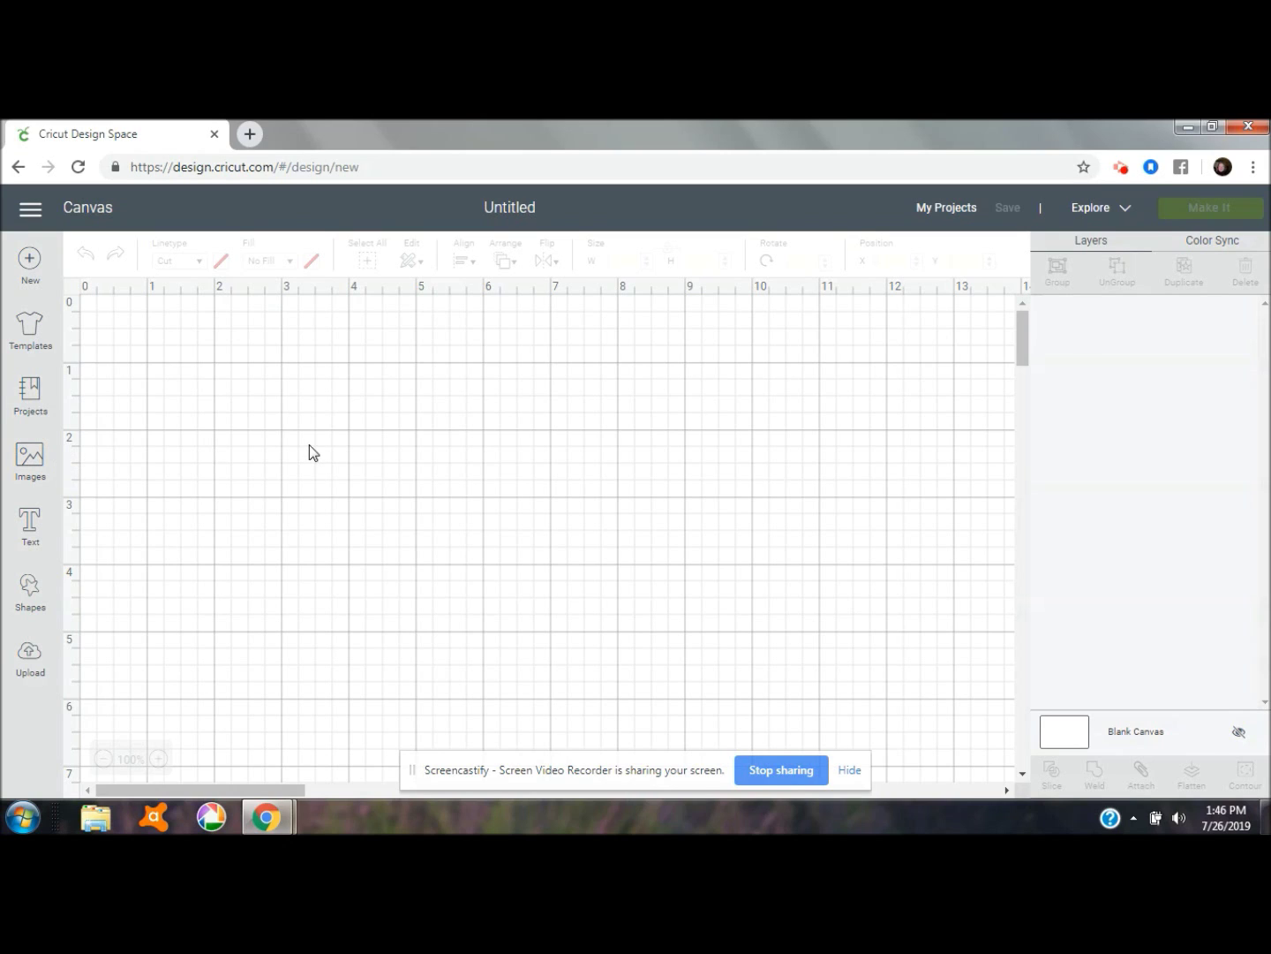
# - Search the purchased images for coffee and insert the Coffee to Go cup onto the canvas
pyautogui.click(31, 455)
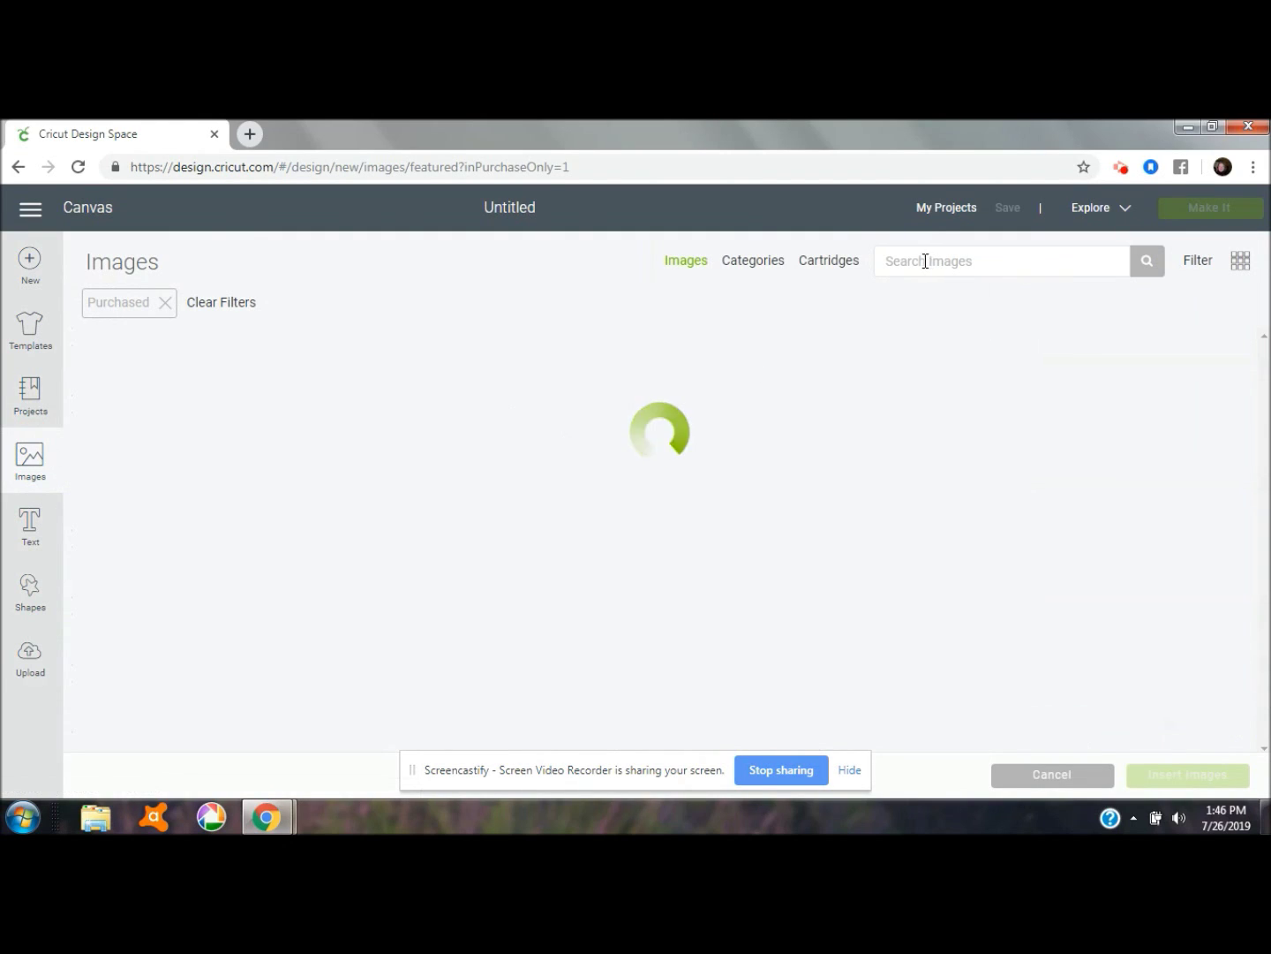
pyautogui.click(1198, 266)
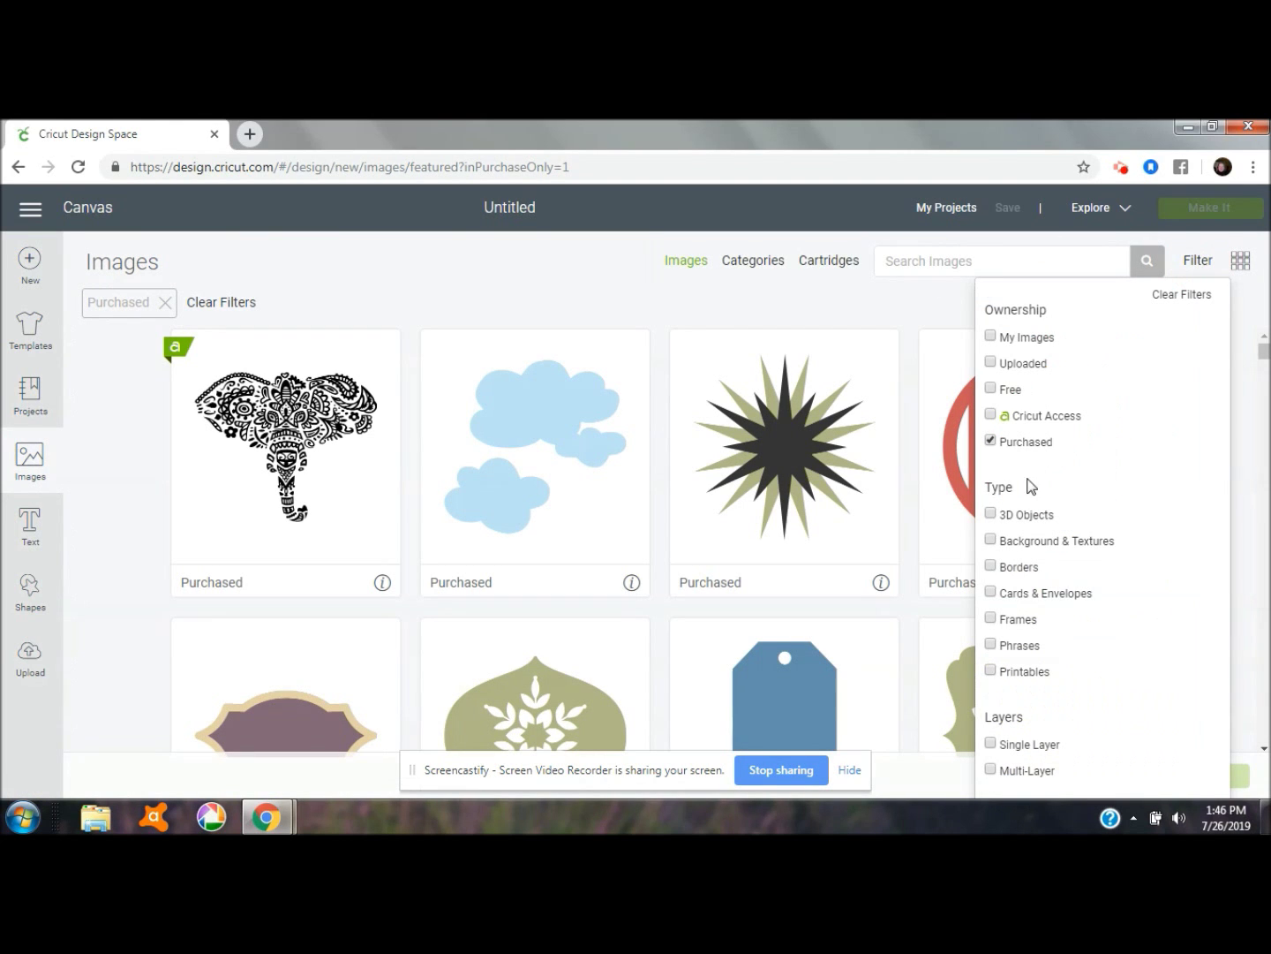
pyautogui.click(943, 257)
pyautogui.write('co')
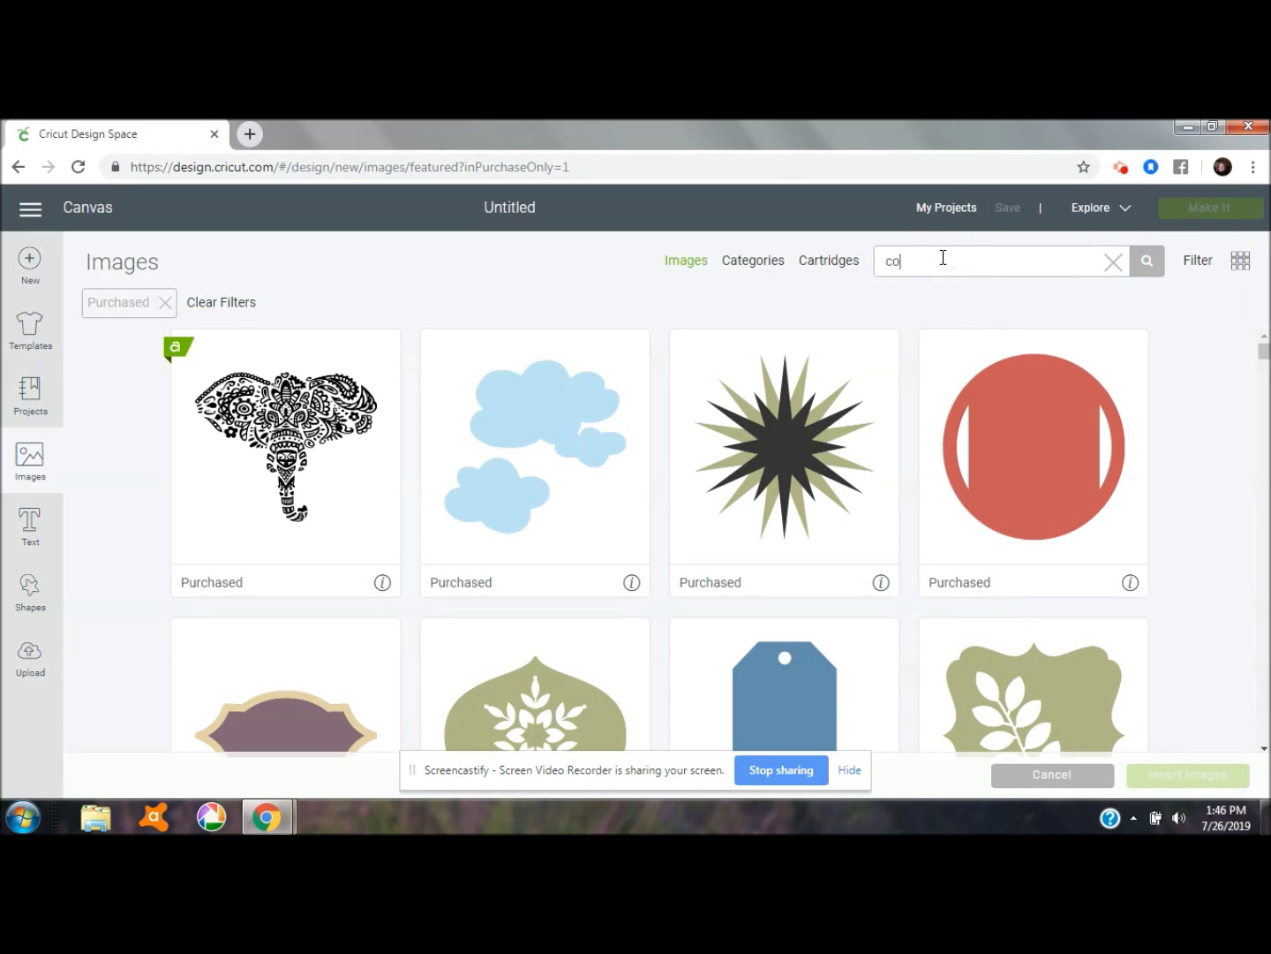
pyautogui.write('ffee')
pyautogui.press('Return')
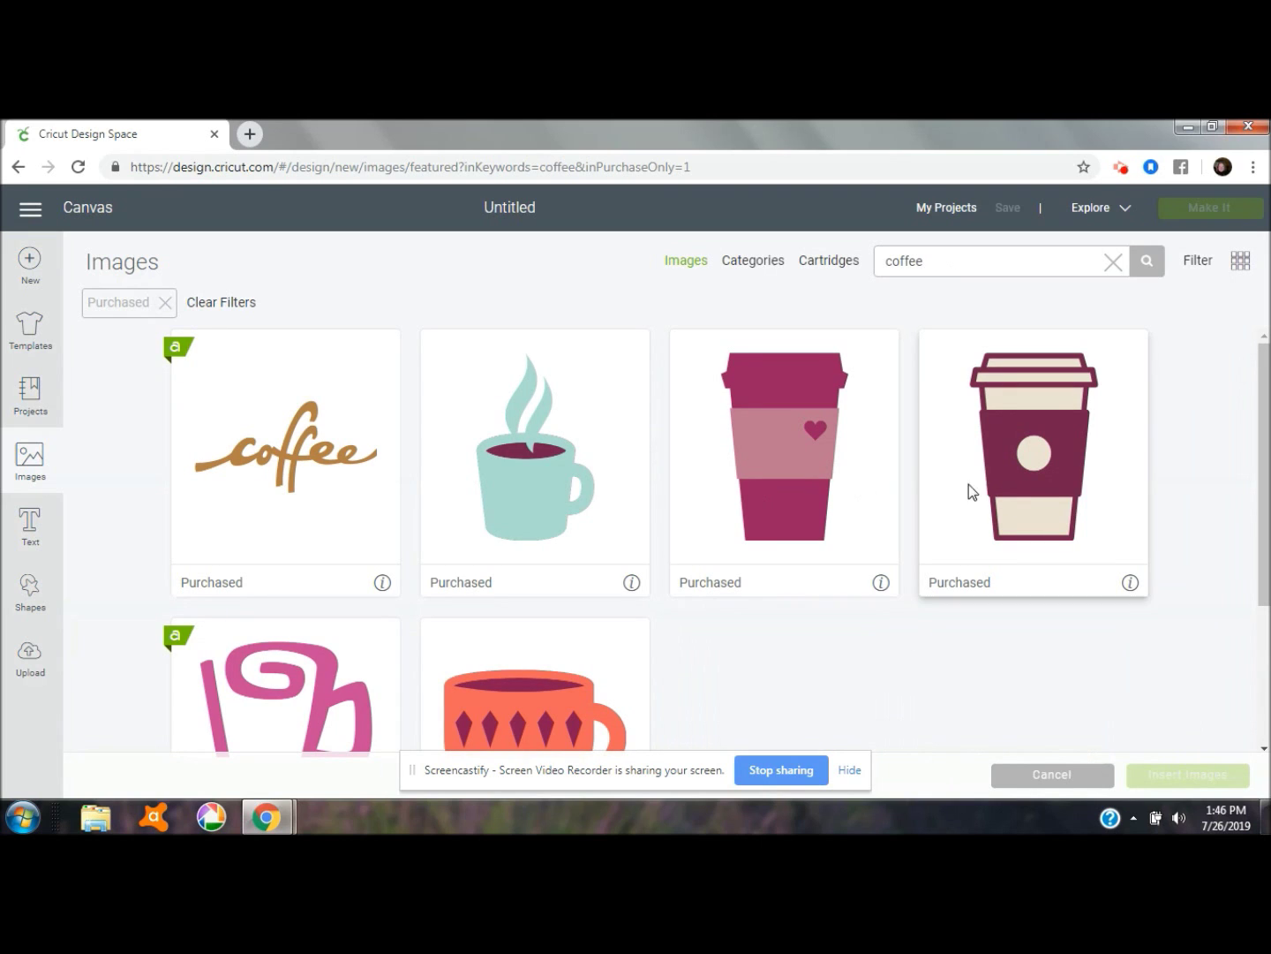
pyautogui.click(1056, 474)
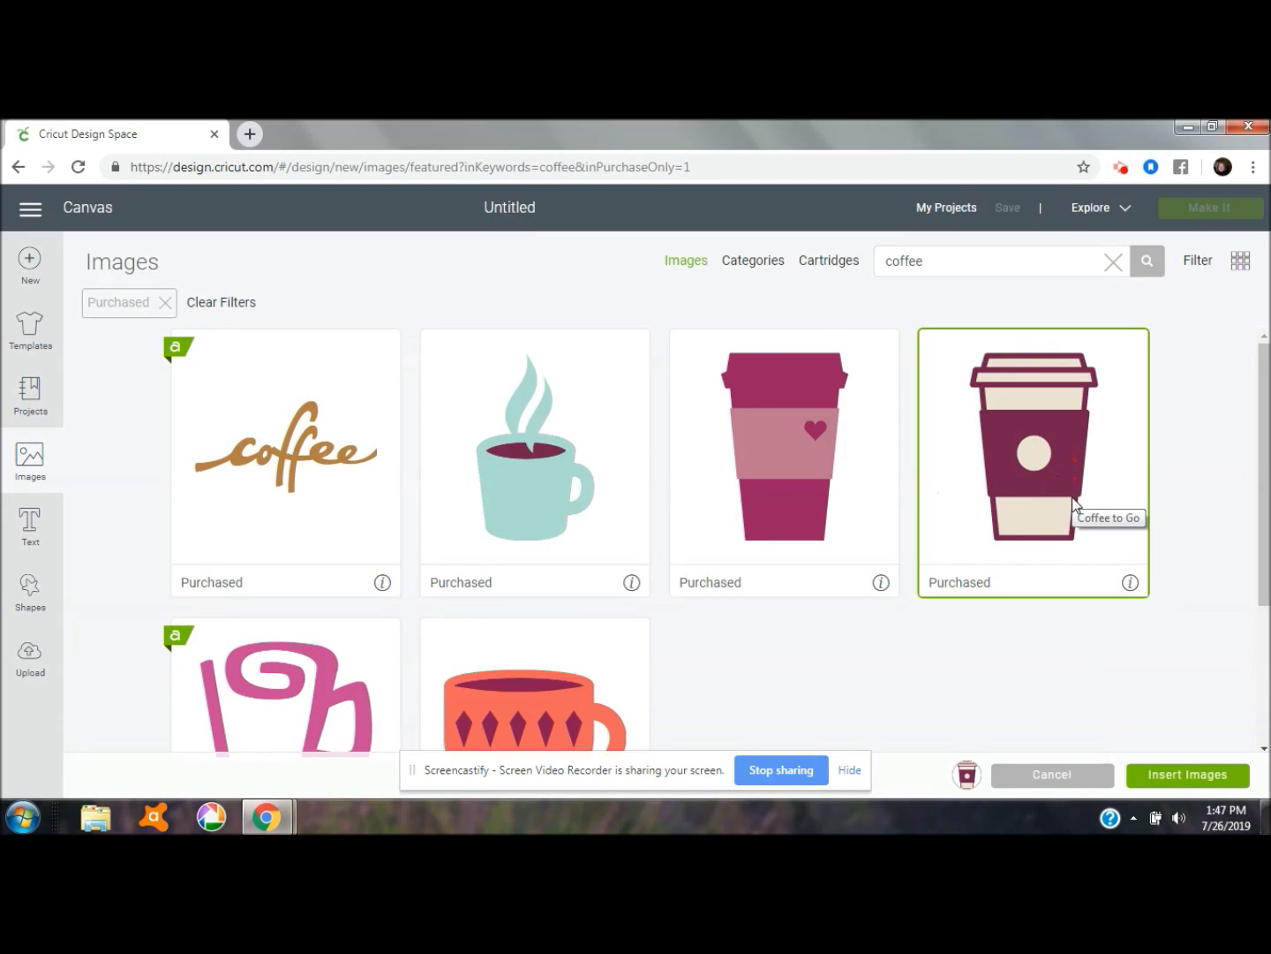
pyautogui.moveTo(969, 776)
pyautogui.click(1151, 775)
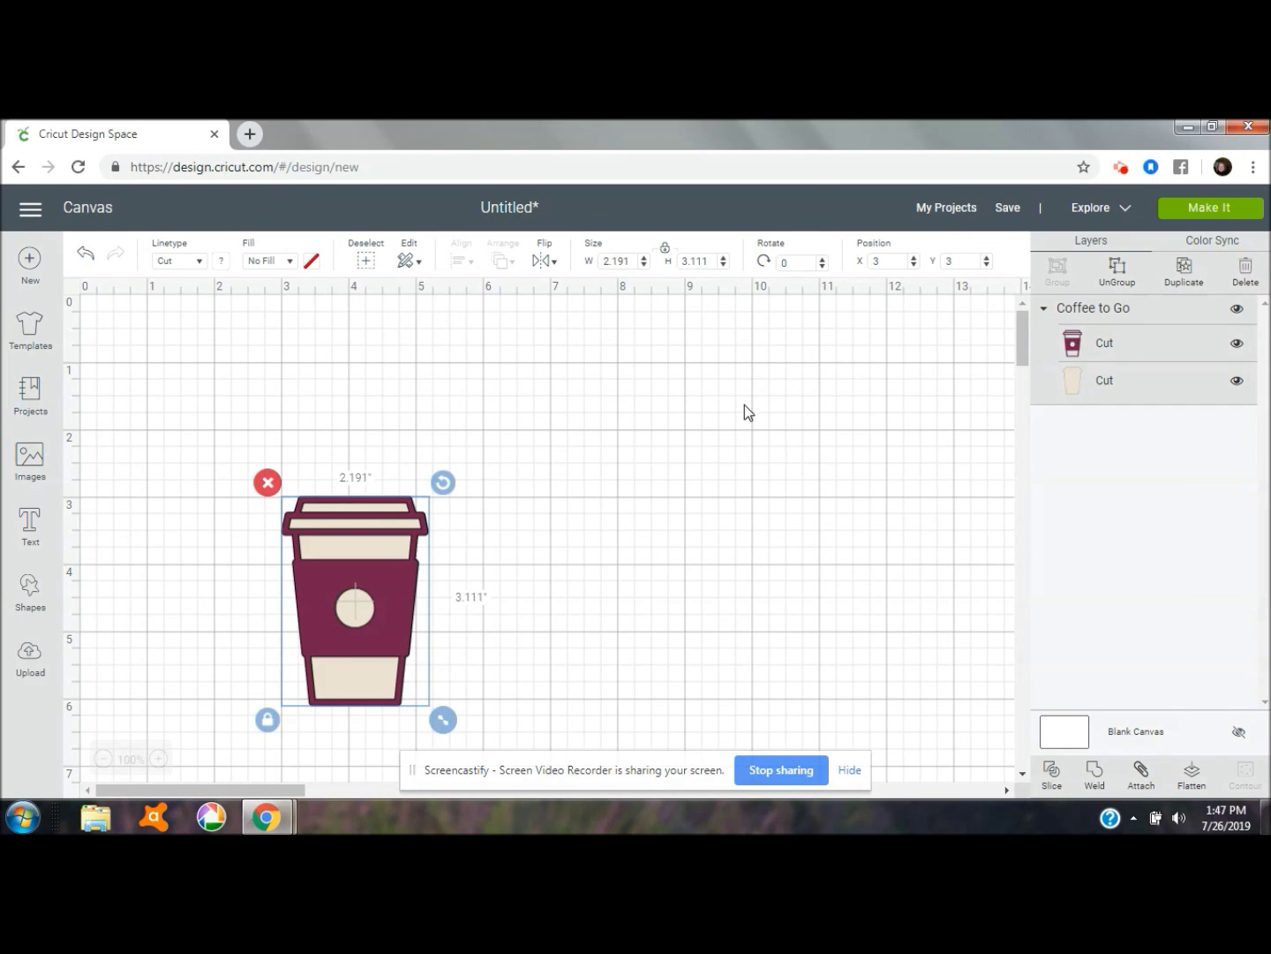
# - Set the Coffee to Go cup's height to 5.5 inches with its proportions locked
pyautogui.click(710, 263)
pyautogui.press('BackSpace')
pyautogui.press('BackSpace')
pyautogui.write('5.5')
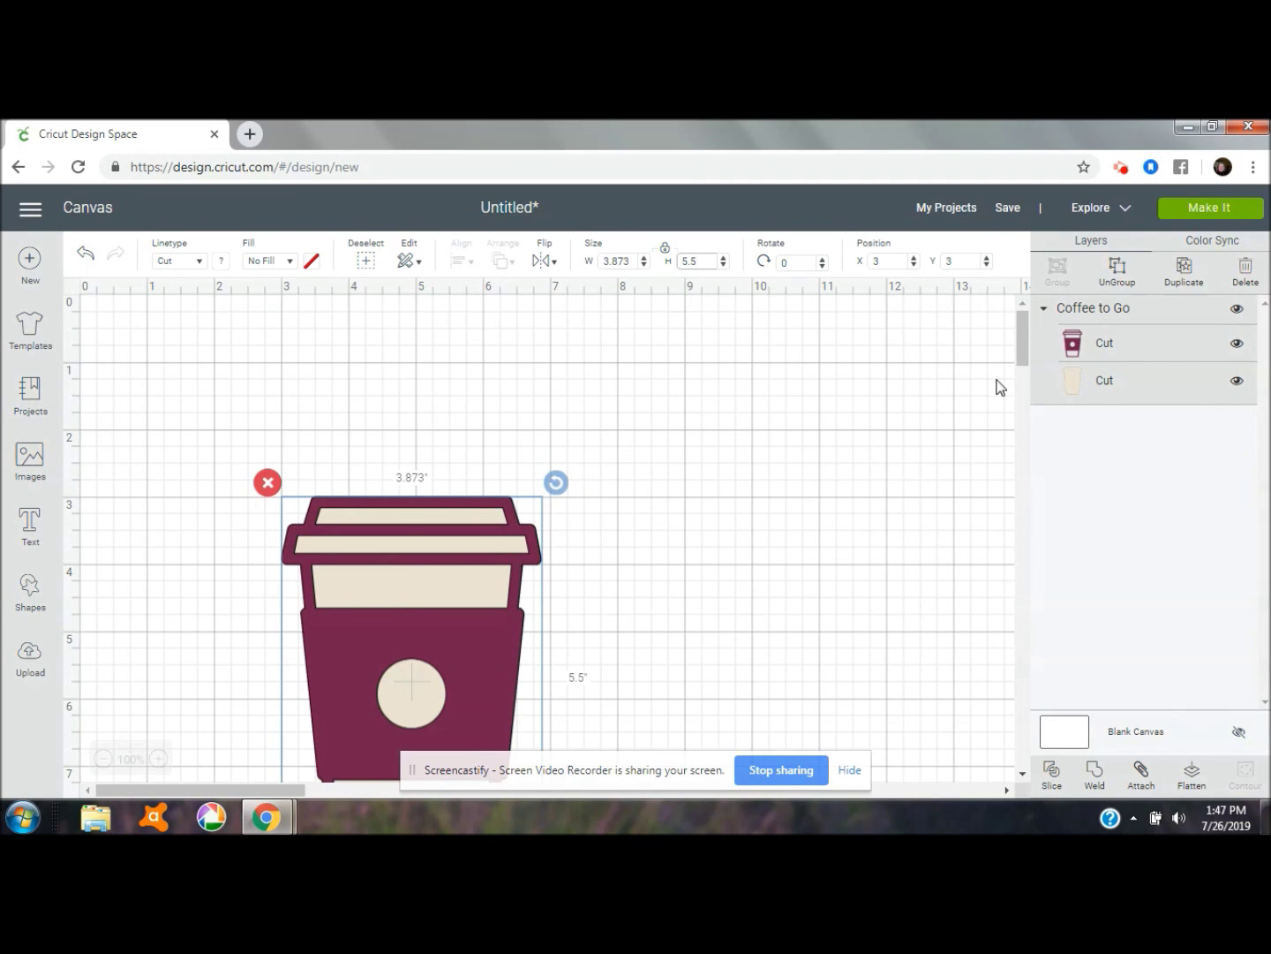
# - Ungroup the cup and move its purple layer away from the beige one, to about X 10.3, Y 3.3
pyautogui.moveTo(1019, 346); pyautogui.dragTo(1021, 366)
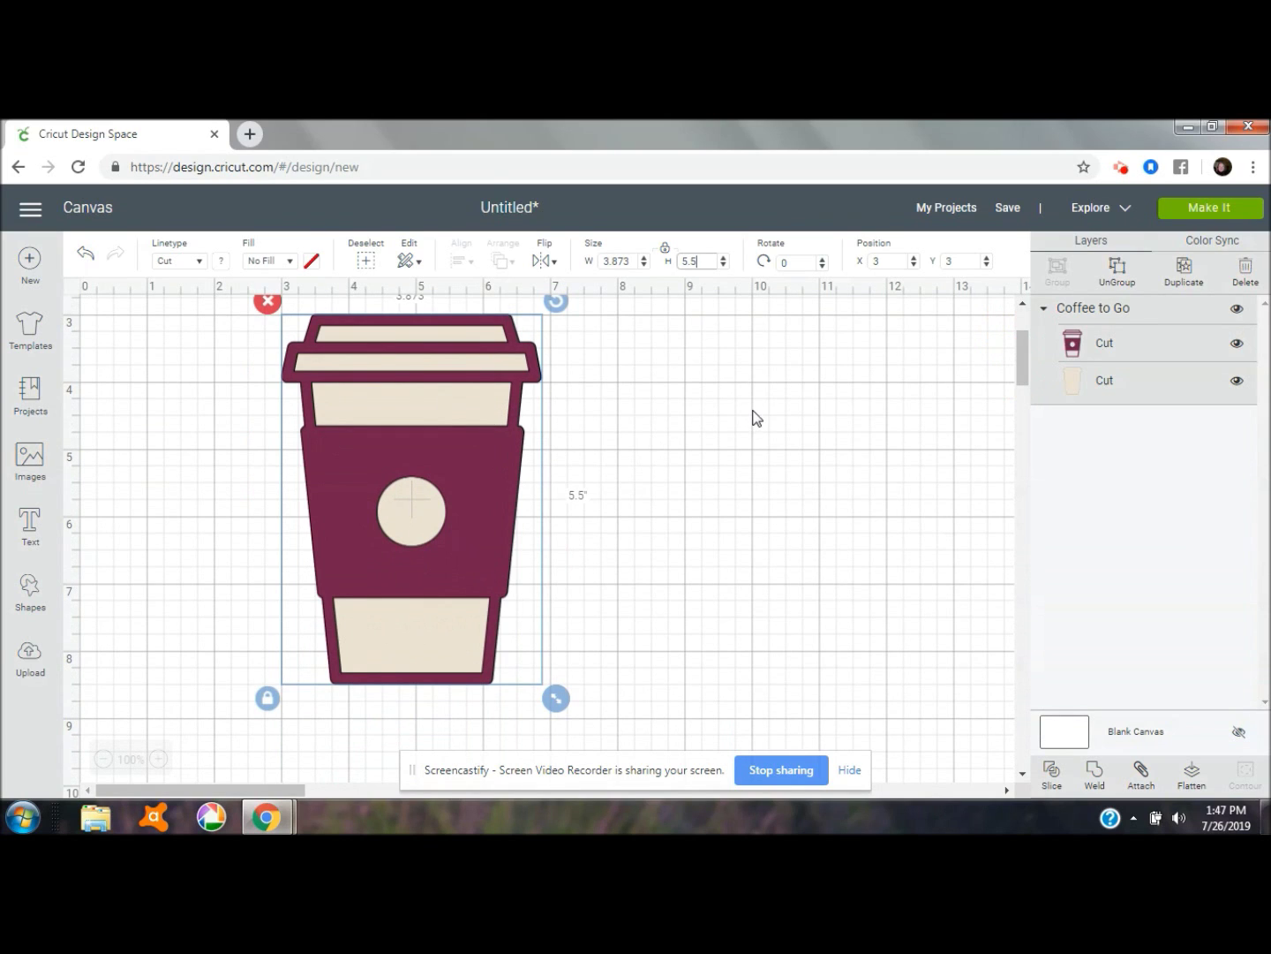
pyautogui.click(1117, 270)
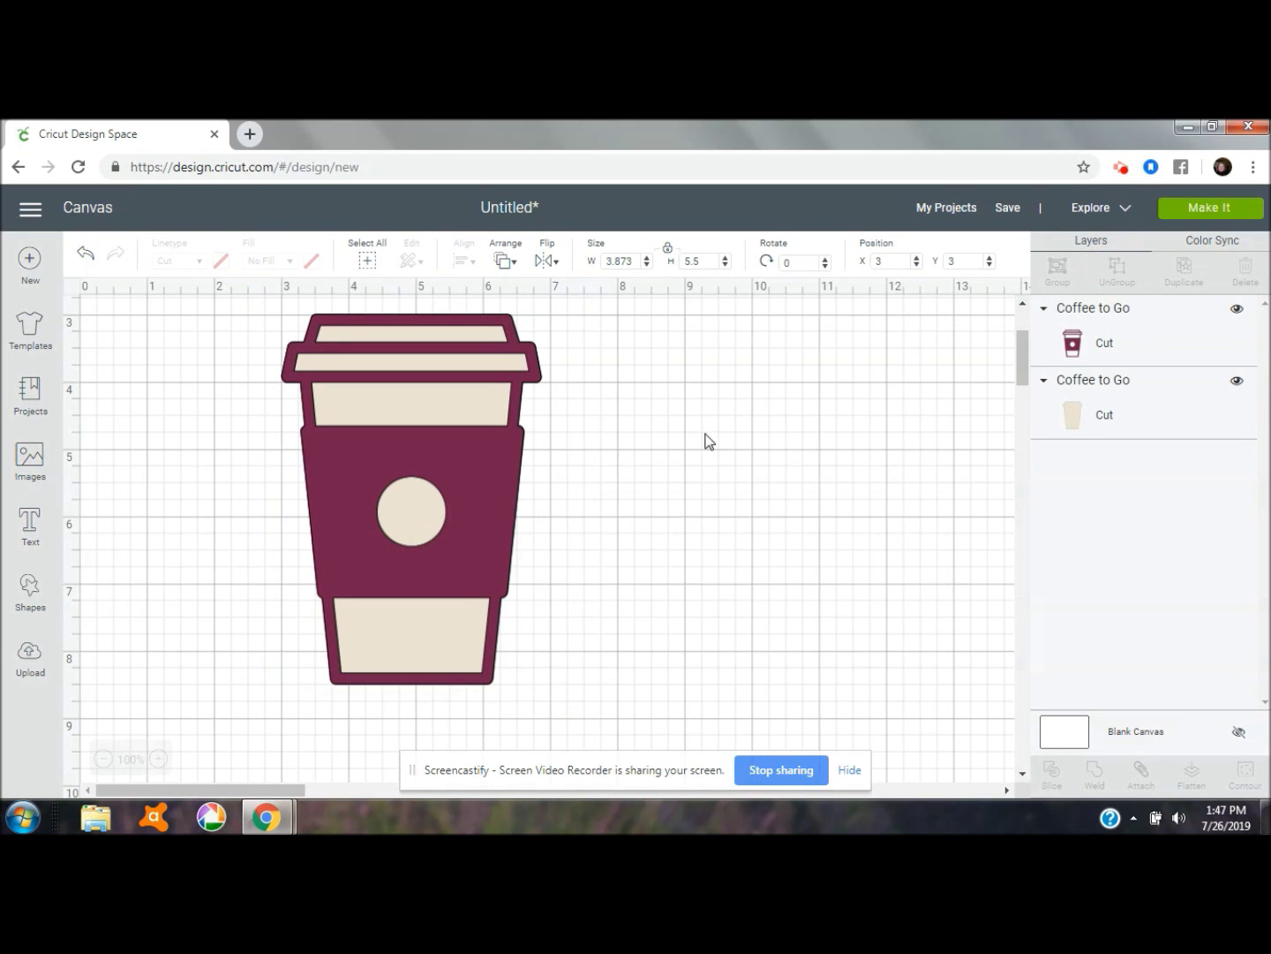
pyautogui.moveTo(470, 489); pyautogui.dragTo(969, 508)
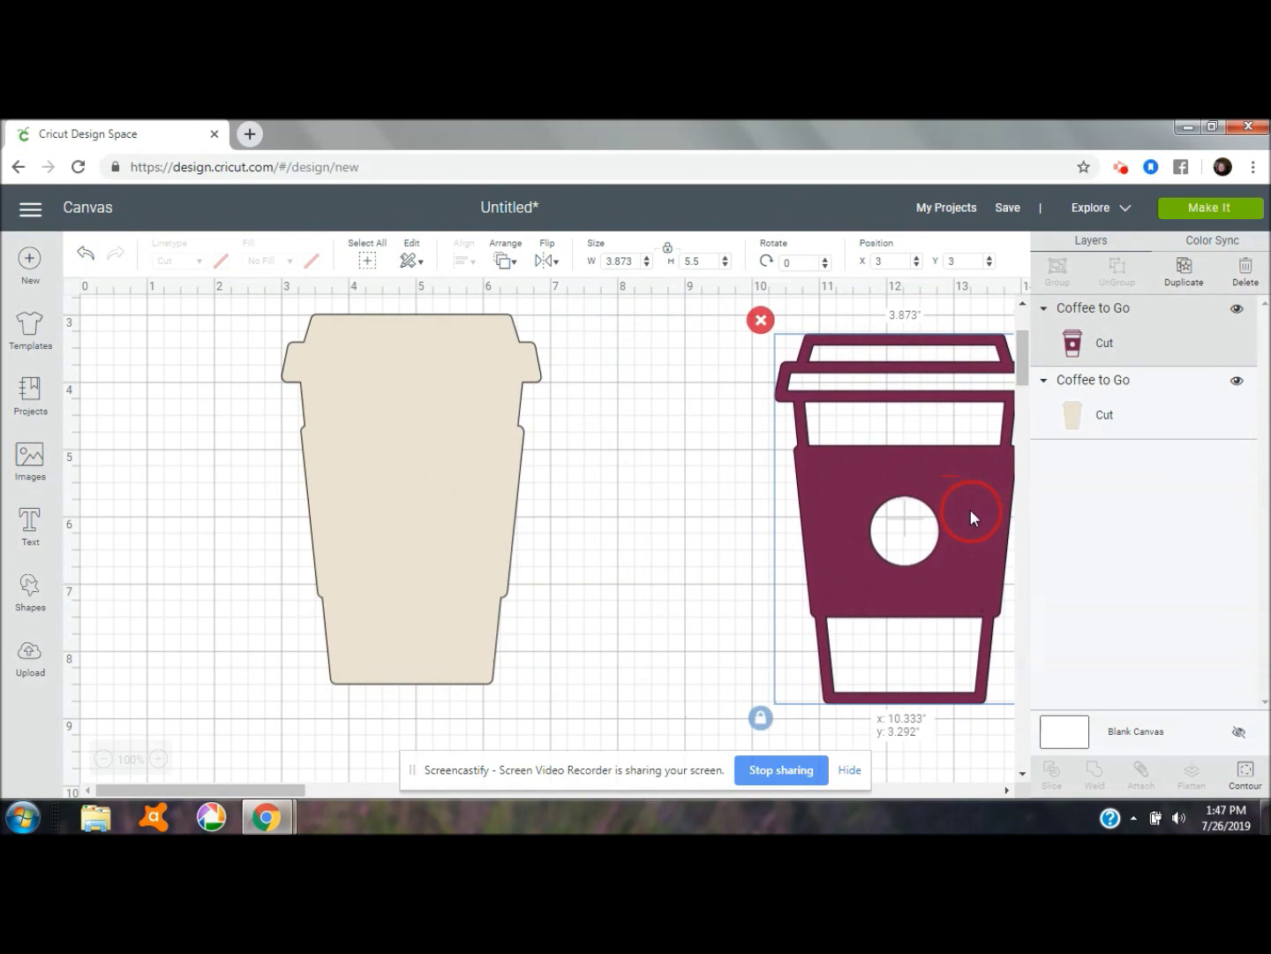
# - Position the beige cup silhouette at X 1, Y 1
pyautogui.click(482, 494)
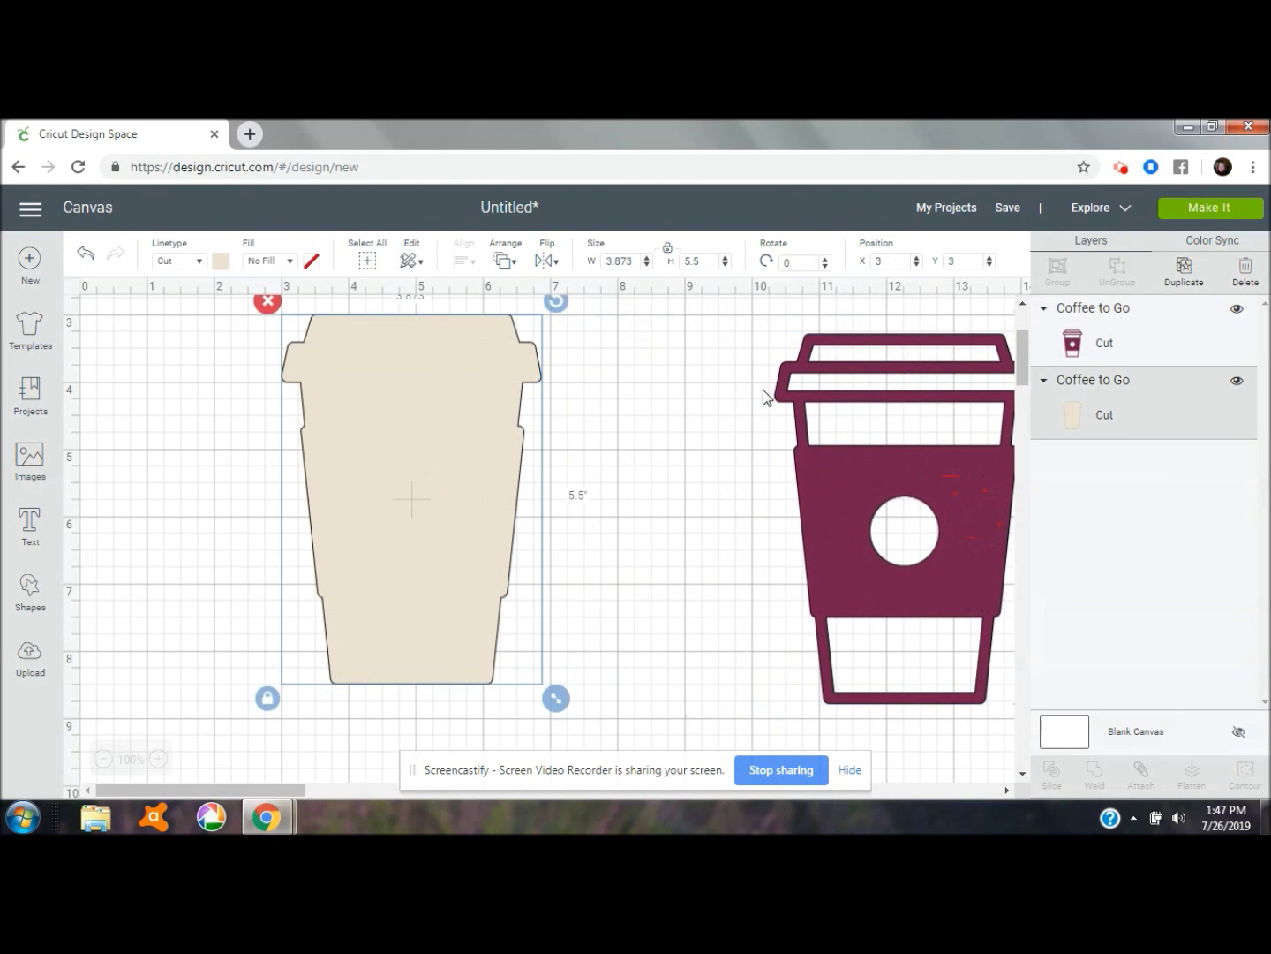
pyautogui.click(892, 267)
pyautogui.write('1')
pyautogui.press('Tab')
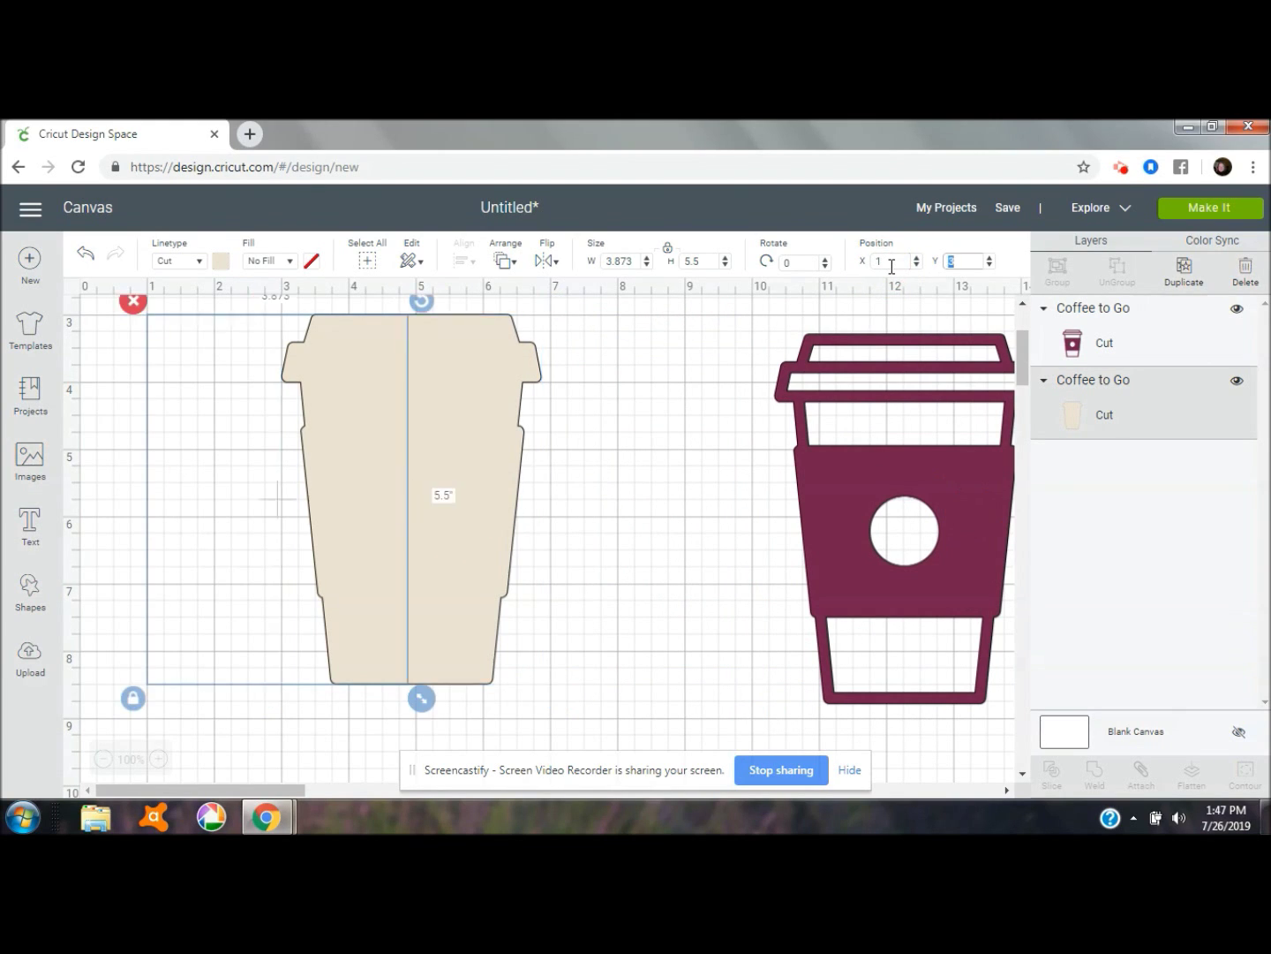
pyautogui.write('1')
pyautogui.press('Tab')
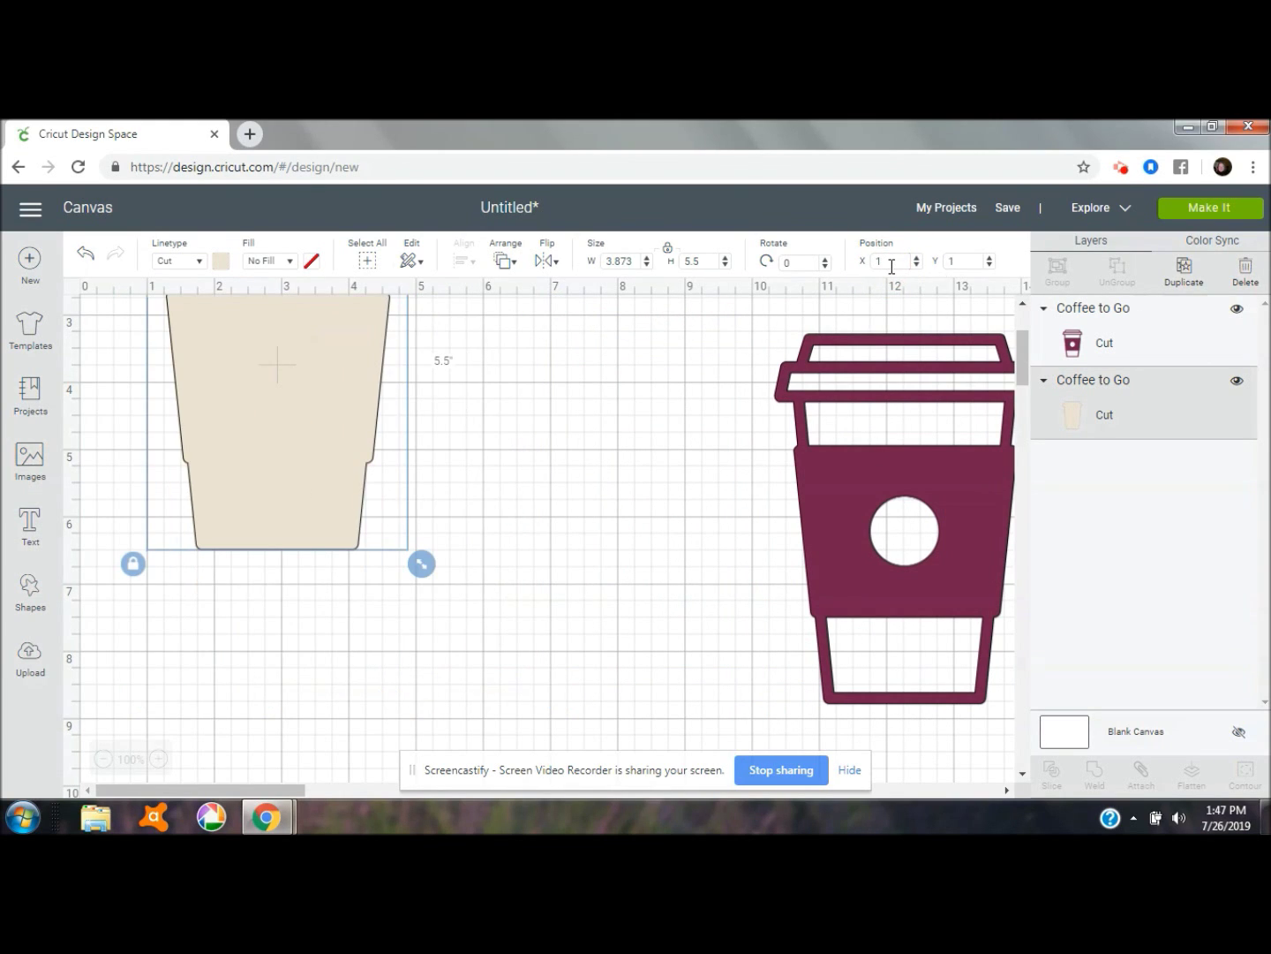
# - Duplicate the beige cup silhouette and position the copy directly below the original at X 1, Y 6.5
pyautogui.click(1020, 306)
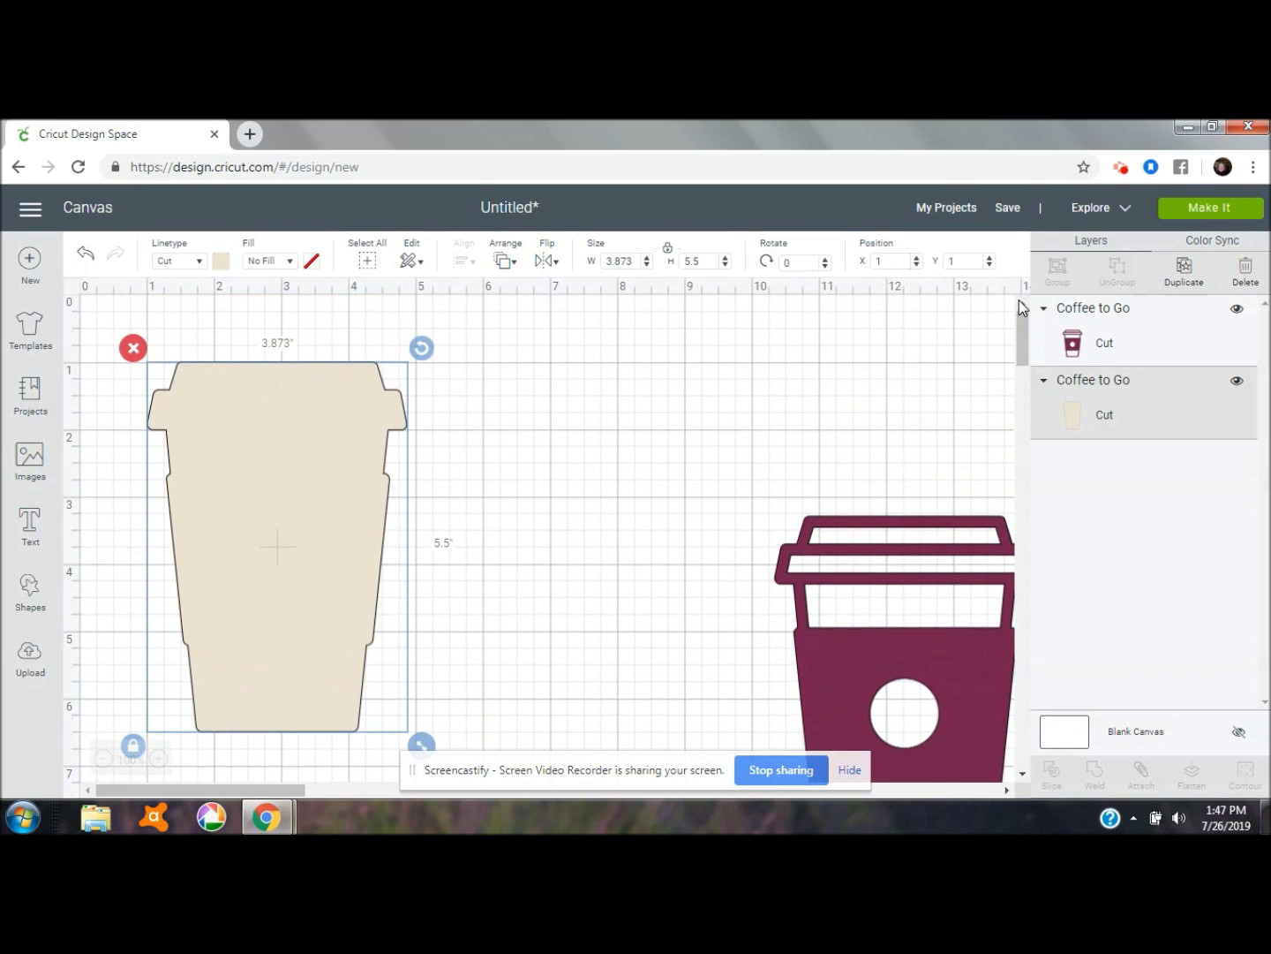
pyautogui.click(1182, 273)
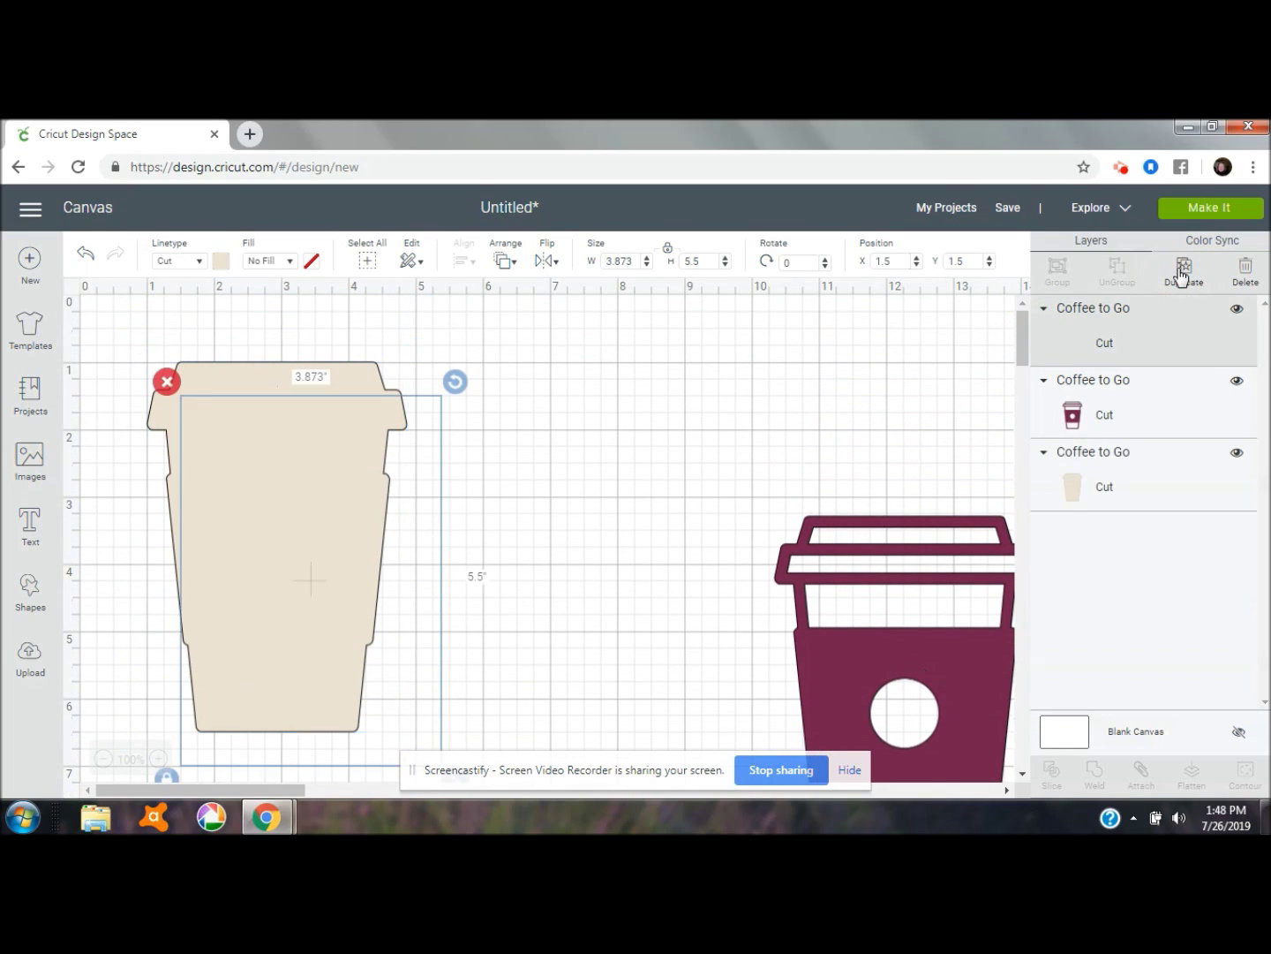
pyautogui.click(901, 260)
pyautogui.press('BackSpace')
pyautogui.press('BackSpace')
pyautogui.write('1')
pyautogui.press('Tab')
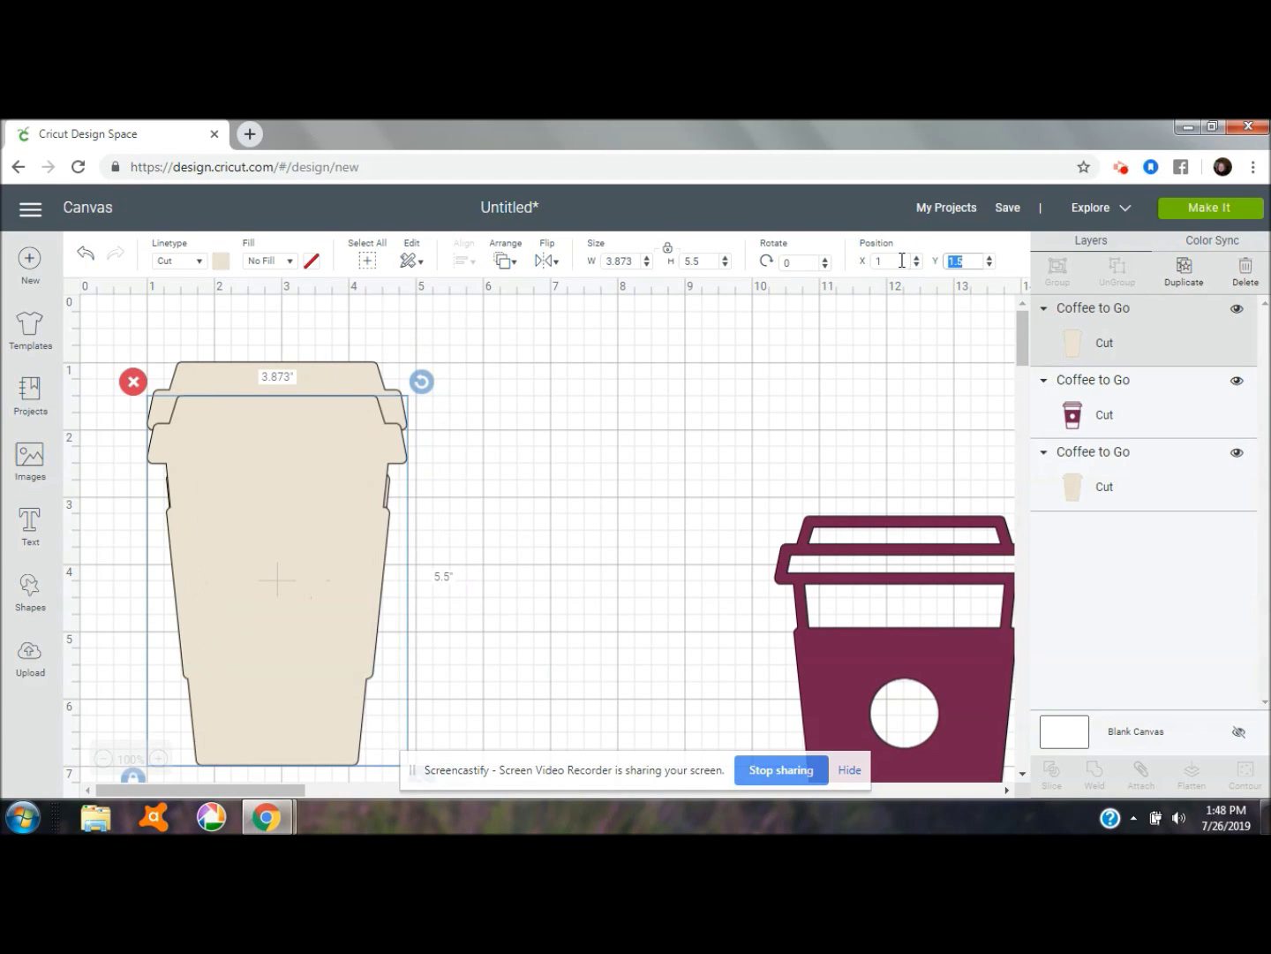
pyautogui.write('6.5')
pyautogui.press('Return')
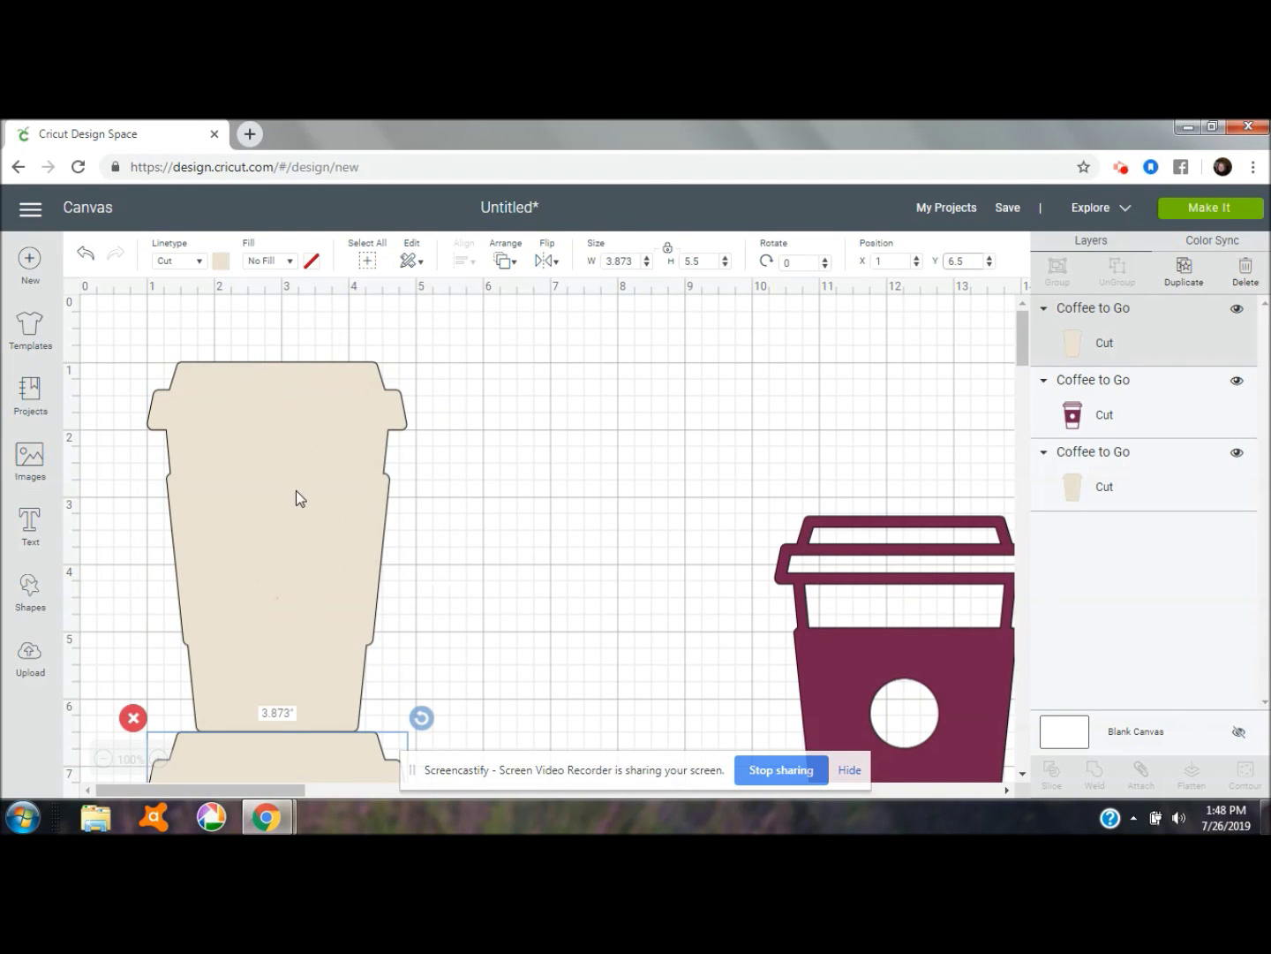
# - Flip the upper beige cup silhouette vertically so its lid edge meets the lower cup
pyautogui.click(300, 603)
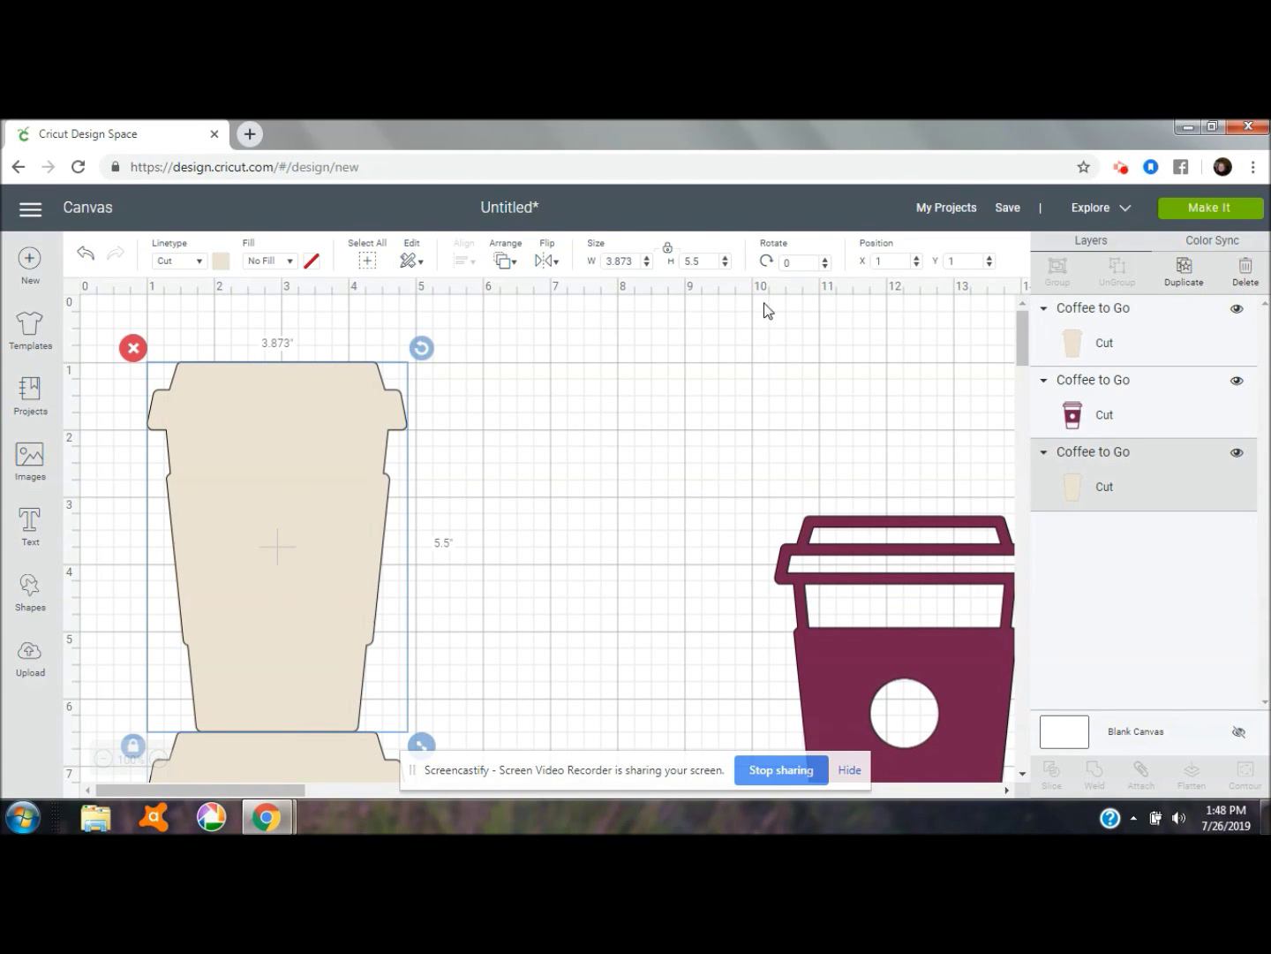
pyautogui.click(543, 260)
pyautogui.click(601, 325)
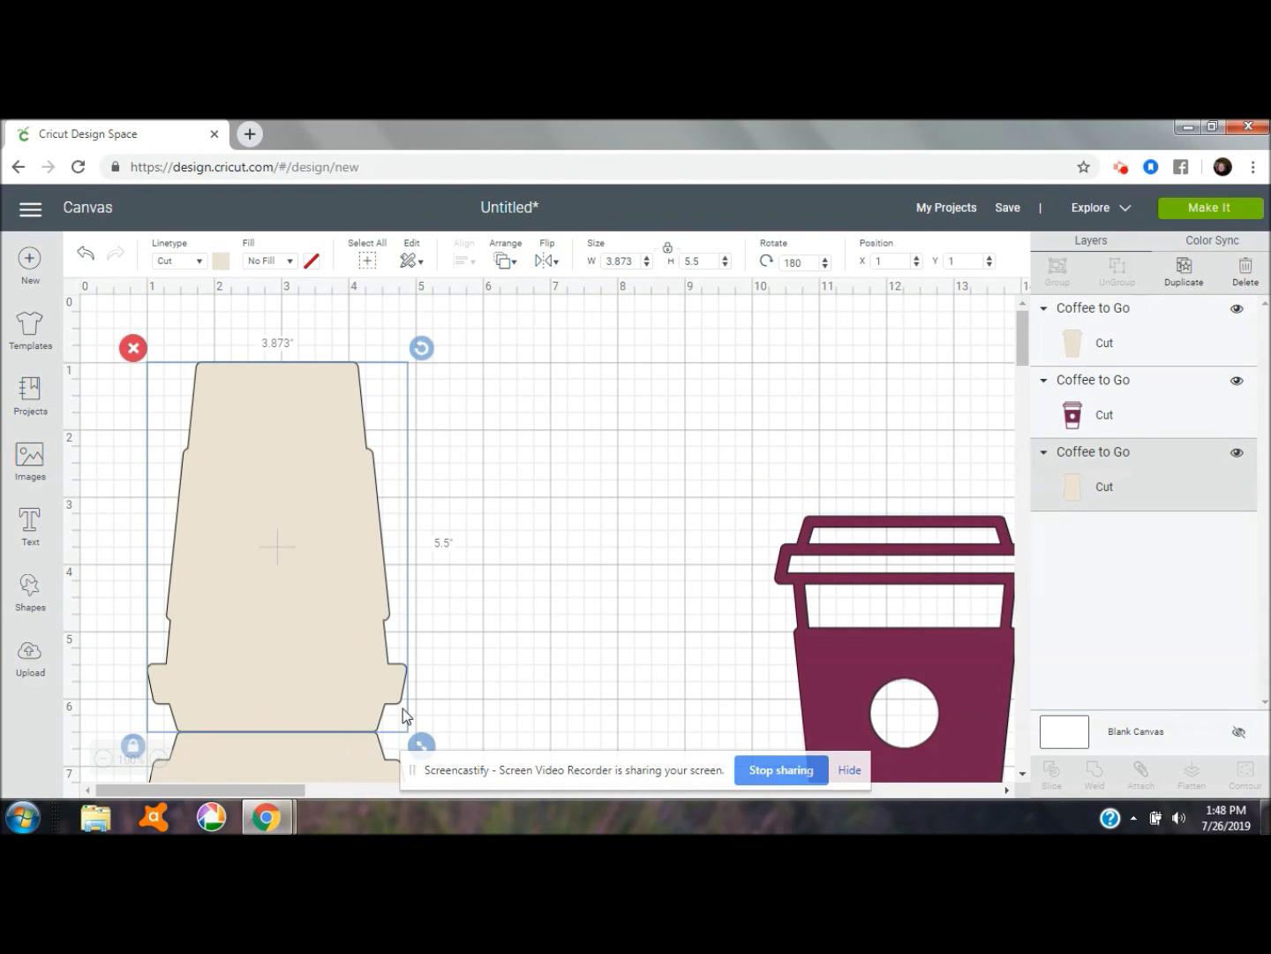
# - Weld the two beige cup silhouettes into a single card base shape
pyautogui.moveTo(1025, 351); pyautogui.dragTo(1026, 375)
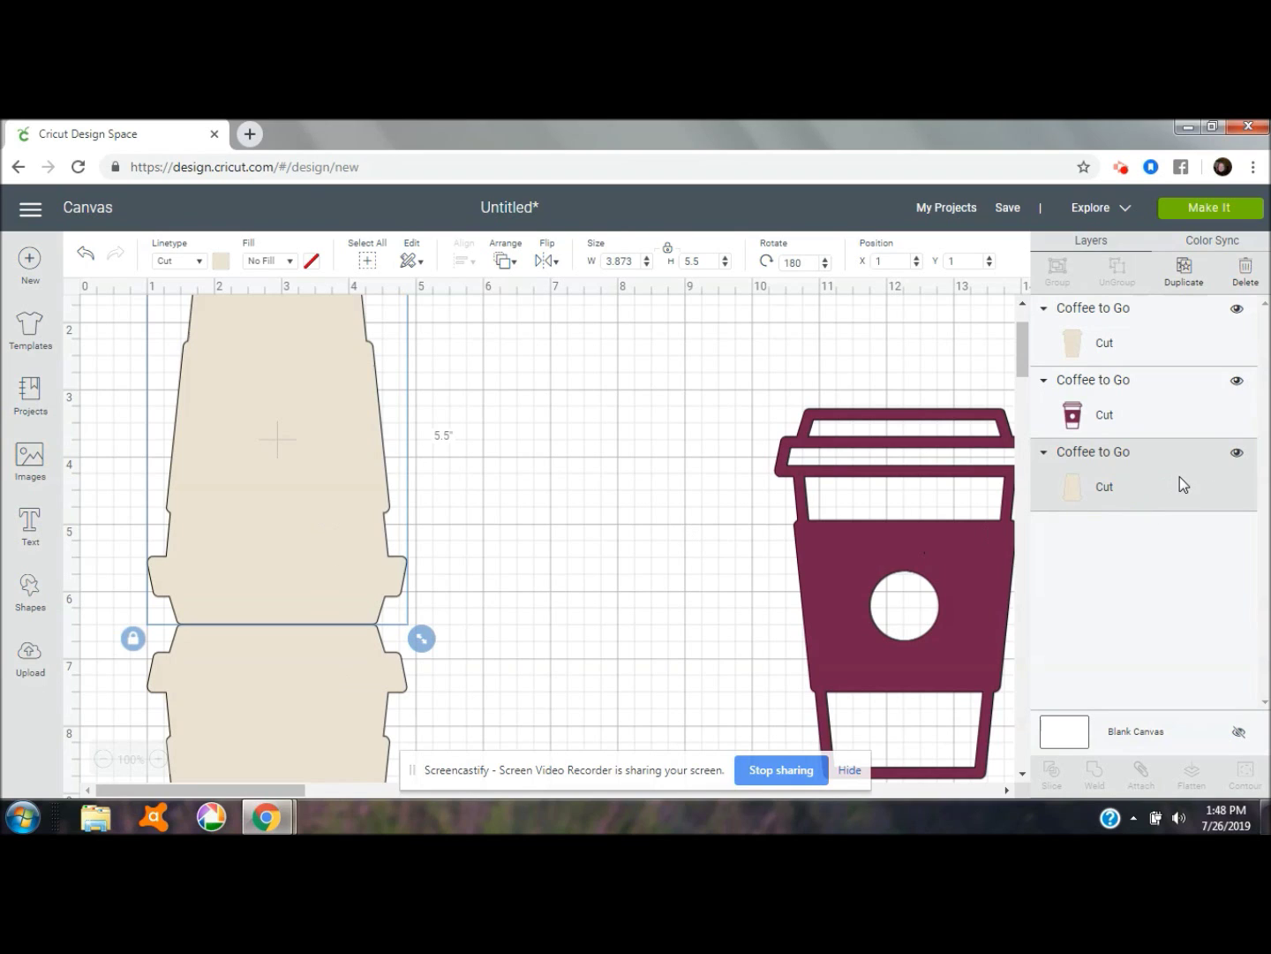
pyautogui.keyDown('shift'); pyautogui.click(320, 703); pyautogui.keyUp('shift')
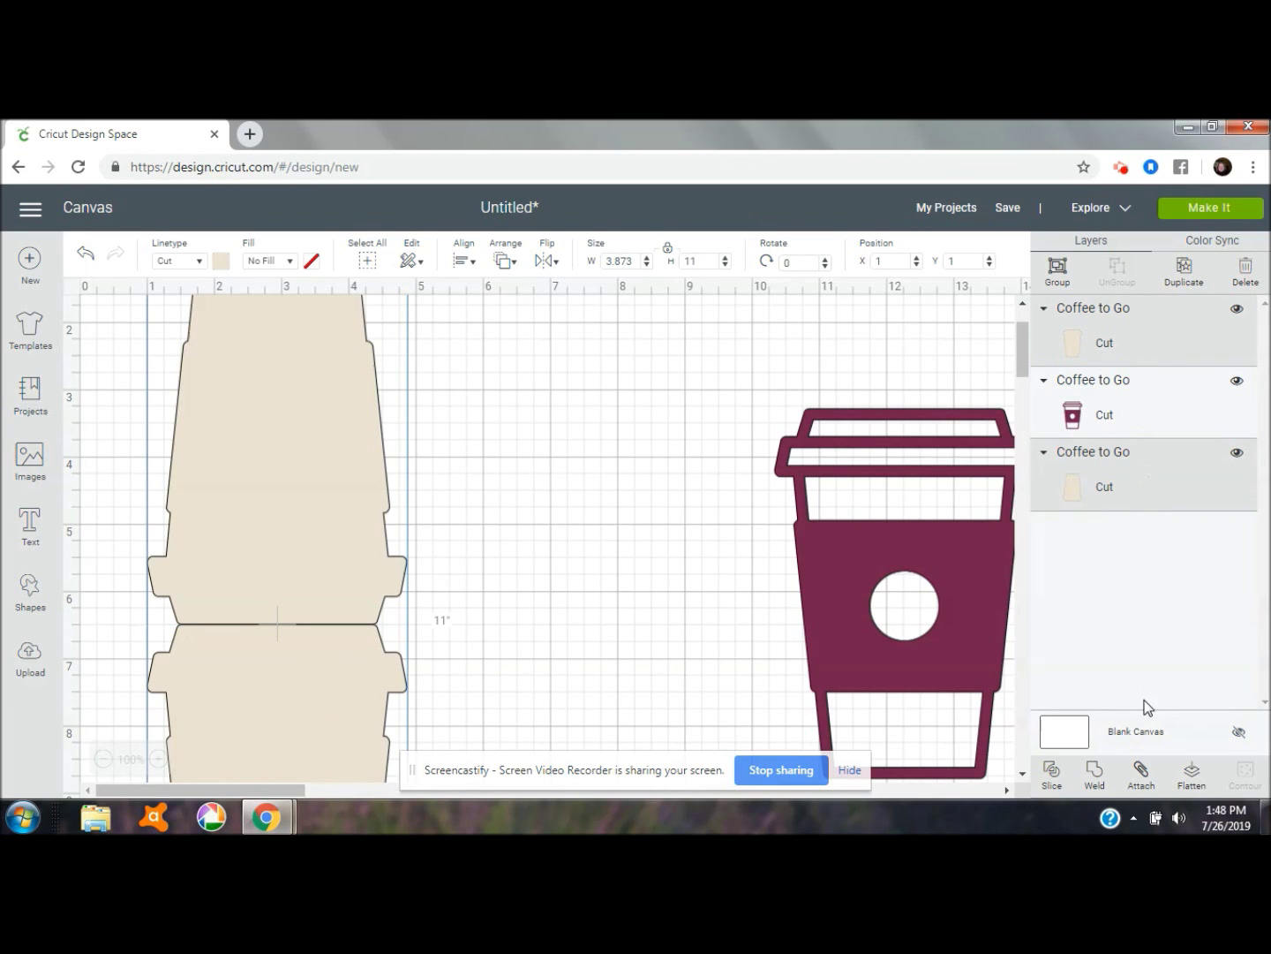
pyautogui.click(1096, 774)
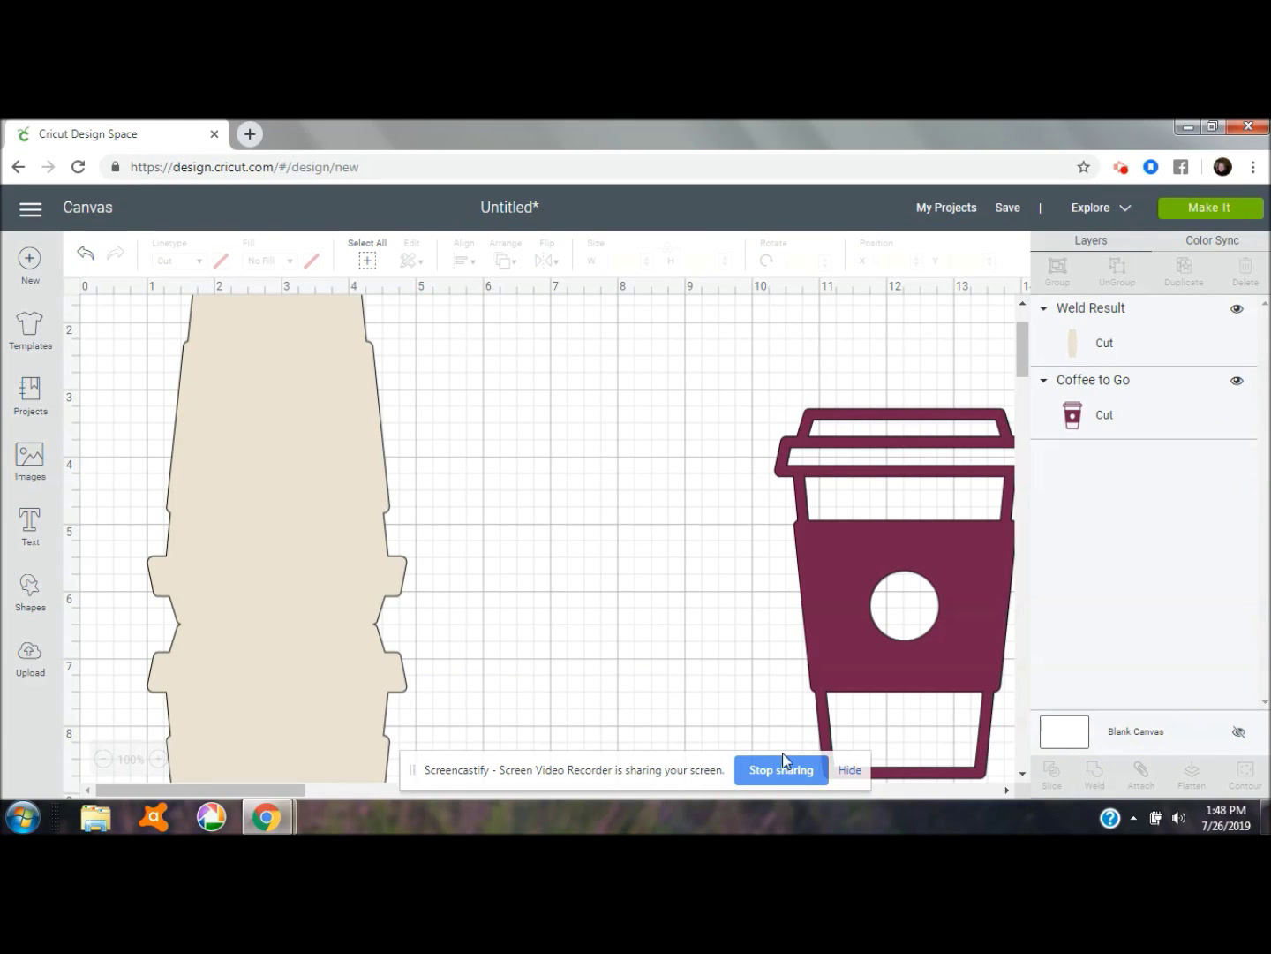
# - Add a score line to the canvas and rotate it 90 degrees
pyautogui.click(32, 586)
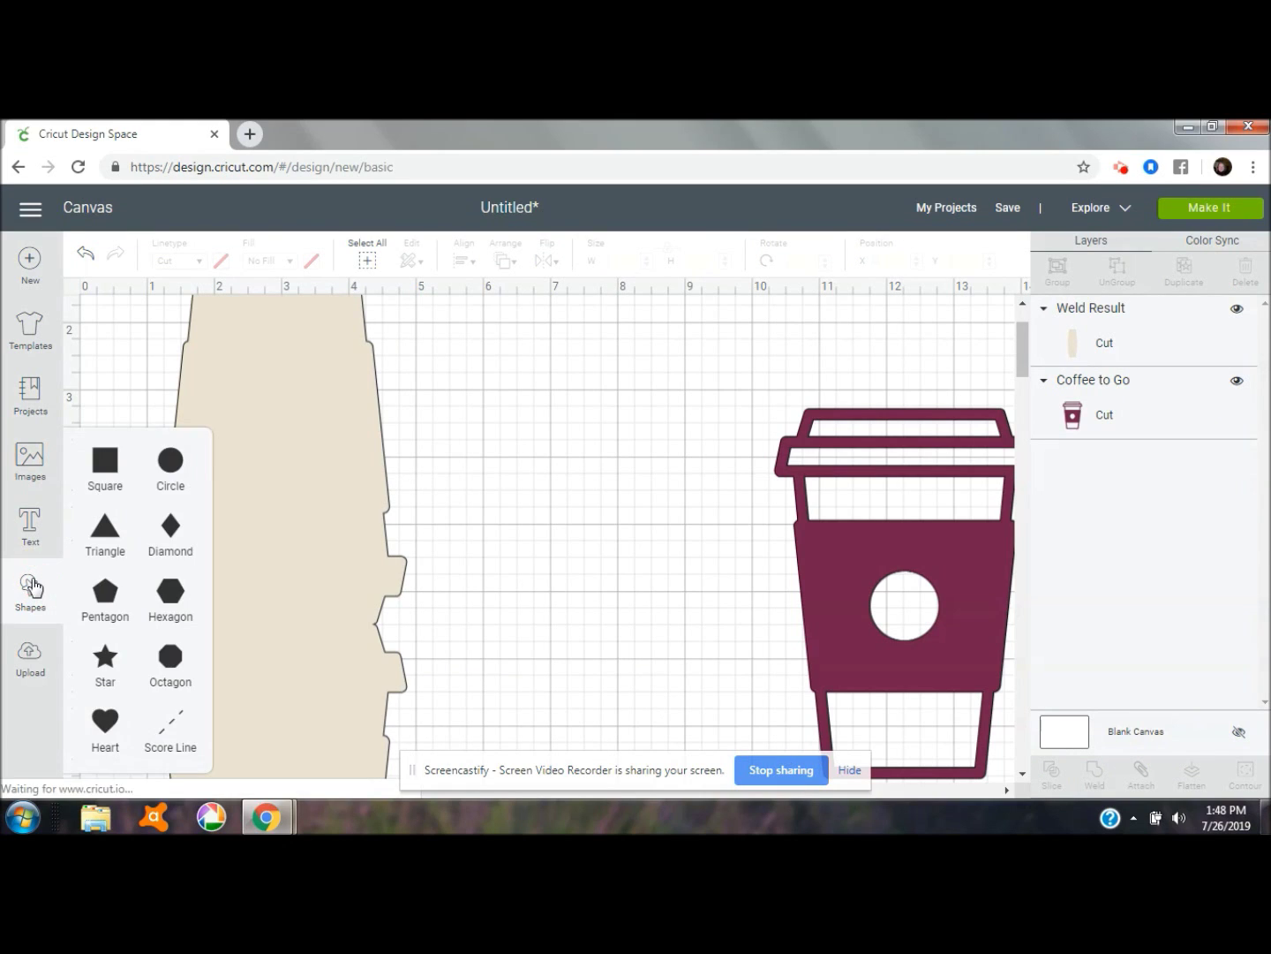
pyautogui.click(168, 731)
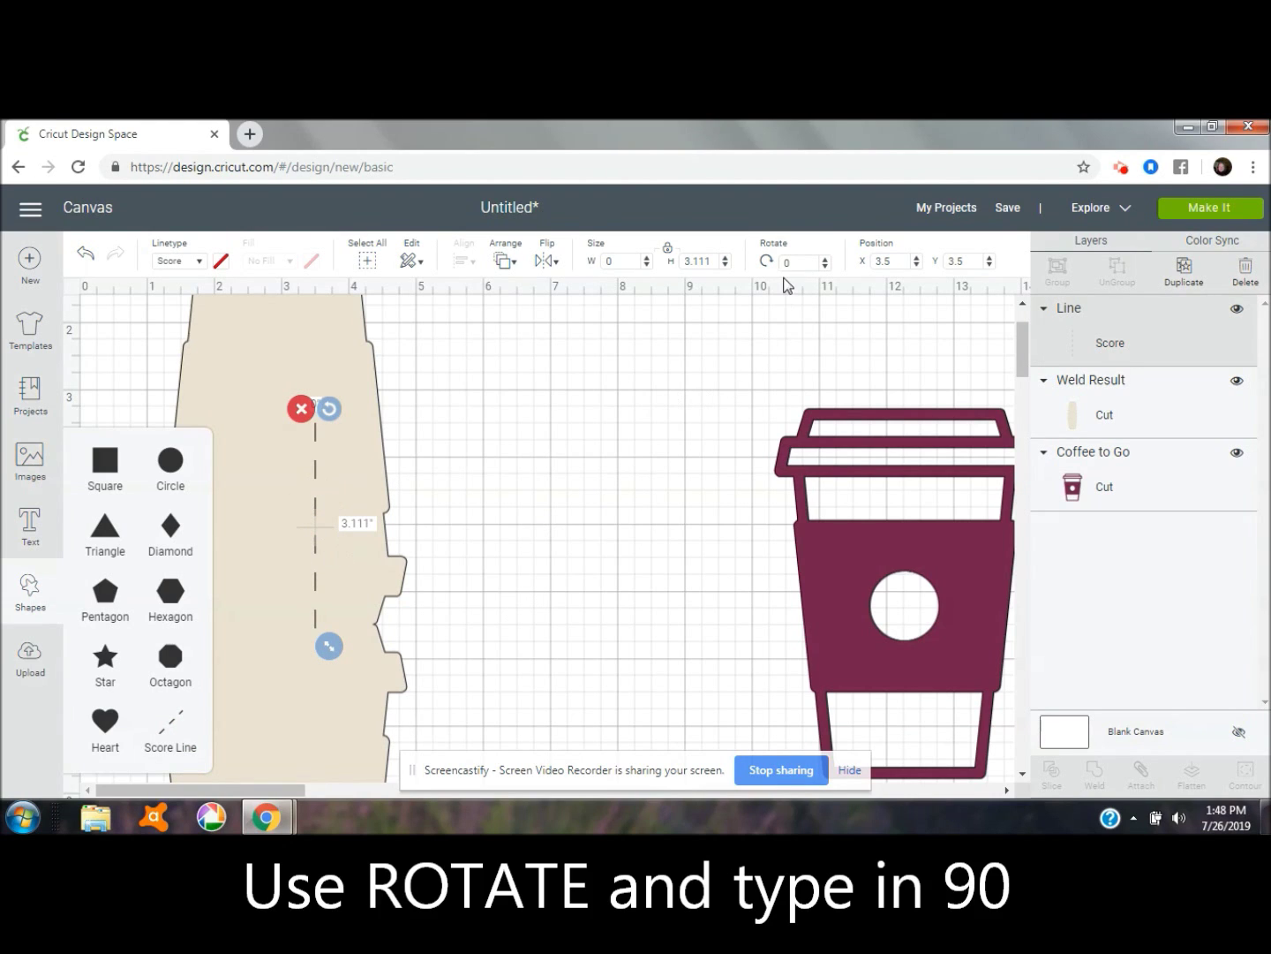
pyautogui.click(787, 262)
pyautogui.write('90')
pyautogui.press('Return')
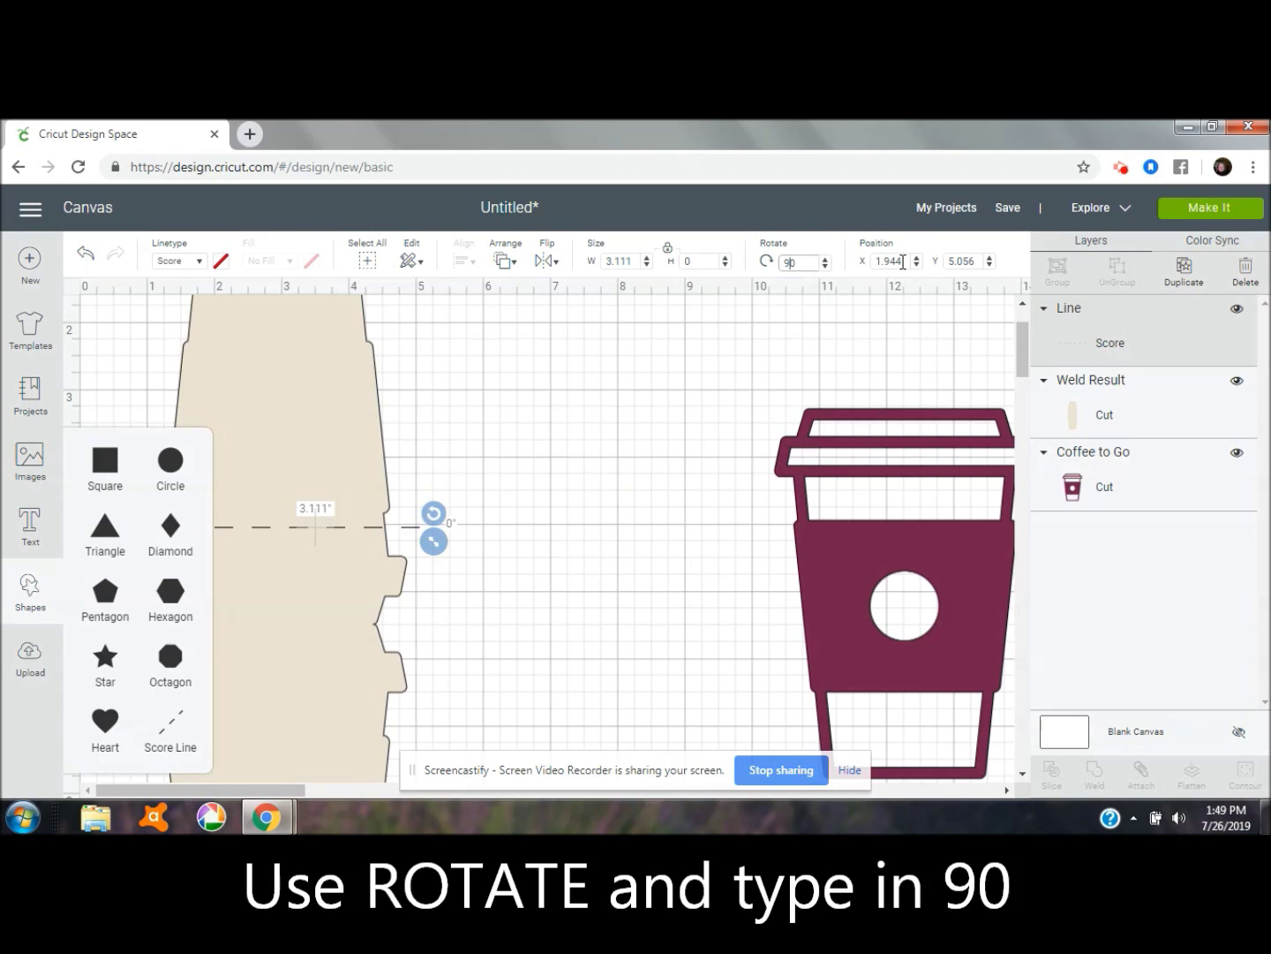
# - Position the score line along the fold between the two cup halves at X 1.25, Y 6.5
pyautogui.click(903, 262)
pyautogui.press('BackSpace')
pyautogui.press('BackSpace')
pyautogui.press('BackSpace')
pyautogui.press('BackSpace')
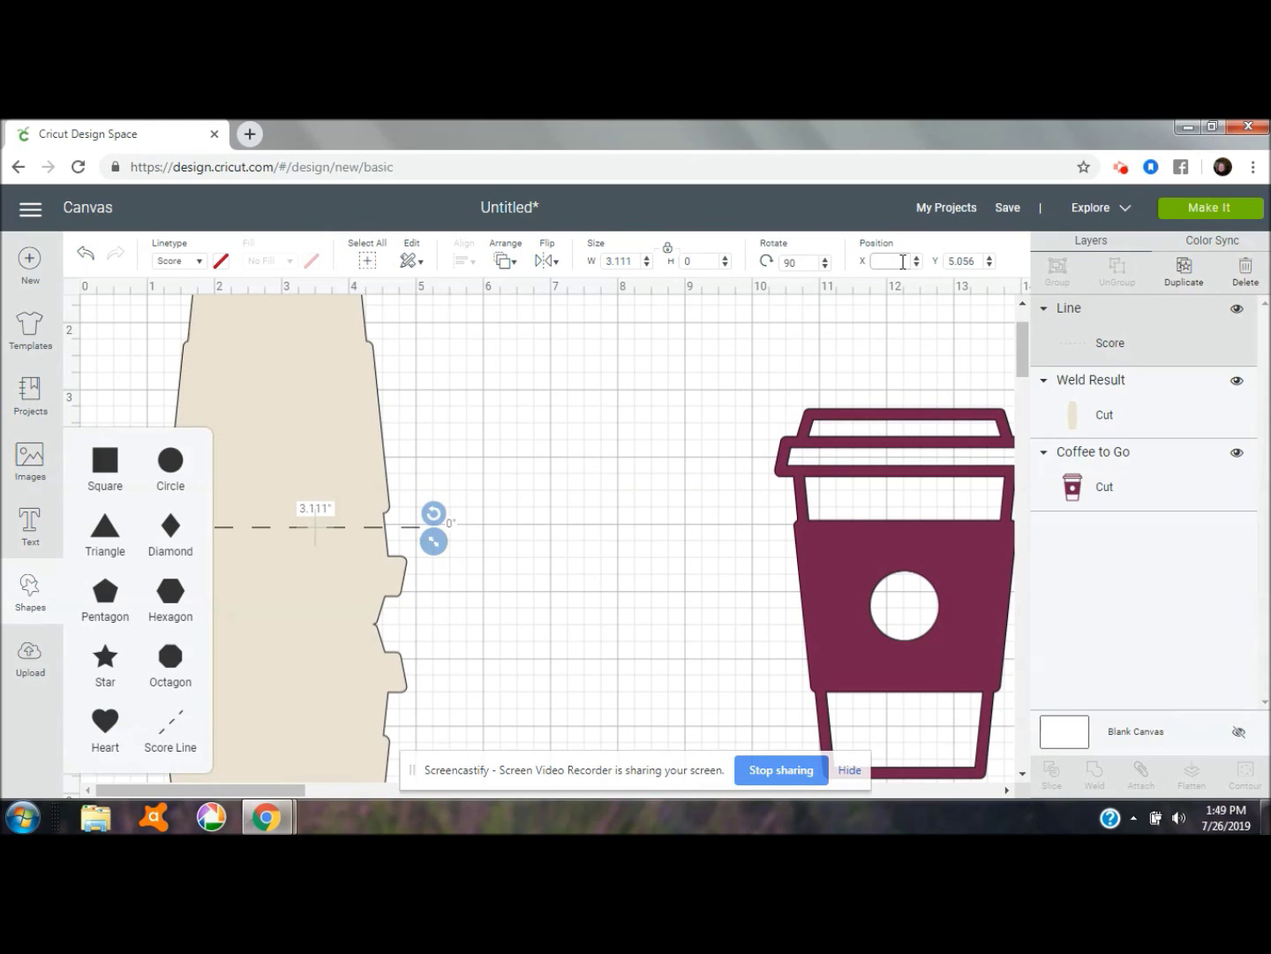
pyautogui.write('1.25')
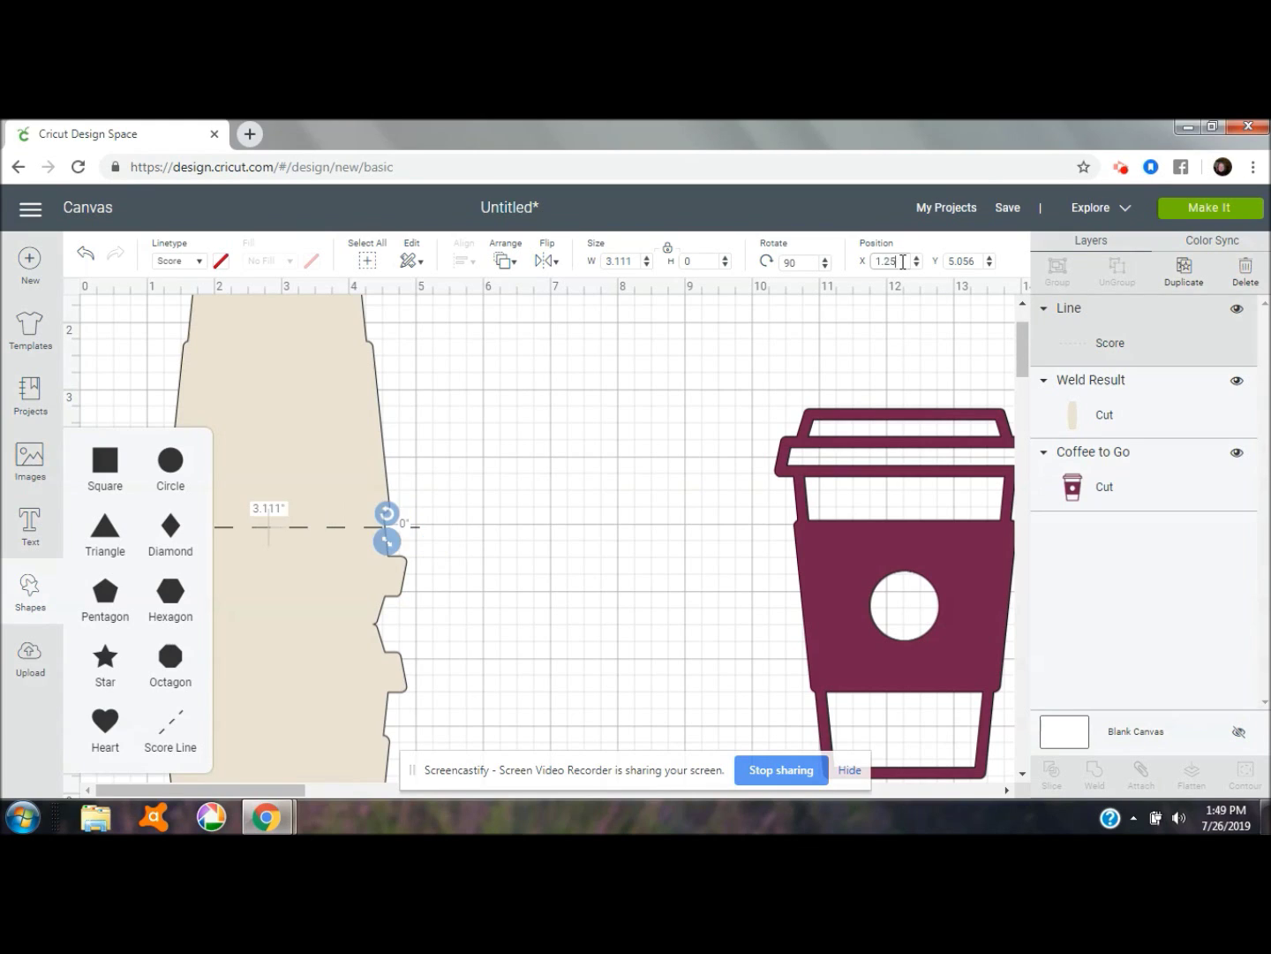
pyautogui.click(975, 262)
pyautogui.press('BackSpace')
pyautogui.press('BackSpace')
pyautogui.write('6.5')
pyautogui.click(18, 584)
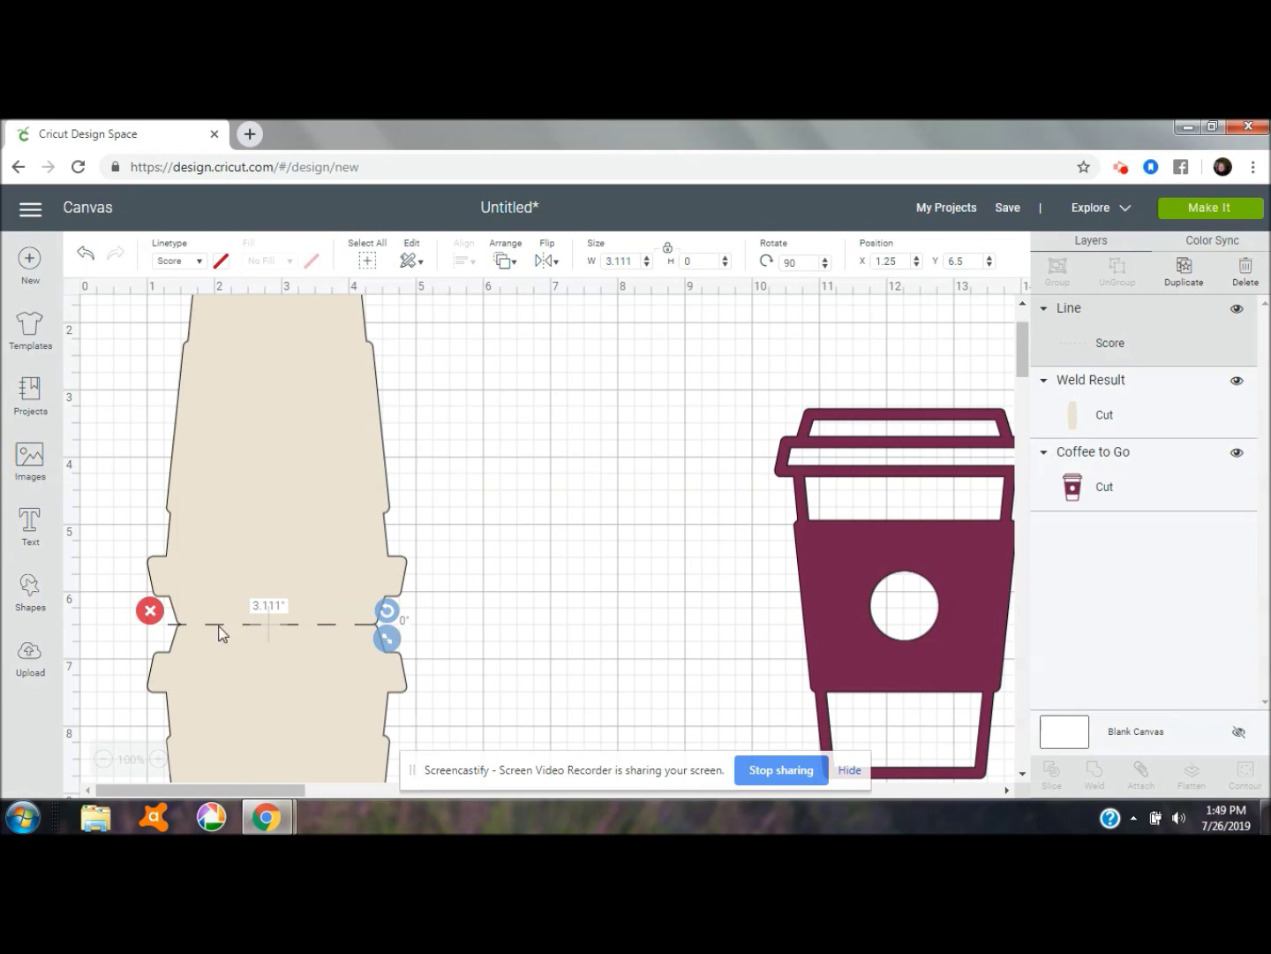
# - Set the score line's width to 3 inches and its X position to 1.5
pyautogui.click(632, 261)
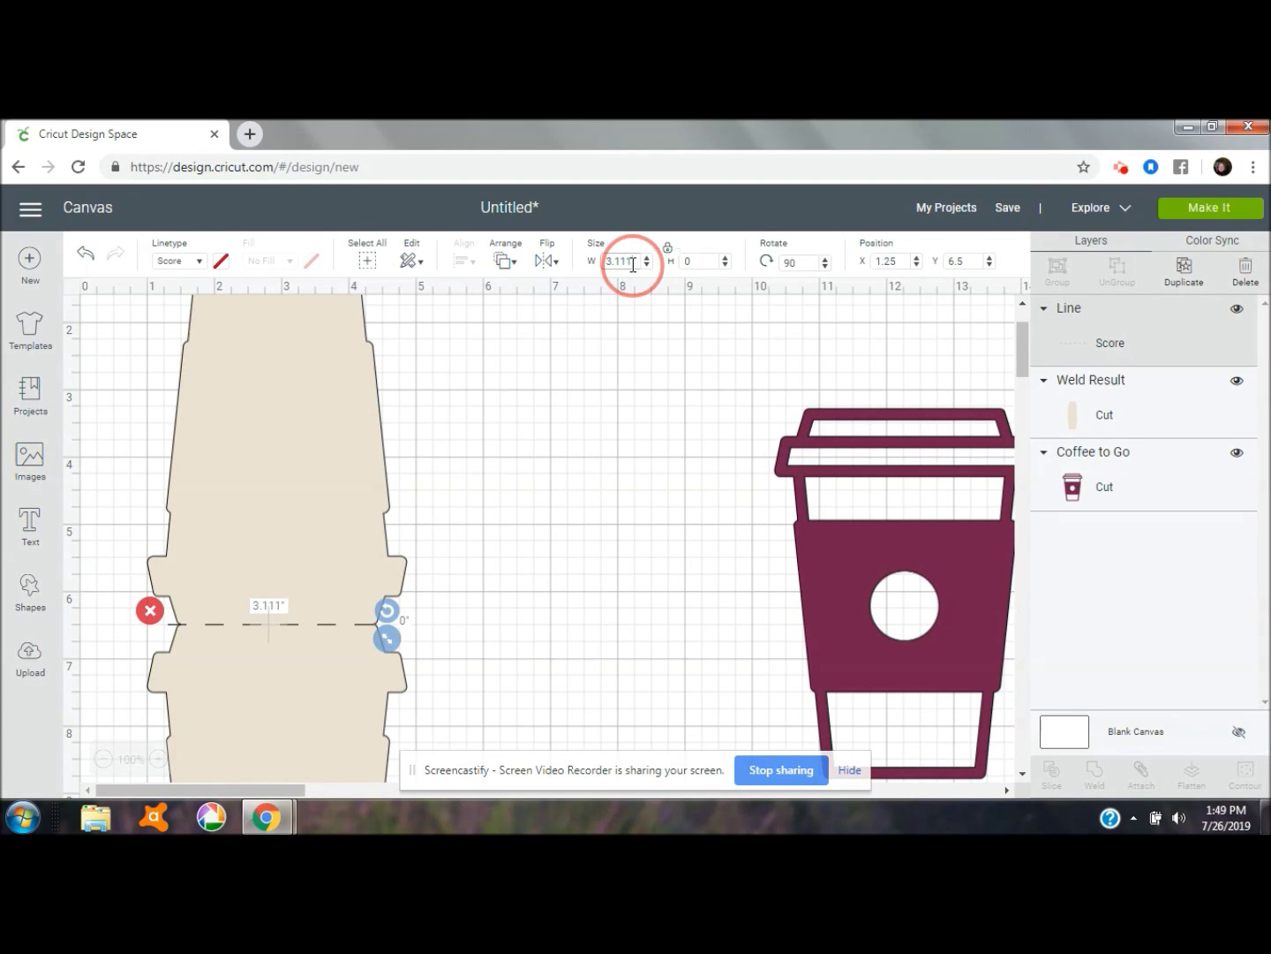
pyautogui.press('BackSpace')
pyautogui.press('BackSpace')
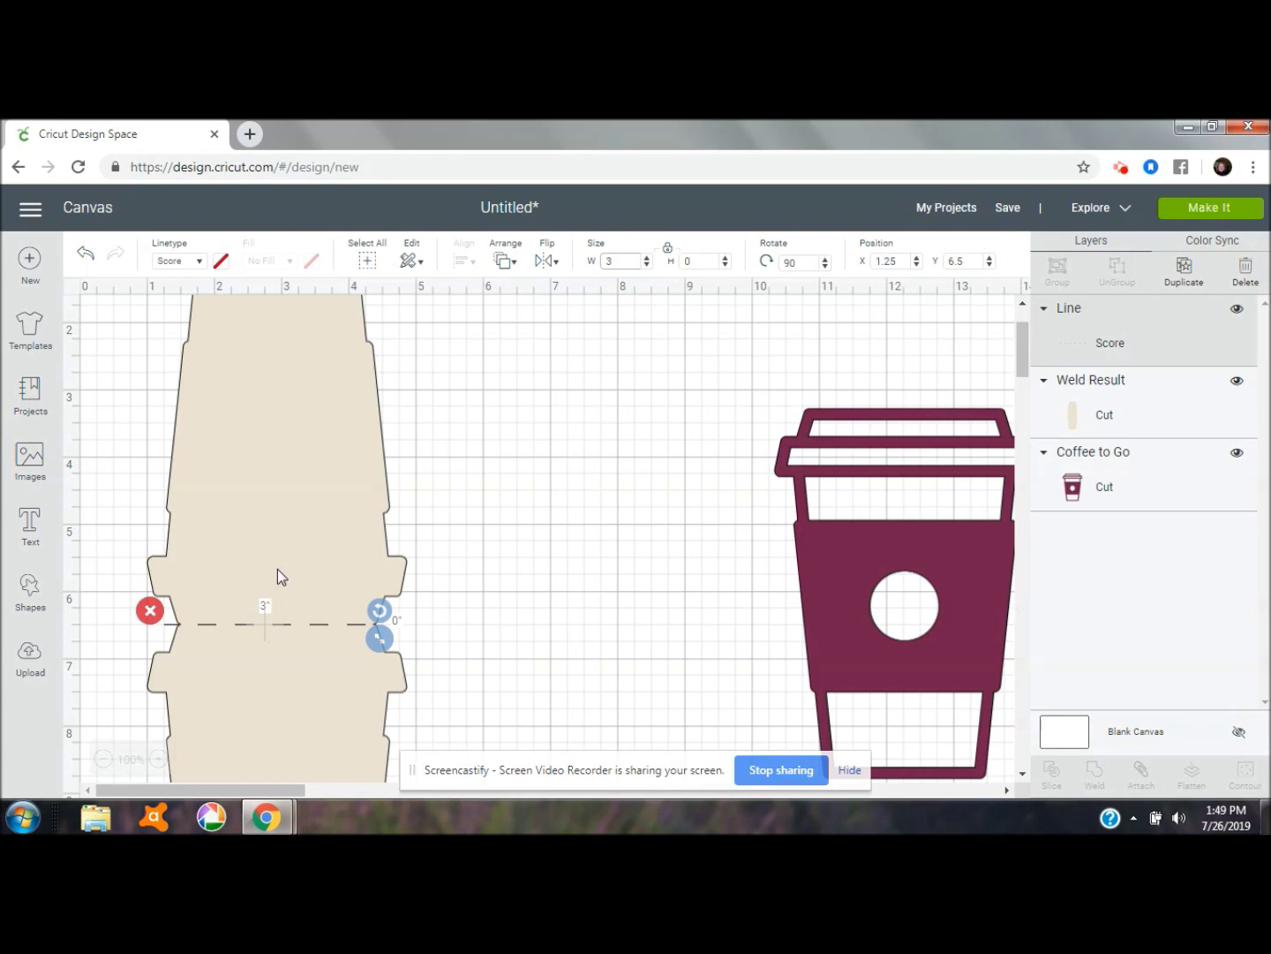
pyautogui.click(898, 260)
pyautogui.press('BackSpace')
pyautogui.press('BackSpace')
pyautogui.write('5')
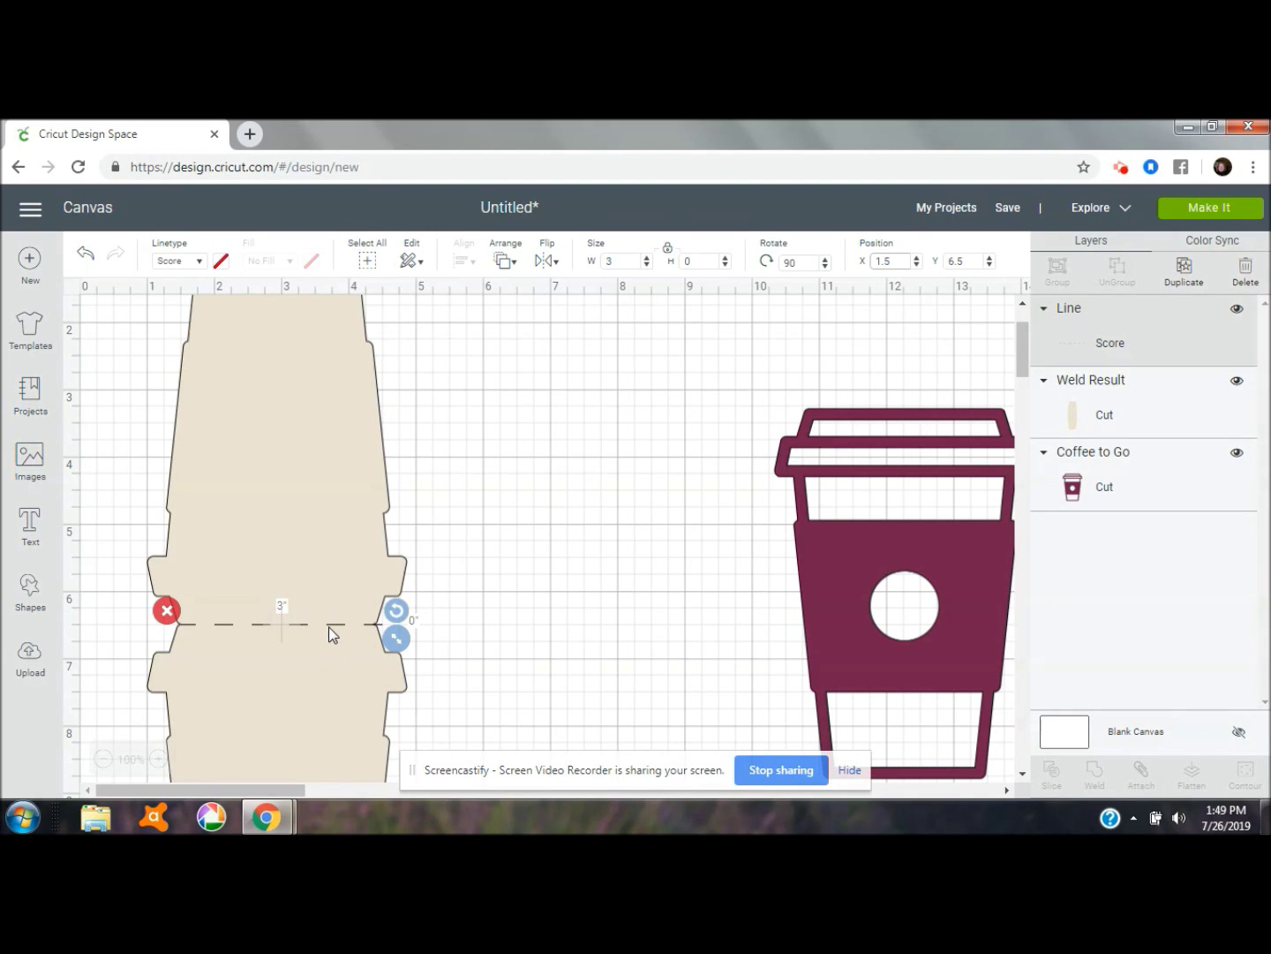
# - Attach the score line to the welded beige card base
pyautogui.keyDown('shift'); pyautogui.click(329, 512); pyautogui.keyUp('shift')
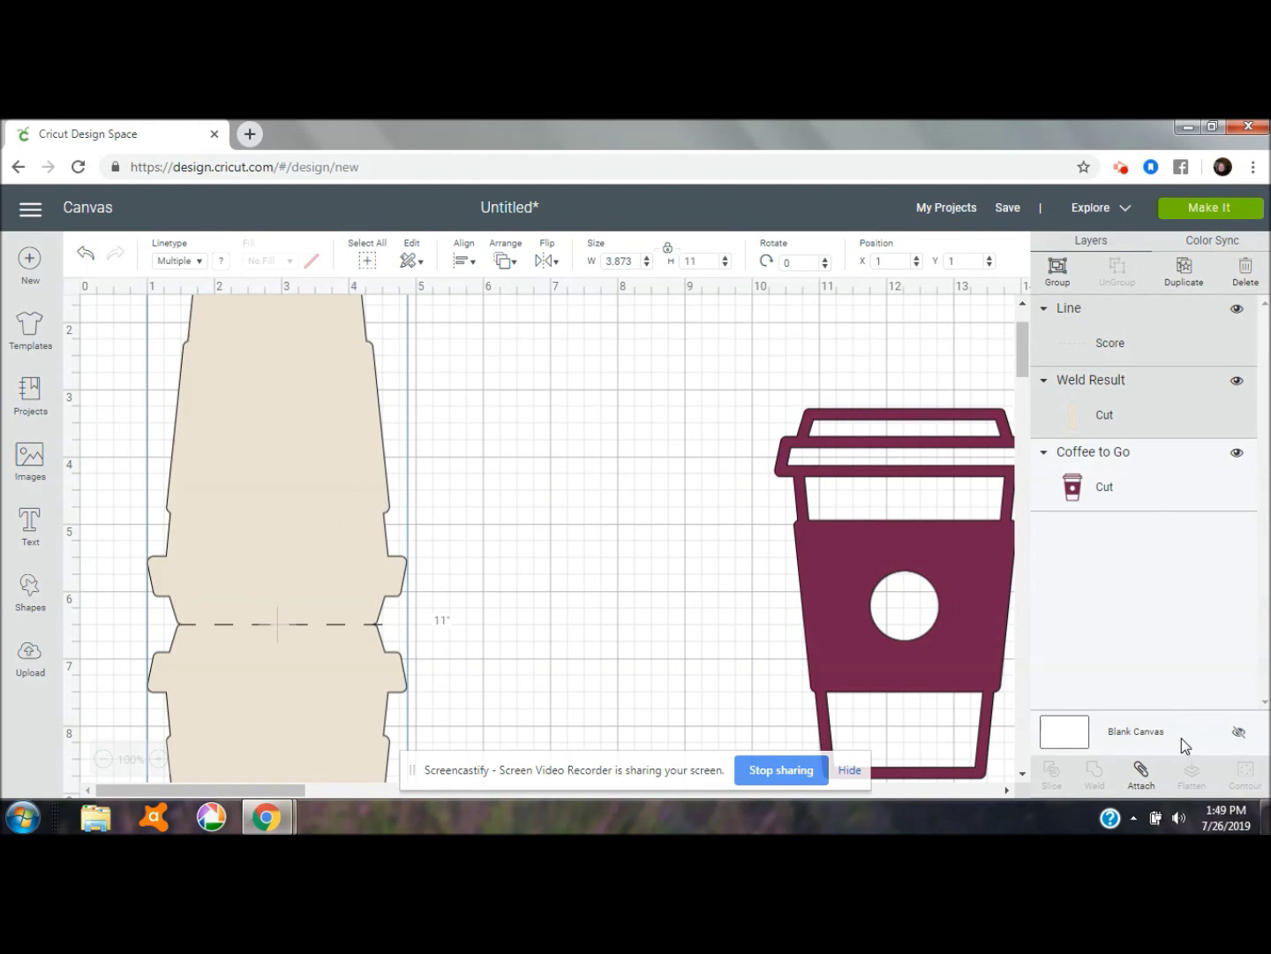
pyautogui.click(1141, 772)
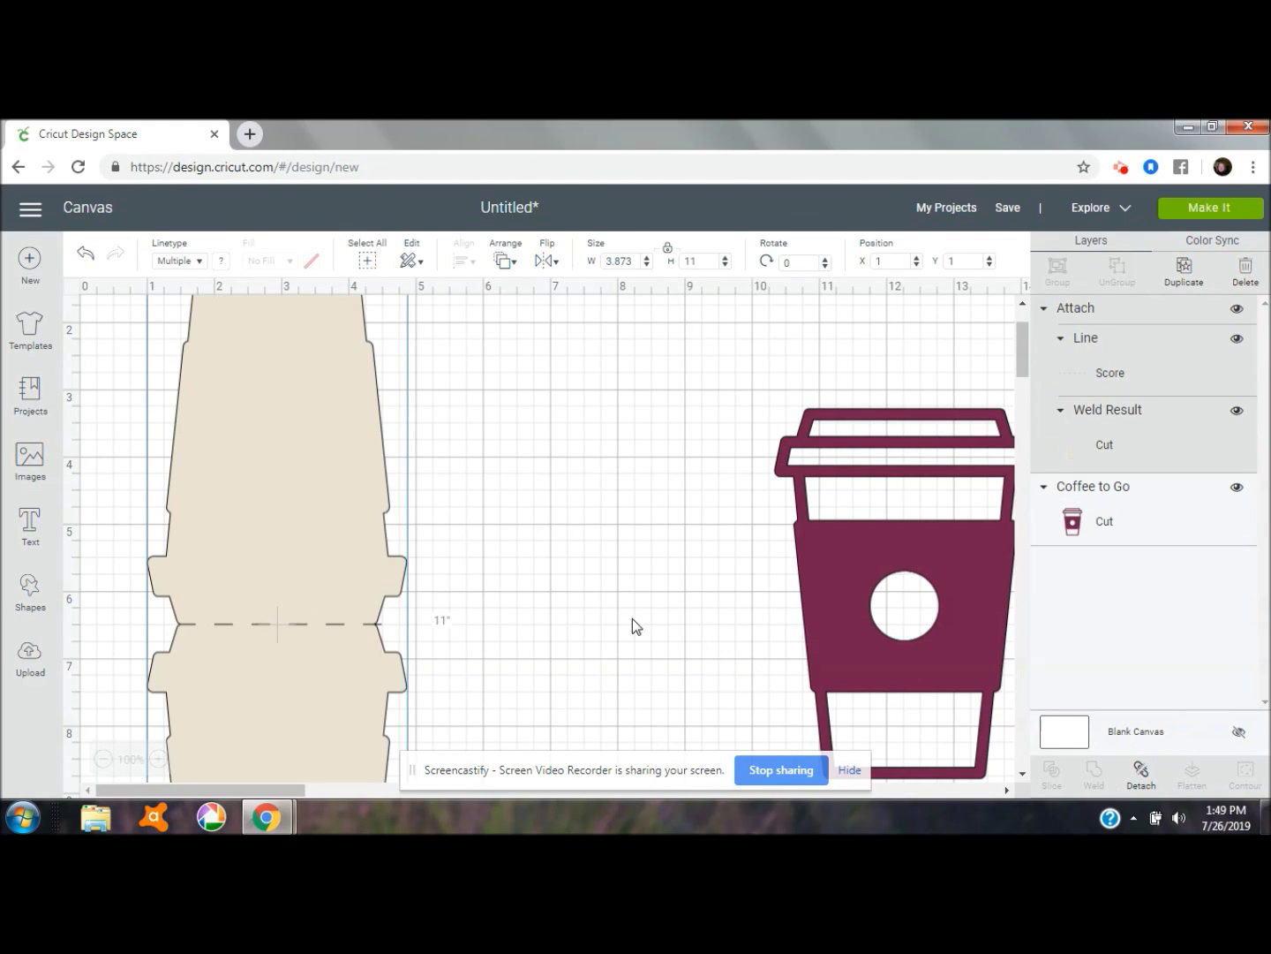
# - Move the purple cup layer over the card's lower half, about X 0.86, Y 6.88, and send it to the front
pyautogui.moveTo(1026, 364); pyautogui.dragTo(1029, 390)
pyautogui.moveTo(967, 369); pyautogui.dragTo(327, 611)
pyautogui.click(504, 260)
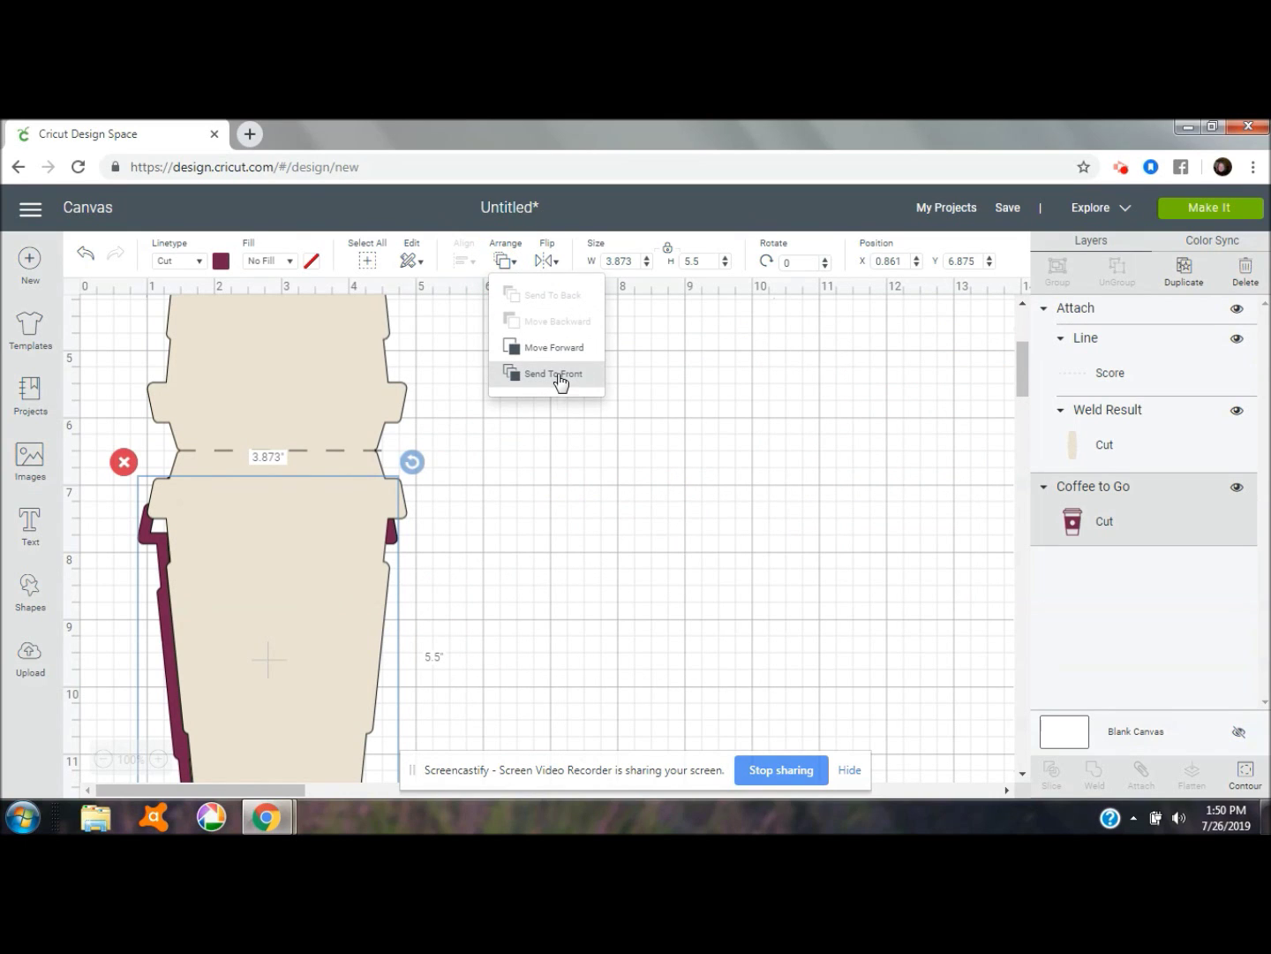
pyautogui.click(558, 377)
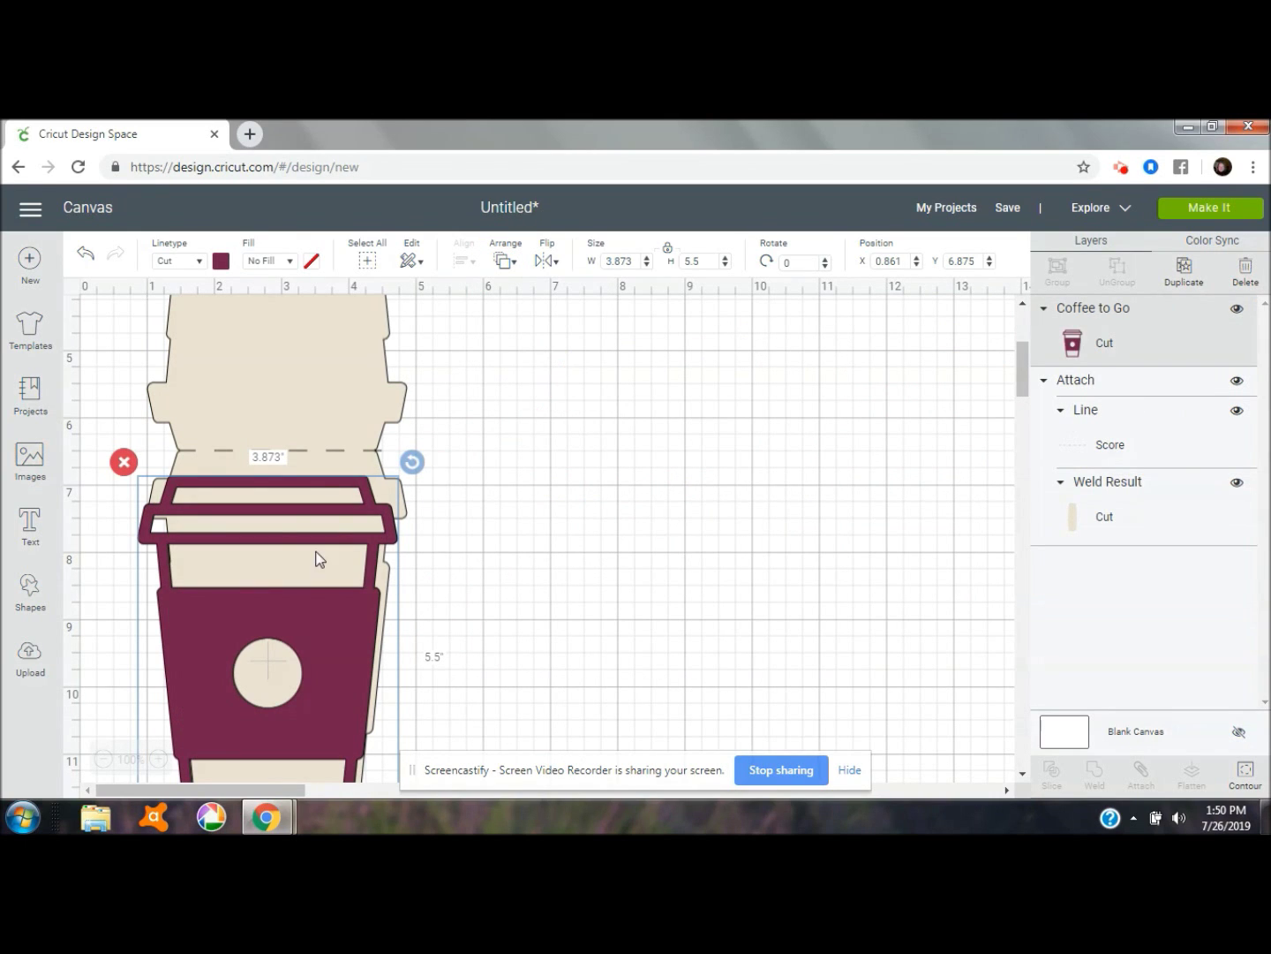
# - Move the purple cup onto the base's lower half at about X 1.03, Y 6.5, and recolor the welded base brown
pyautogui.moveTo(310, 546); pyautogui.dragTo(322, 514)
pyautogui.click(269, 384)
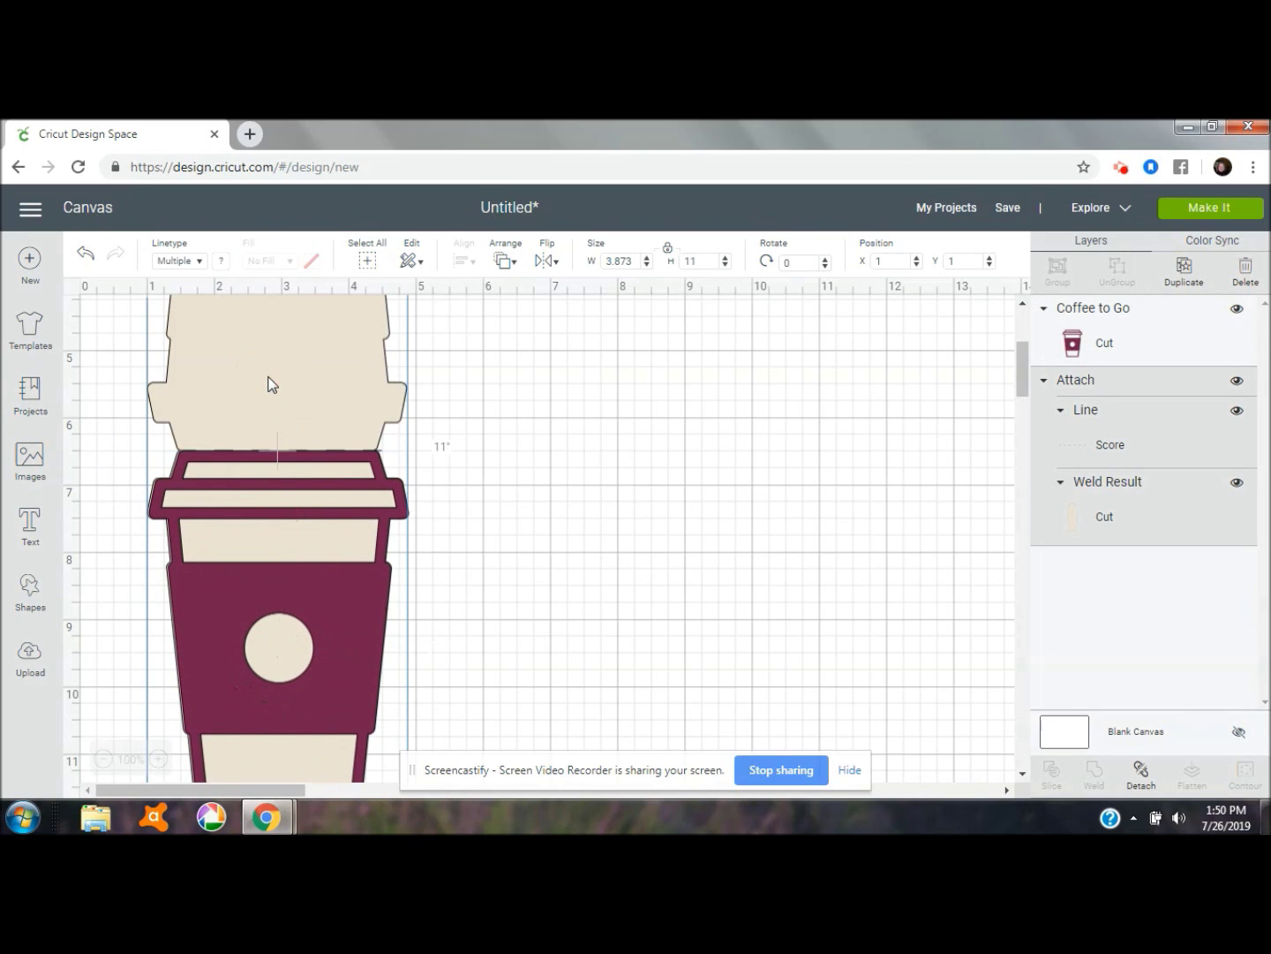
pyautogui.click(199, 262)
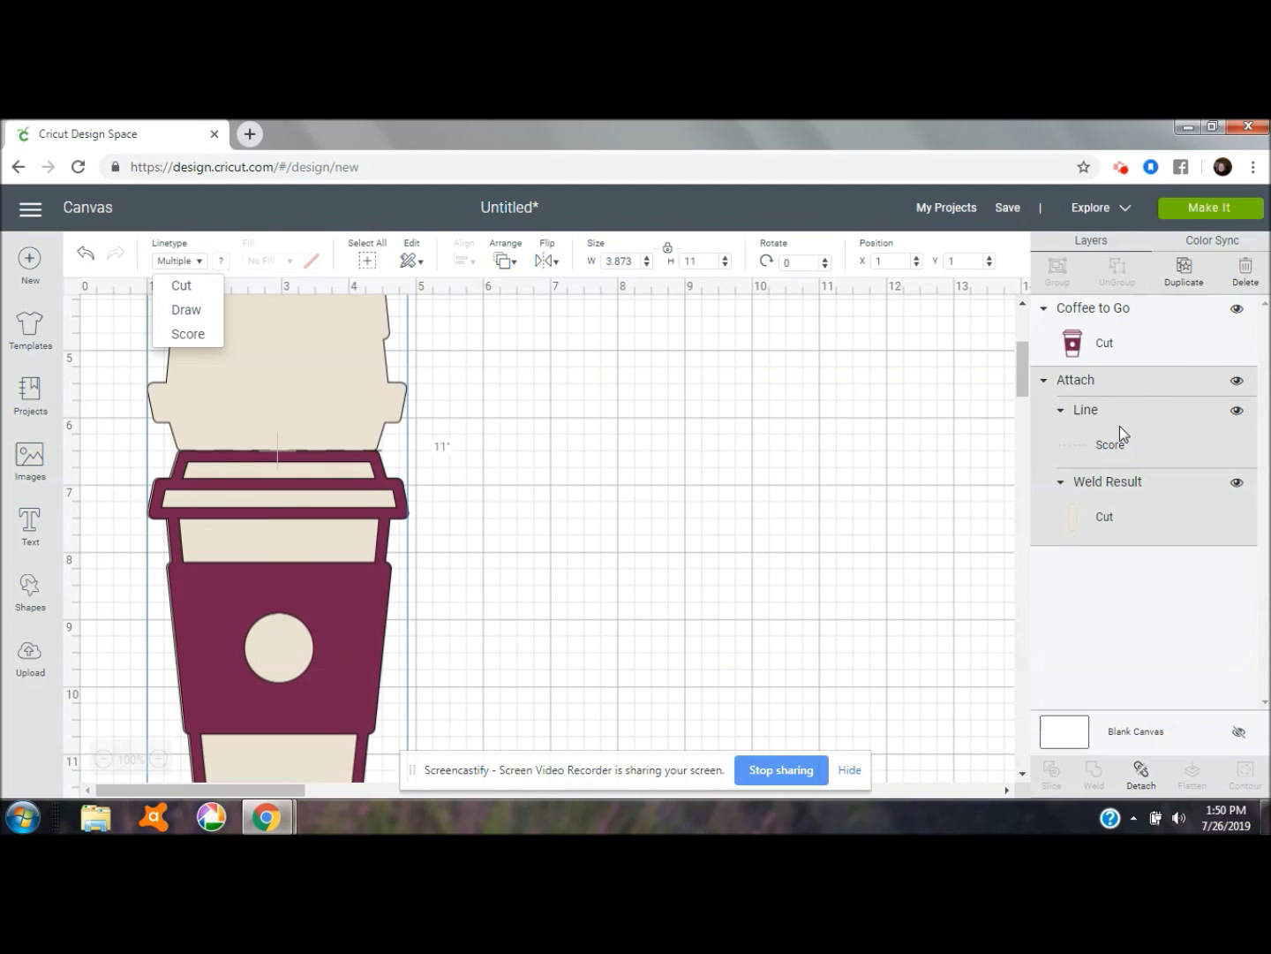
pyautogui.click(1160, 492)
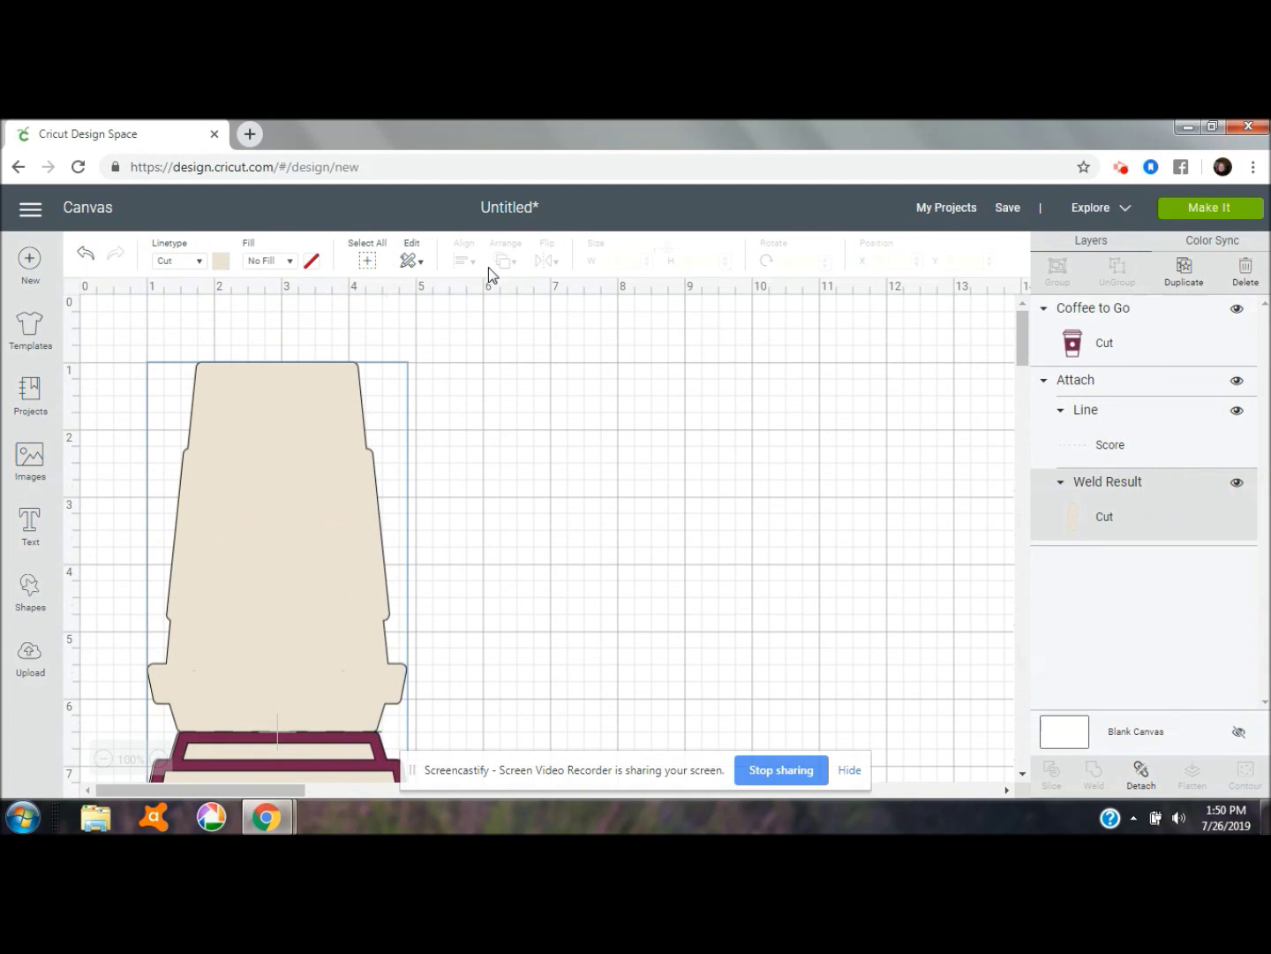
pyautogui.click(221, 263)
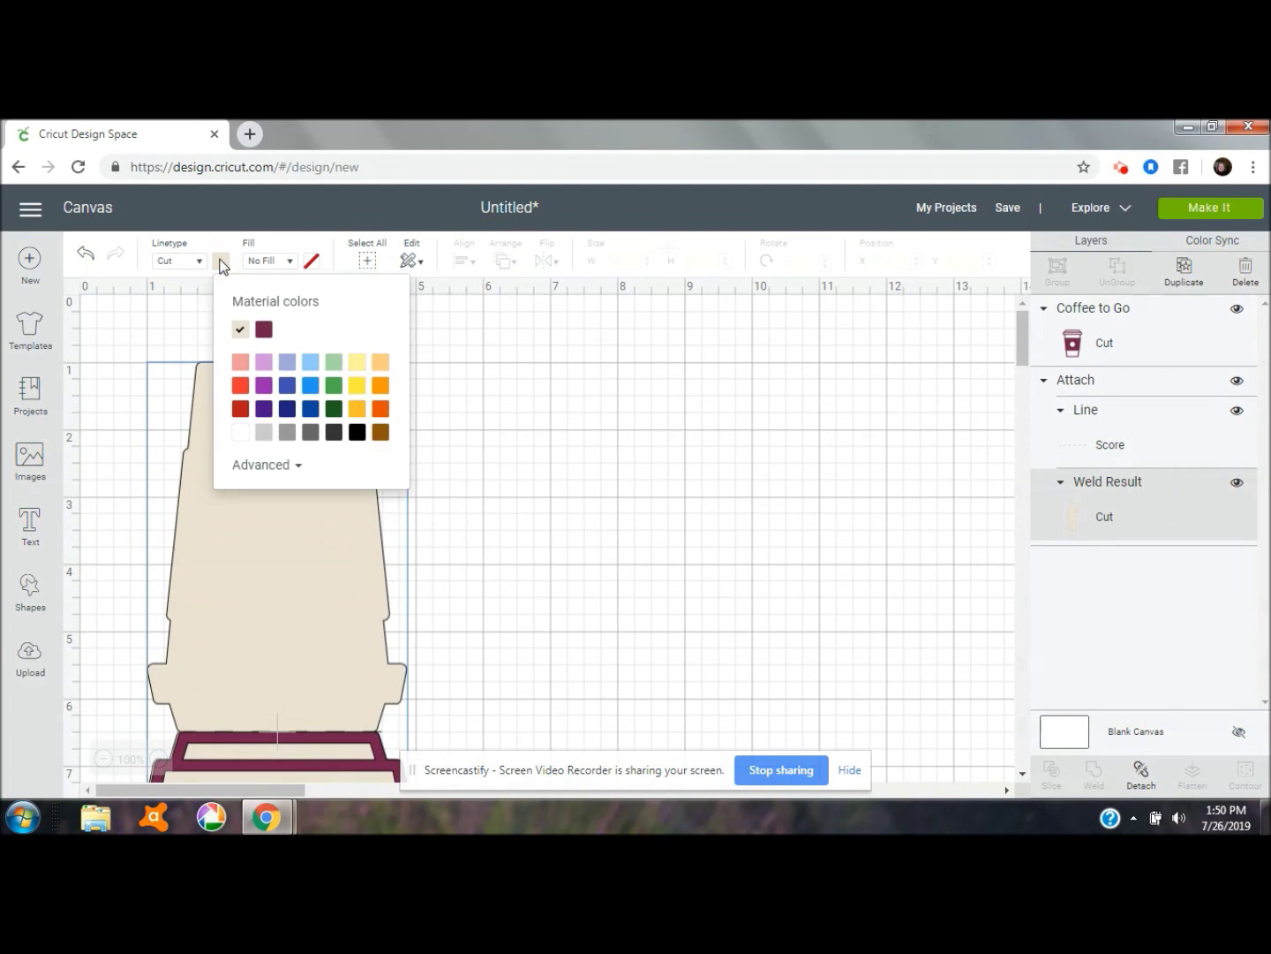
pyautogui.click(380, 433)
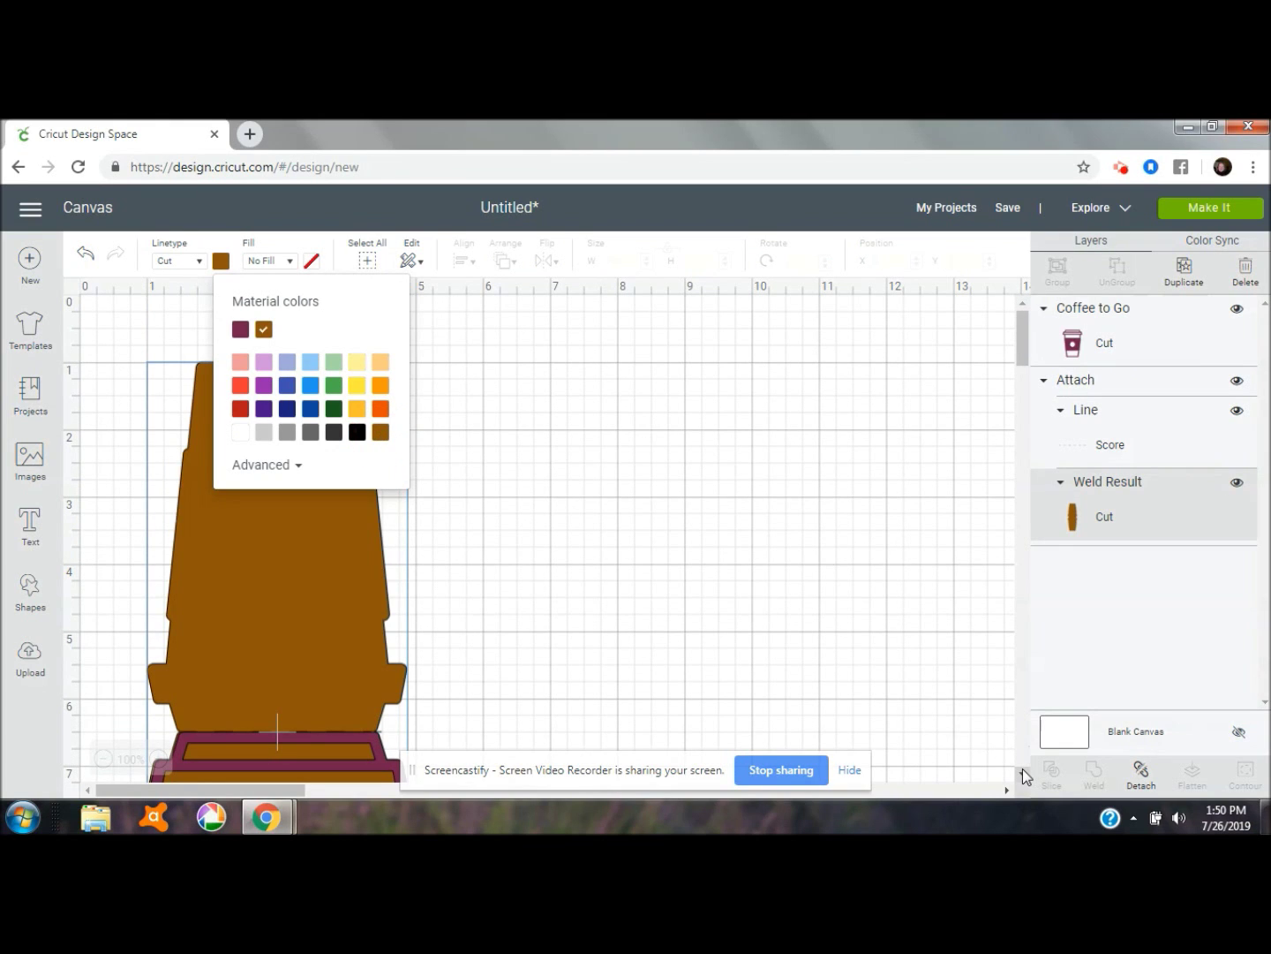
# - Change the purple cup overlay's material color to light salmon pink
pyautogui.scroll(-3, 1022, 768)
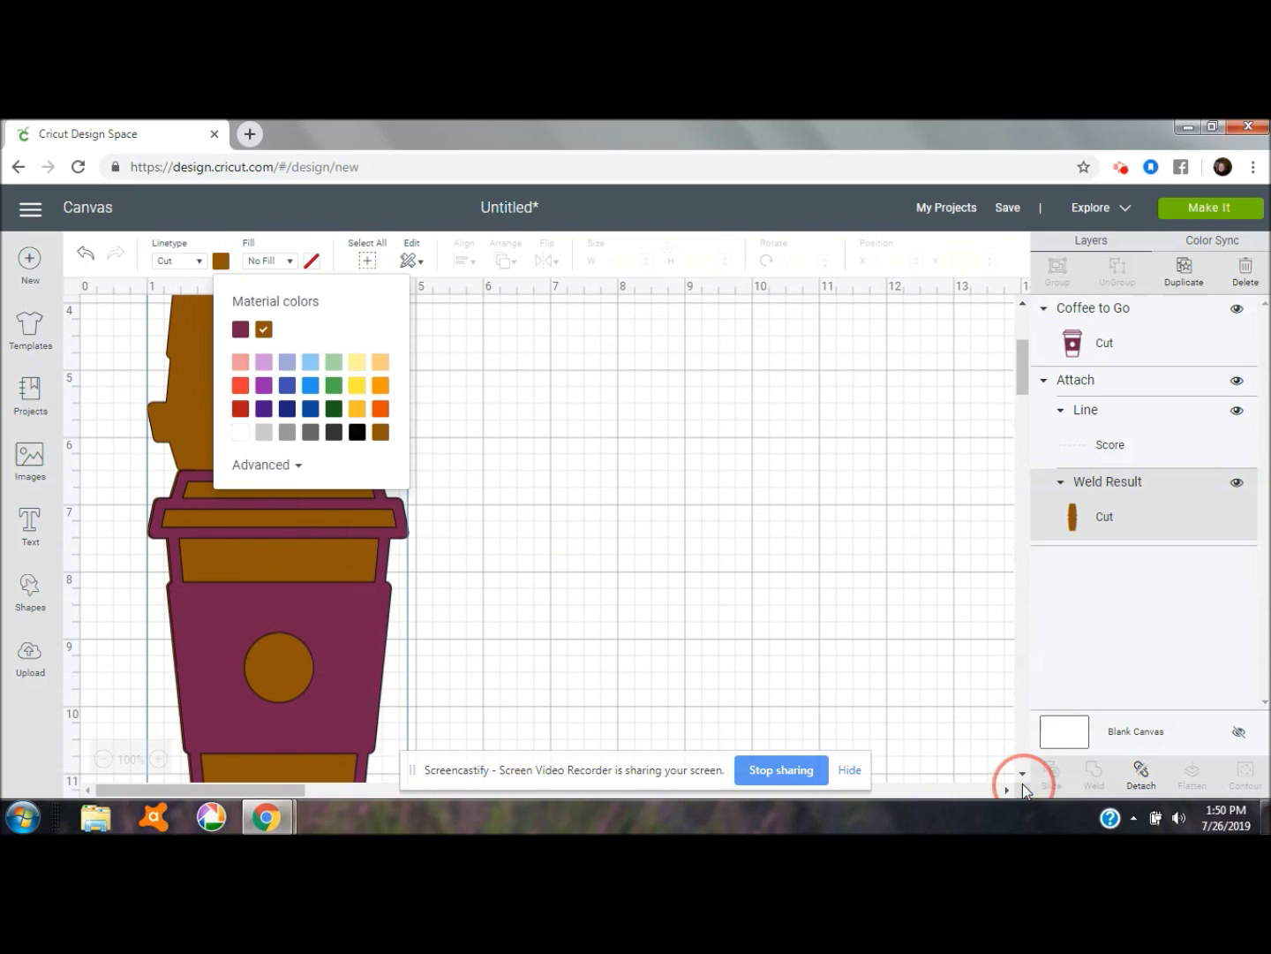
pyautogui.click(313, 652)
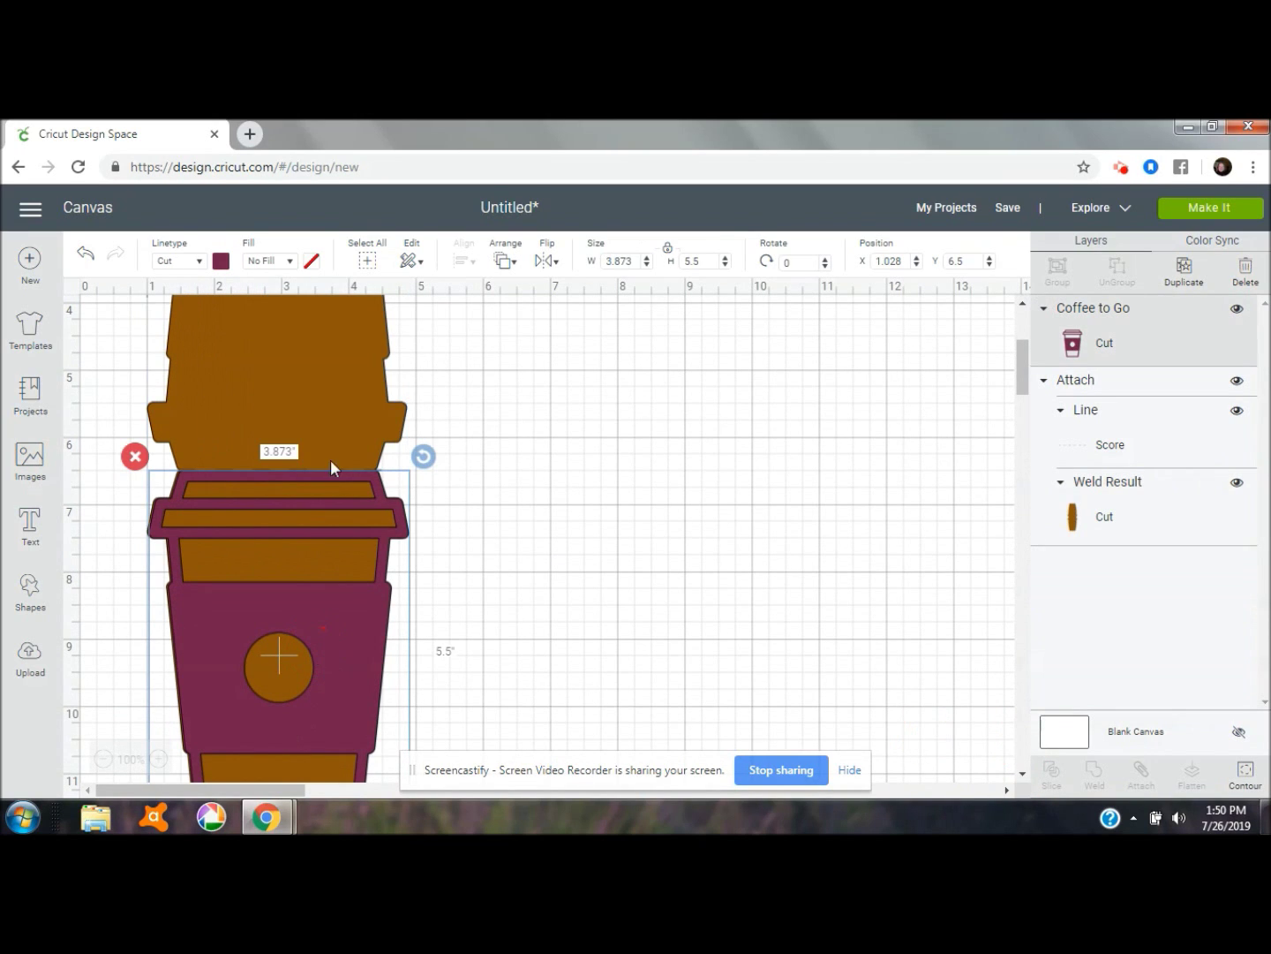
pyautogui.click(221, 262)
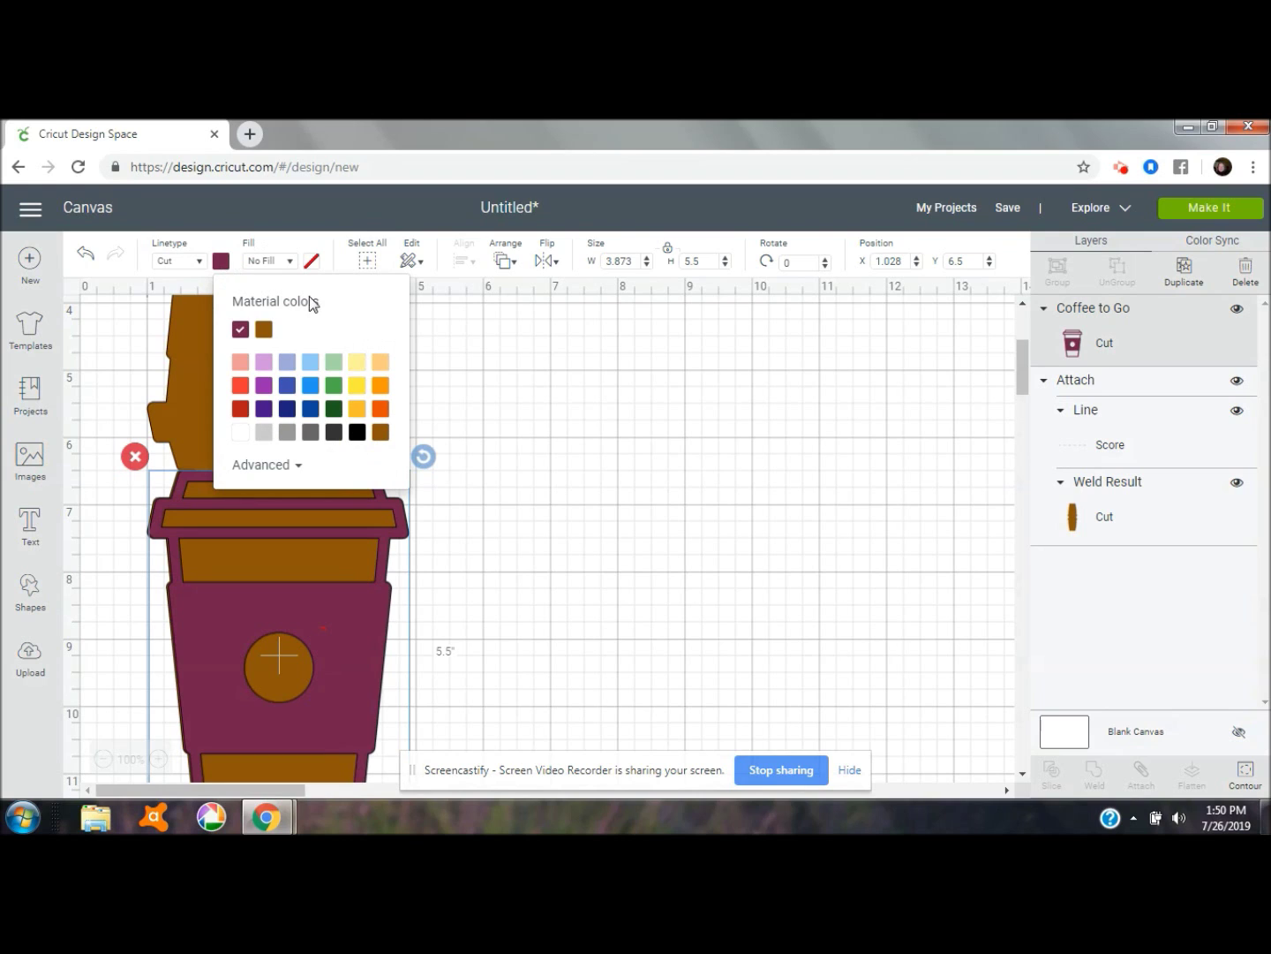
pyautogui.click(237, 364)
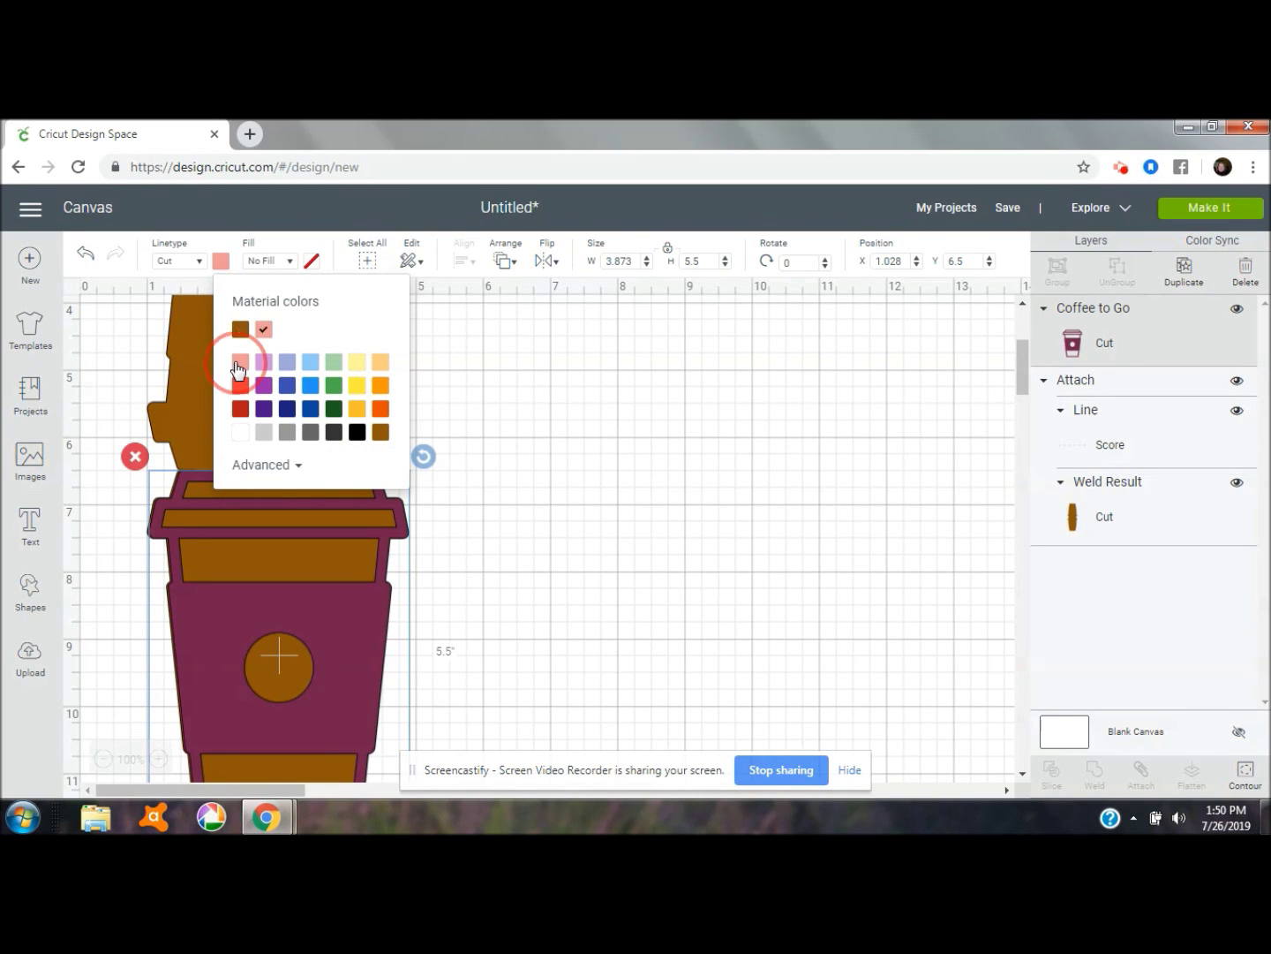
pyautogui.click(658, 454)
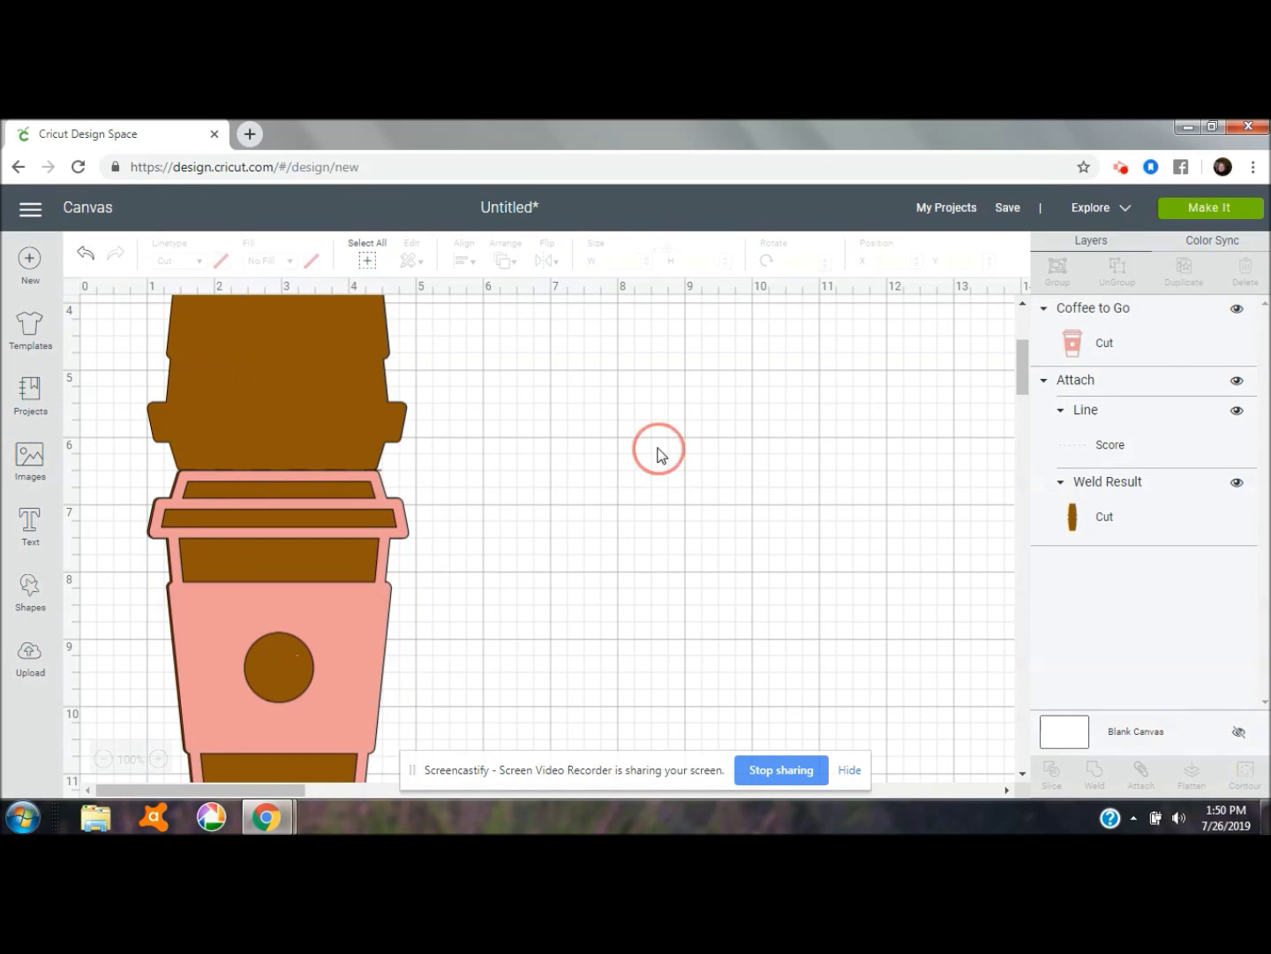
# - Nudge the pink cup overlay to X 1, Y 6.514 so it lines up with the brown base
pyautogui.click(355, 608)
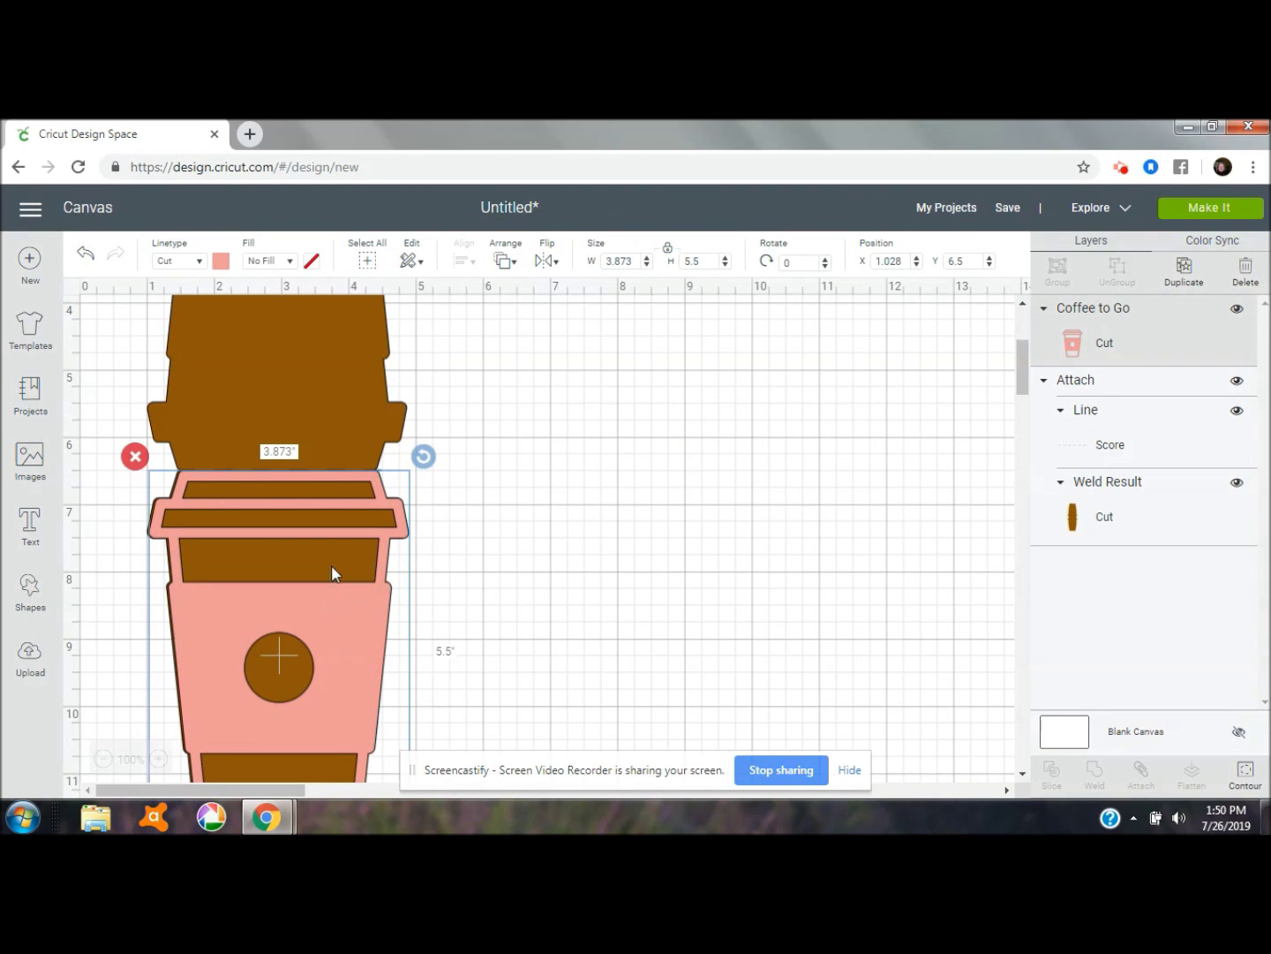
pyautogui.moveTo(367, 609); pyautogui.dragTo(363, 607)
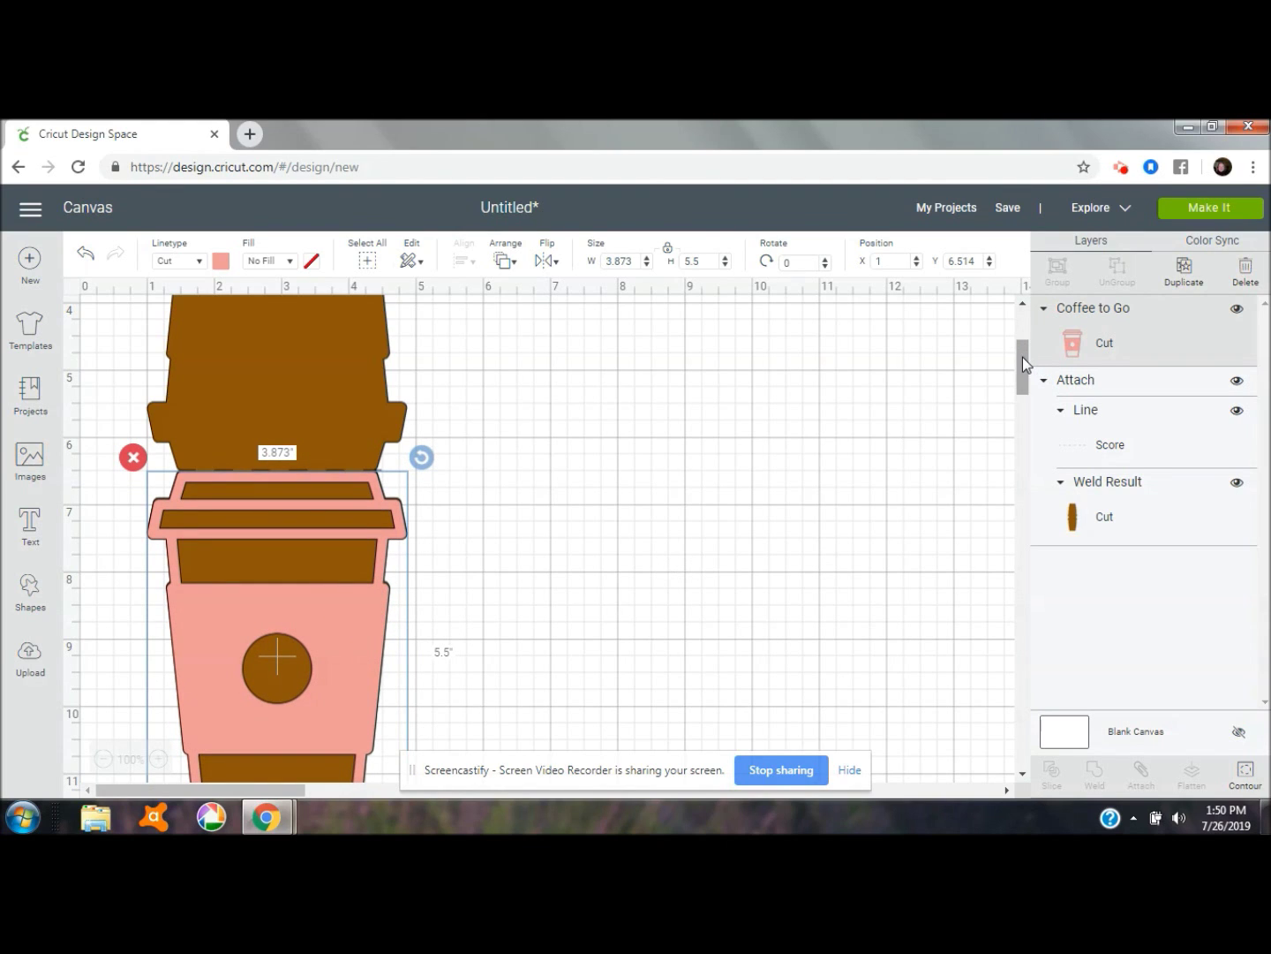
pyautogui.moveTo(1022, 357); pyautogui.dragTo(1022, 363)
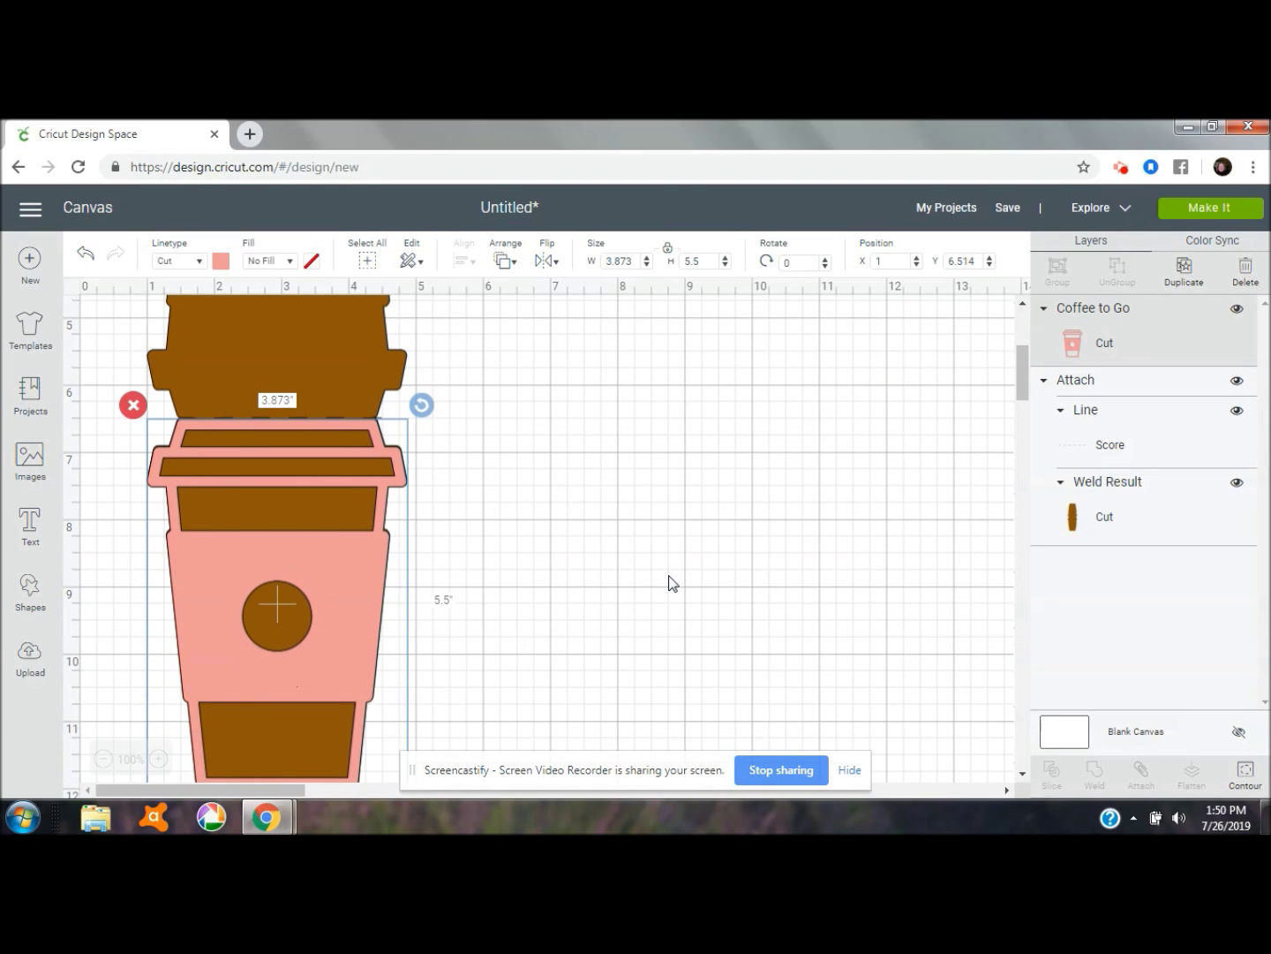
# - Add the text "Coffee Break" in the Cricut Sans font with the Writing style
pyautogui.click(29, 521)
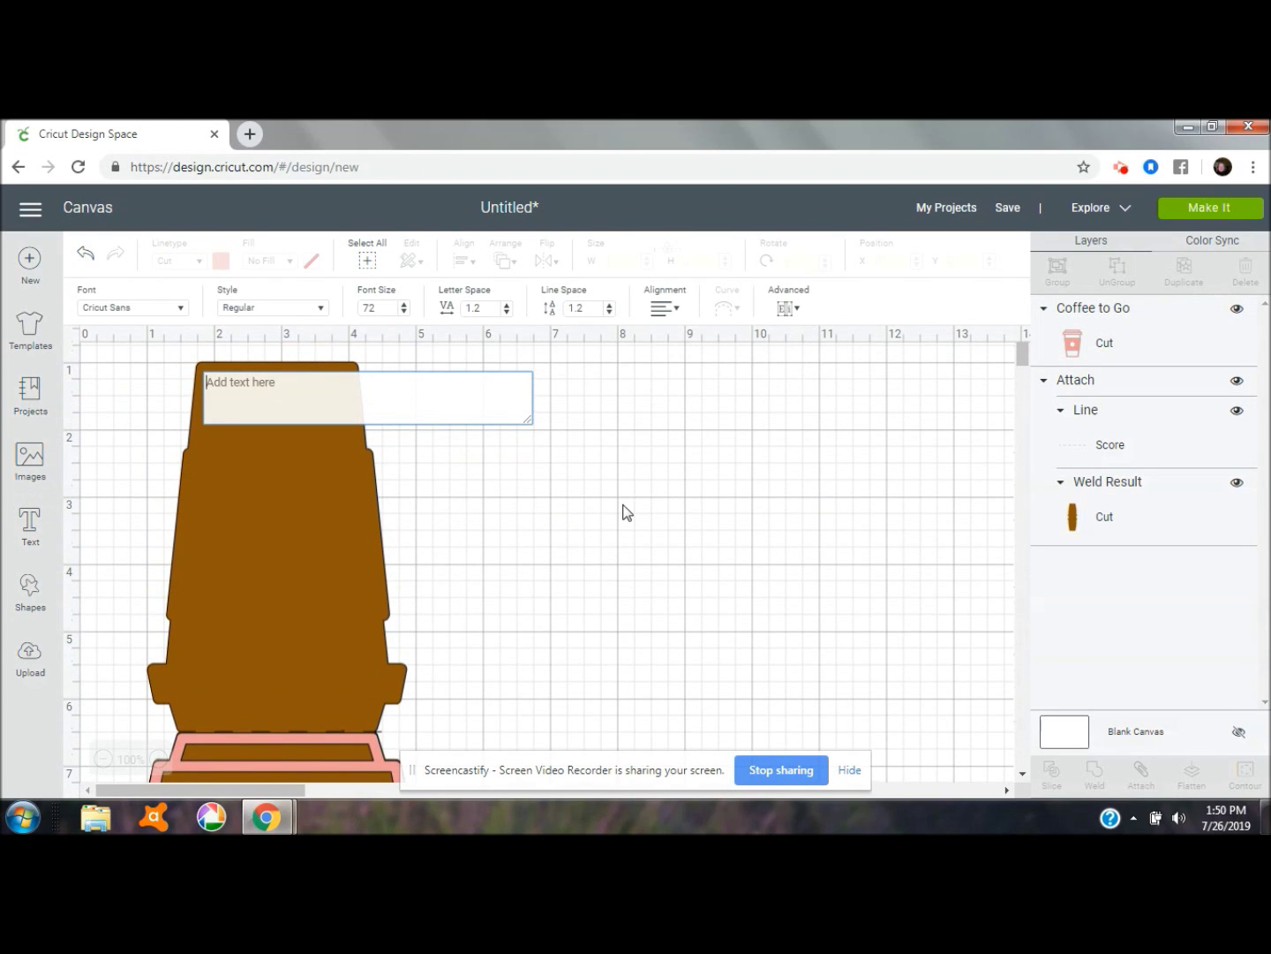
pyautogui.click(322, 309)
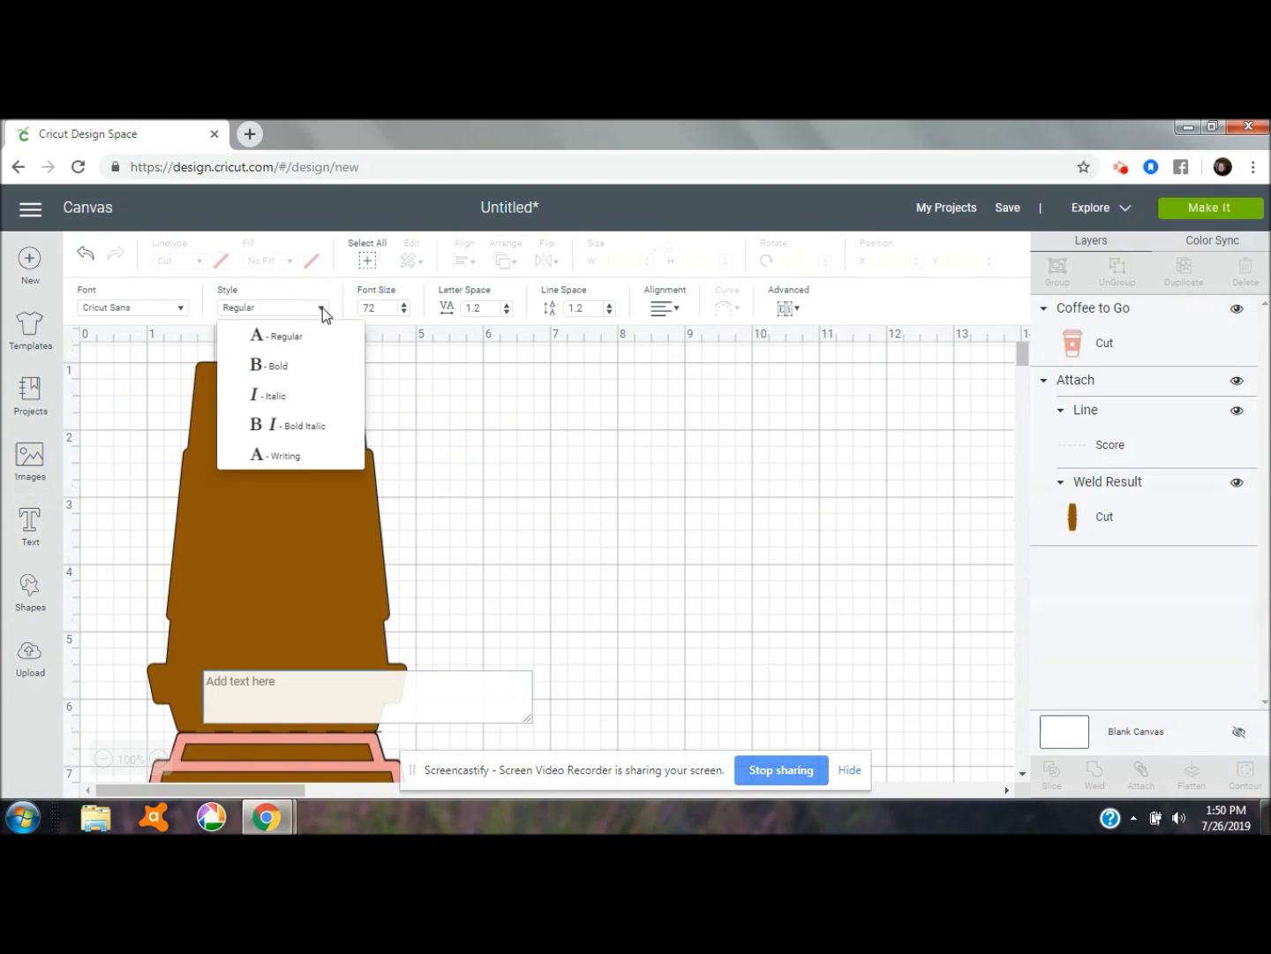
pyautogui.click(288, 456)
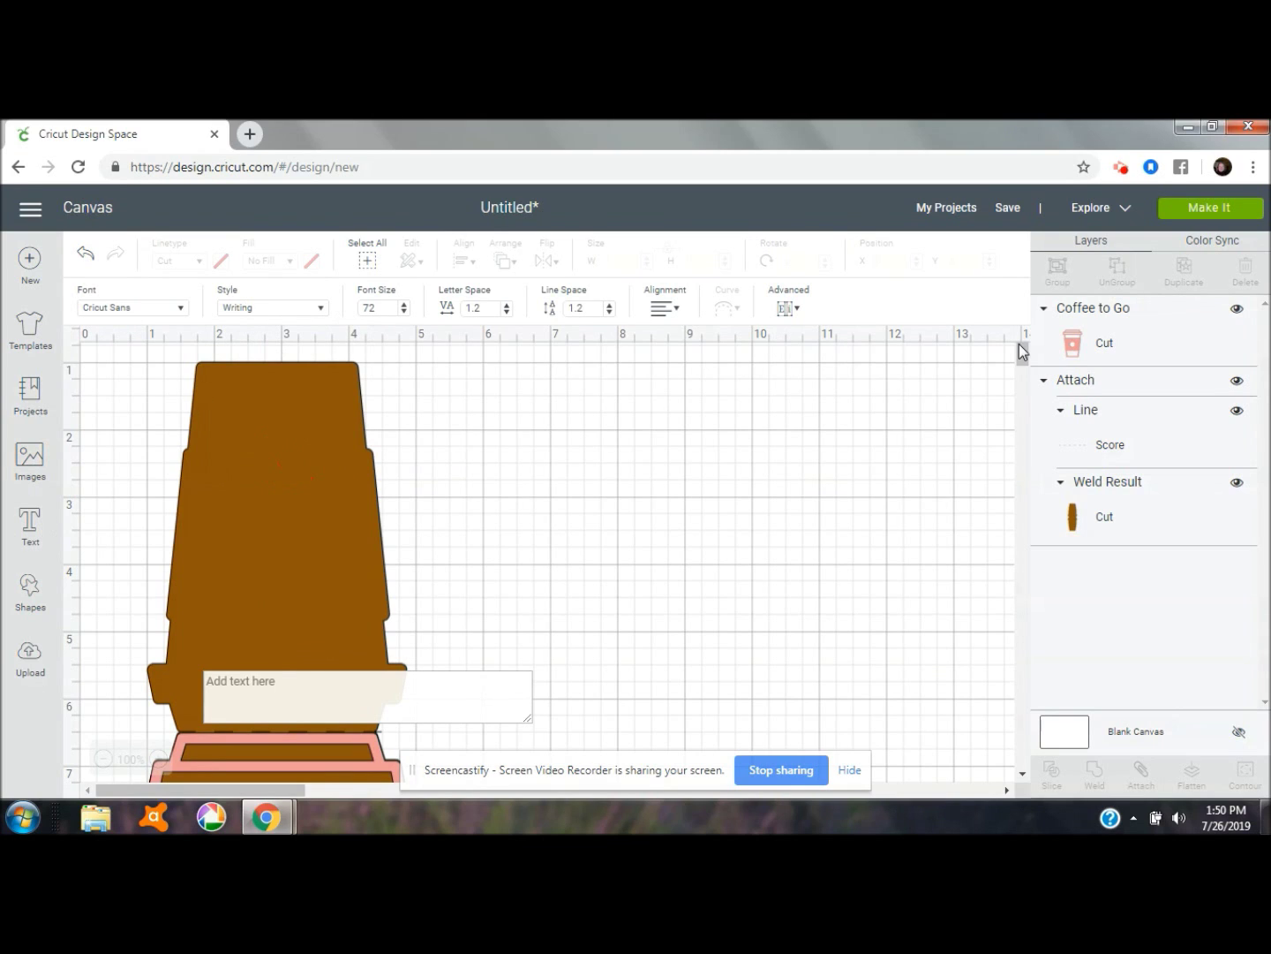
pyautogui.click(279, 681)
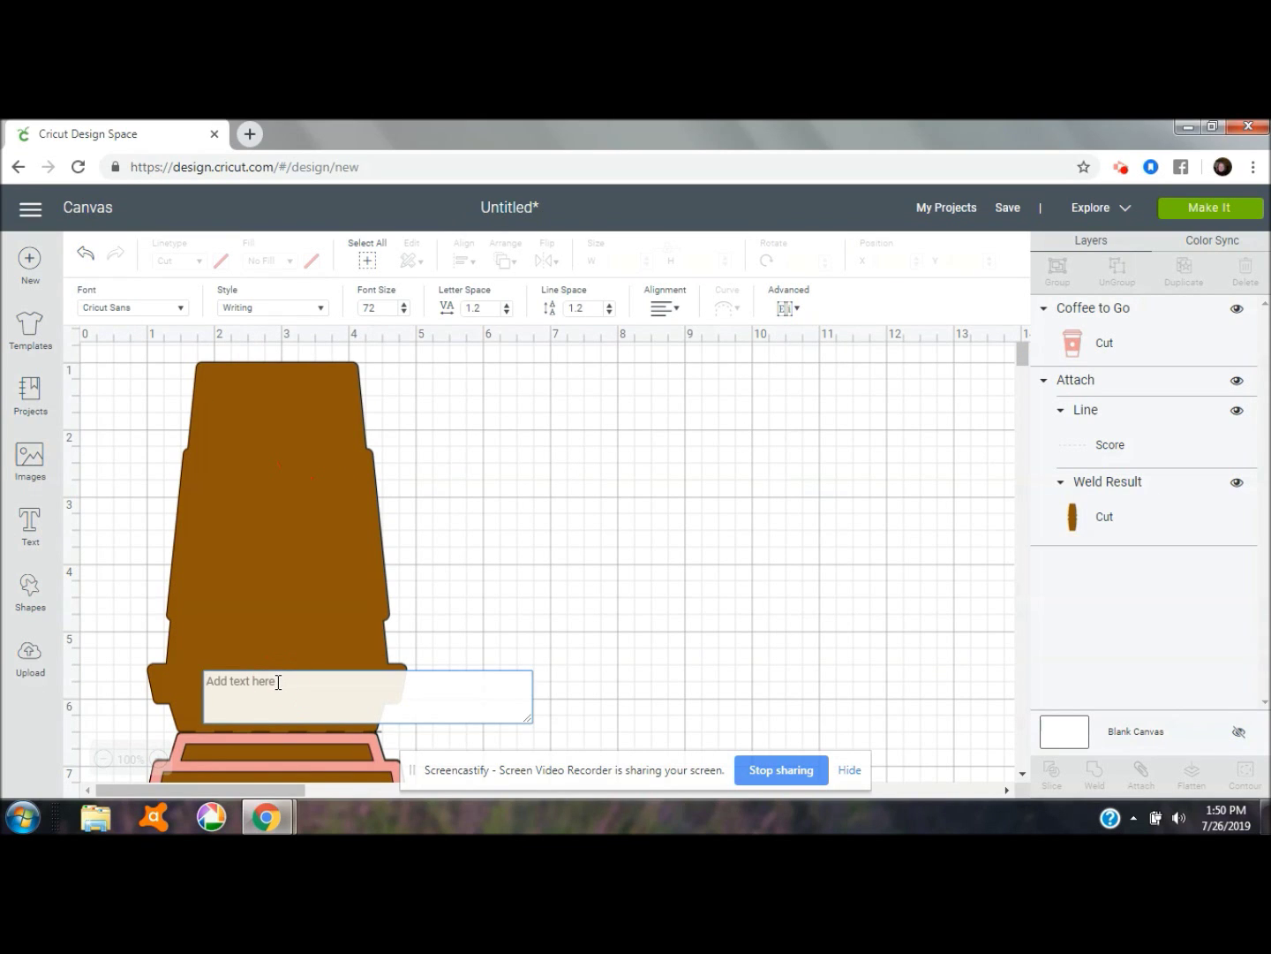
pyautogui.write('Co')
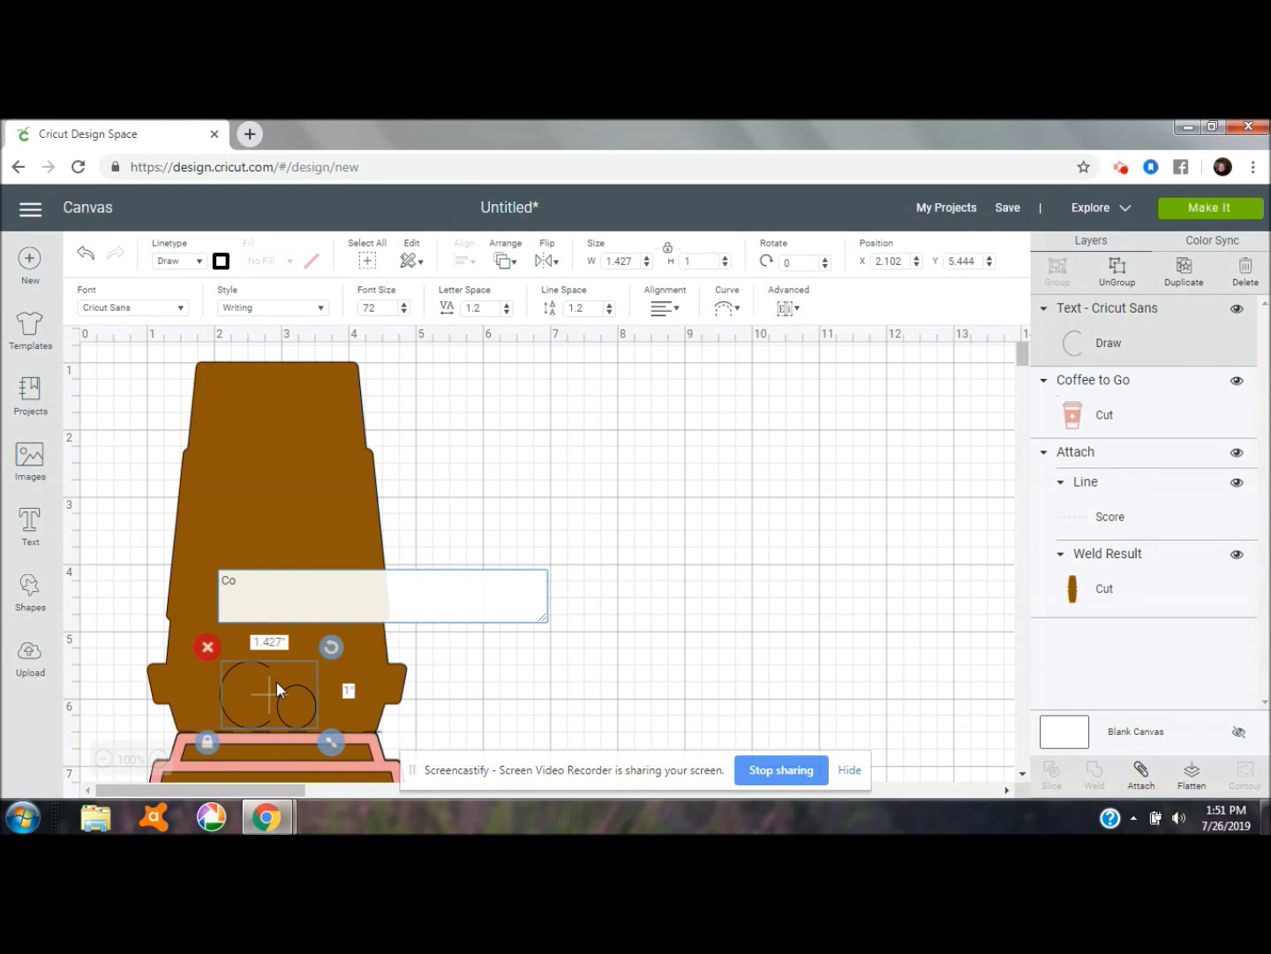
pyautogui.write('ffee ')
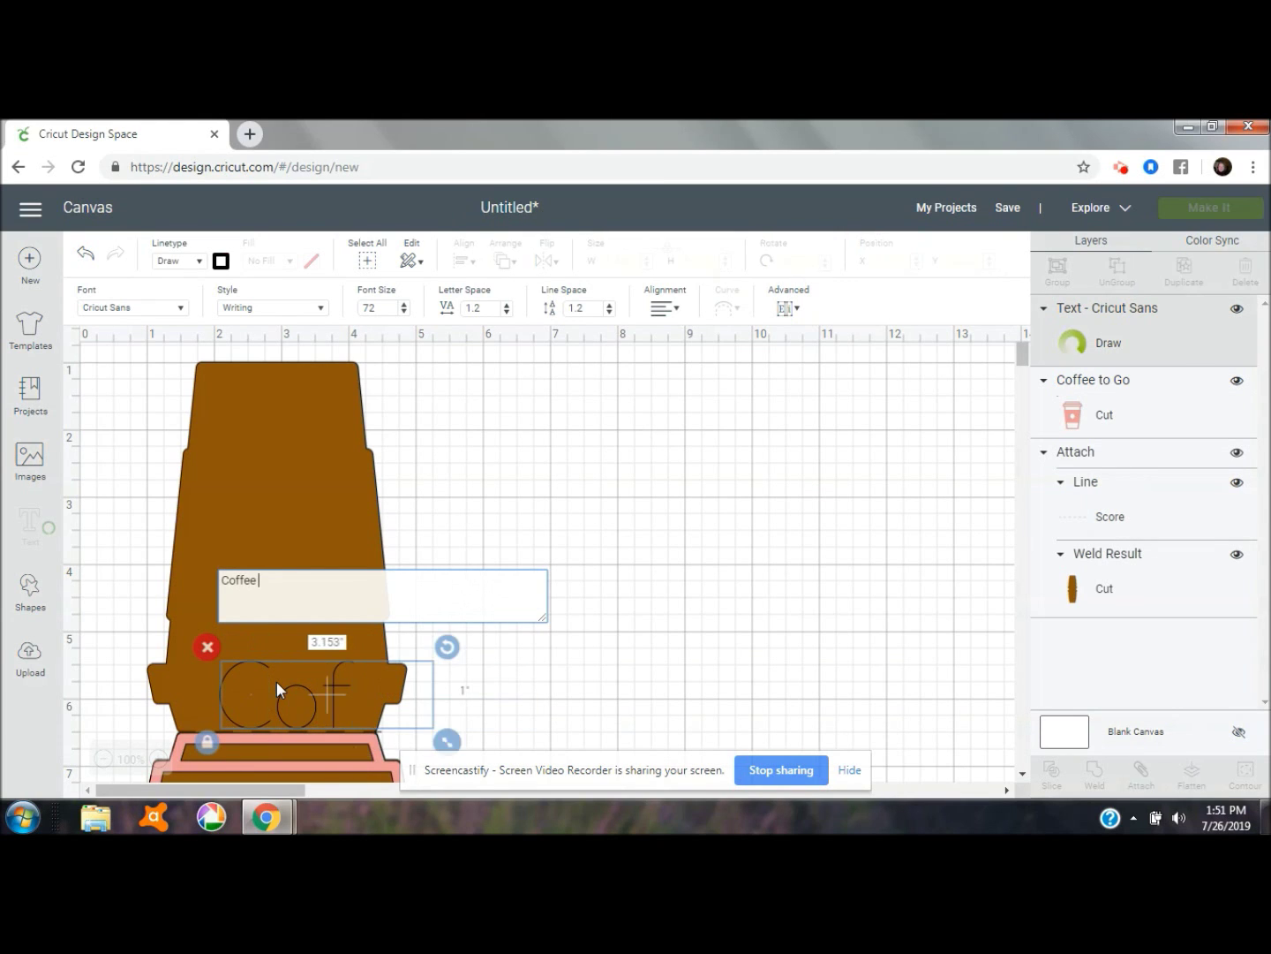
pyautogui.write('Break')
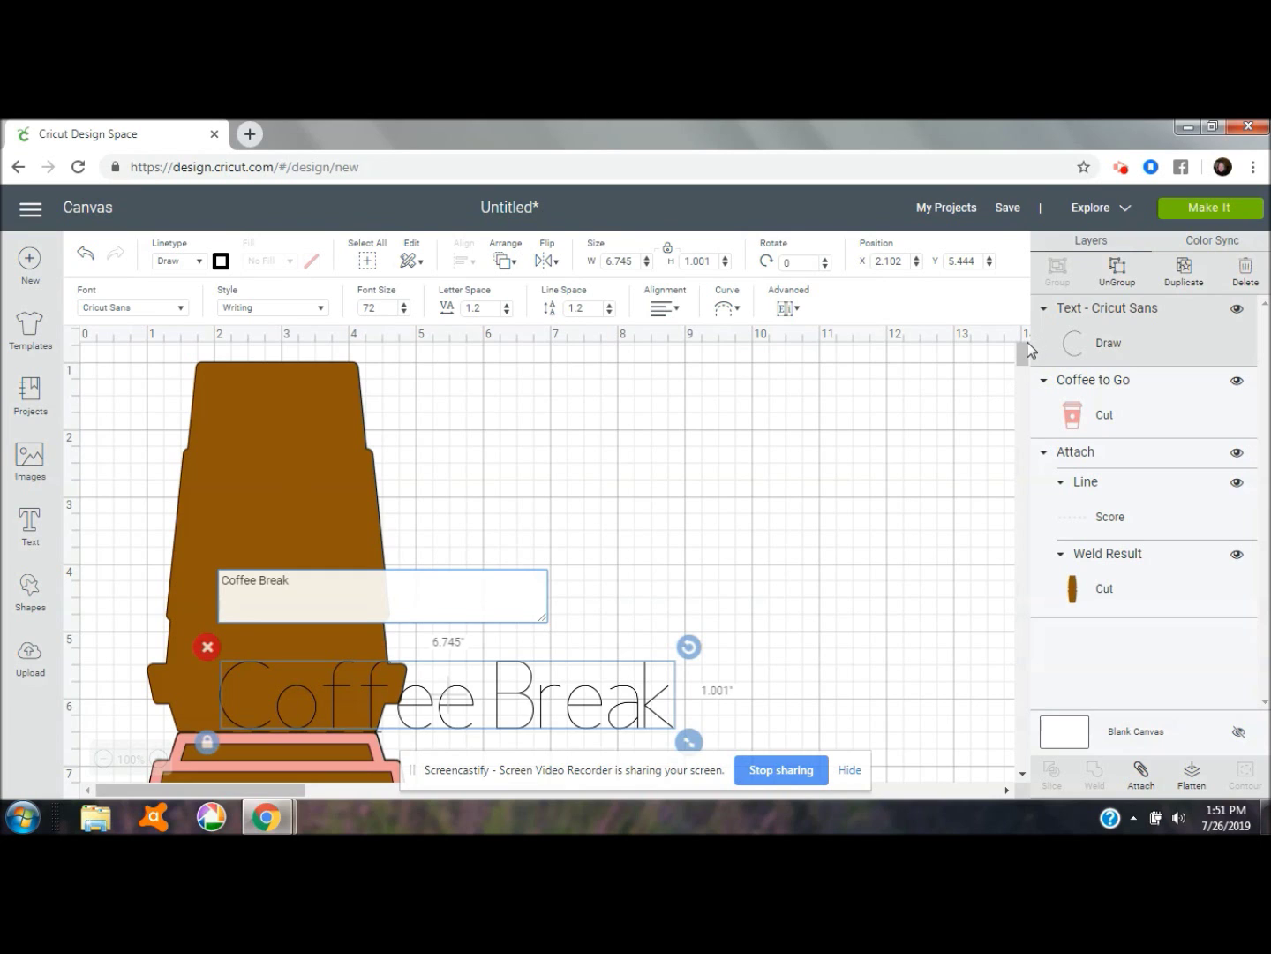
# - Shrink the "Coffee Break" text to about 2.8 inches wide and place it above the cup's circle, about X 1.56, Y 8.38
pyautogui.moveTo(1026, 352); pyautogui.dragTo(1029, 370)
pyautogui.moveTo(520, 458); pyautogui.dragTo(476, 654)
pyautogui.moveTo(646, 701); pyautogui.dragTo(381, 681)
pyautogui.moveTo(296, 623); pyautogui.dragTo(308, 633)
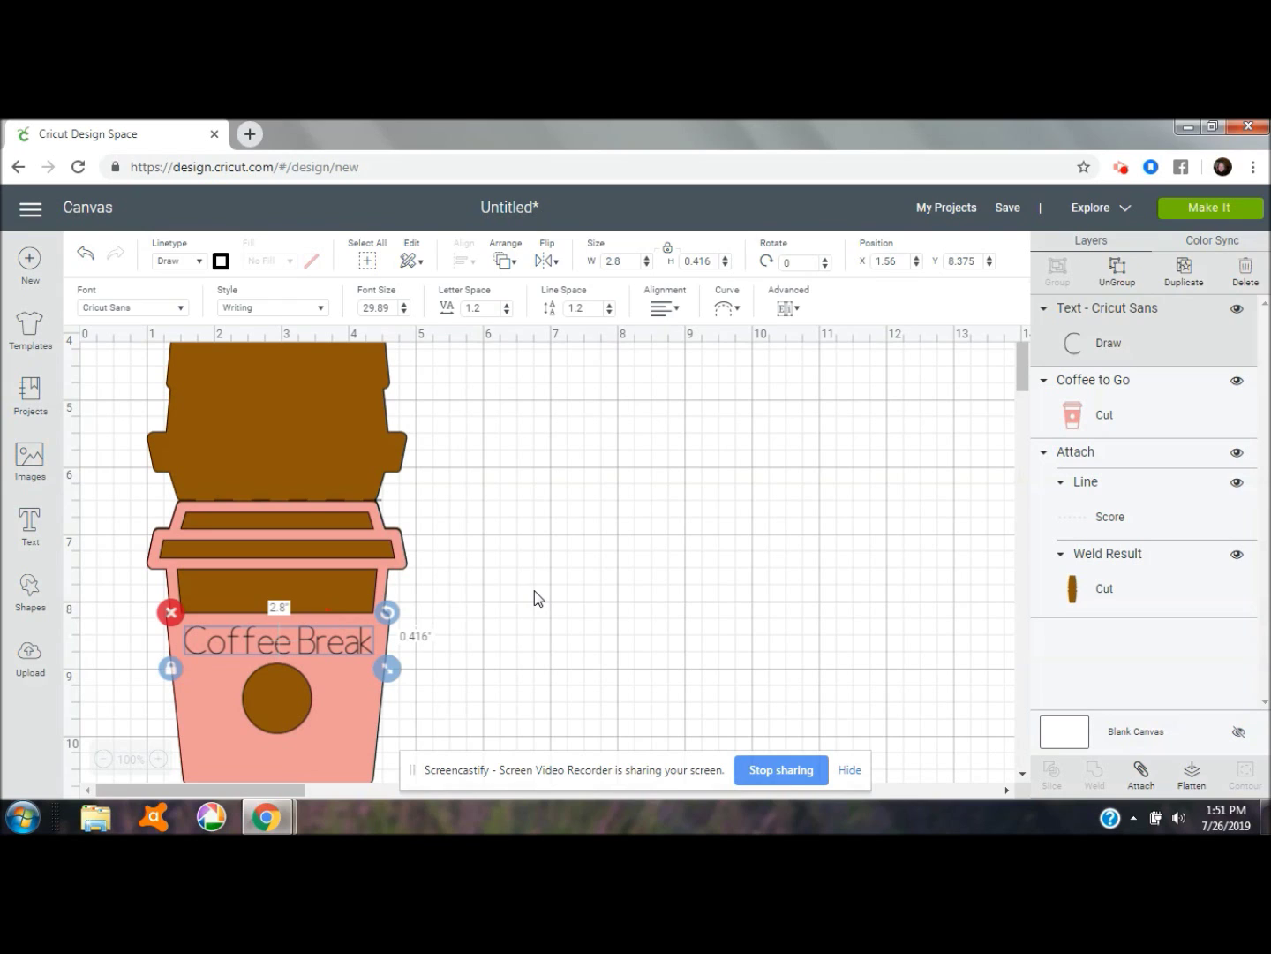
pyautogui.click(534, 596)
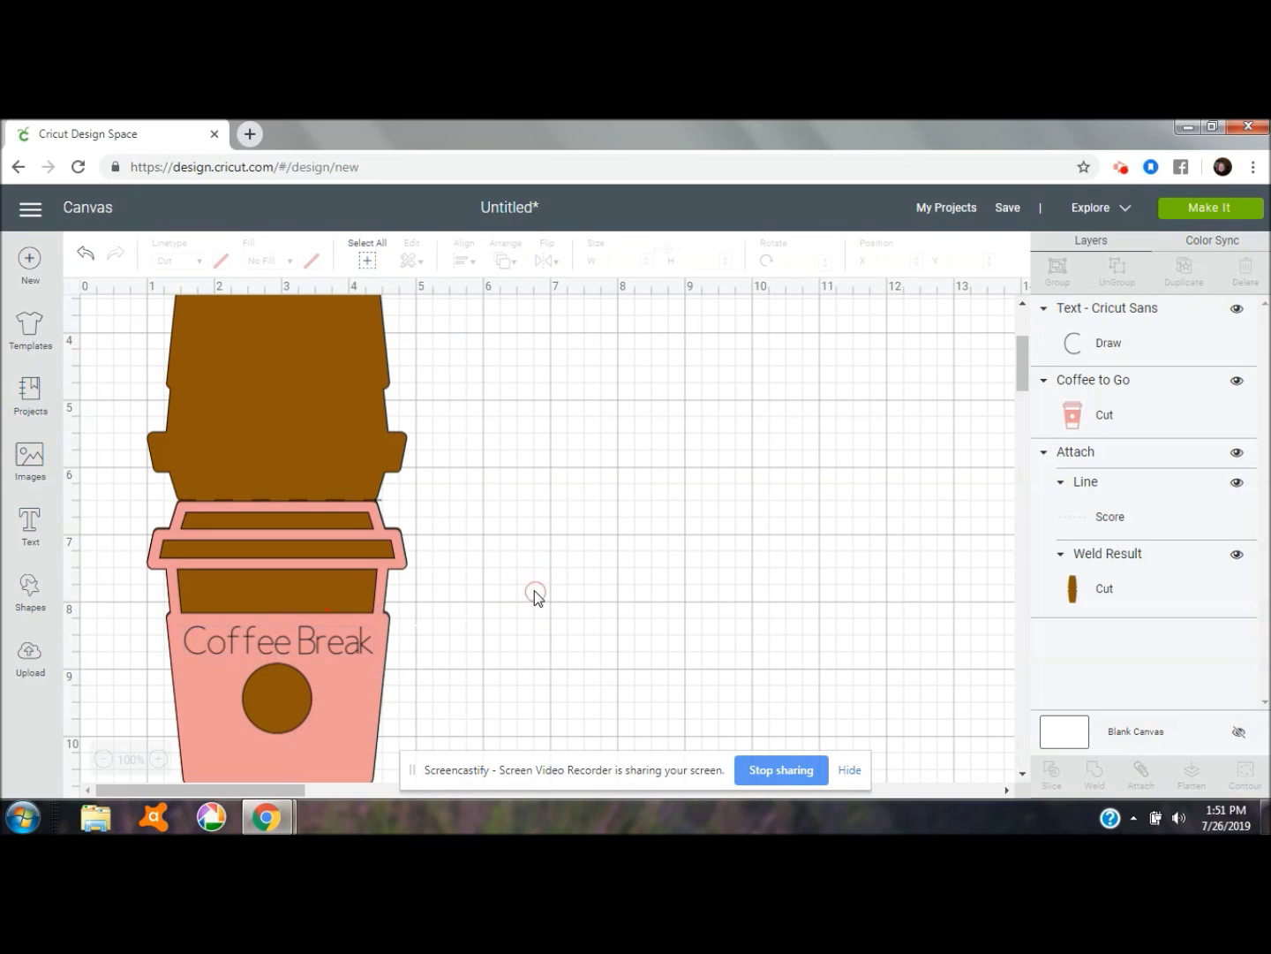
# - Add the text "Thank You", about 2.41 inches wide, below the cup's circle at about X 1.73, Y 10.17
pyautogui.click(30, 521)
pyautogui.write('Thank You')
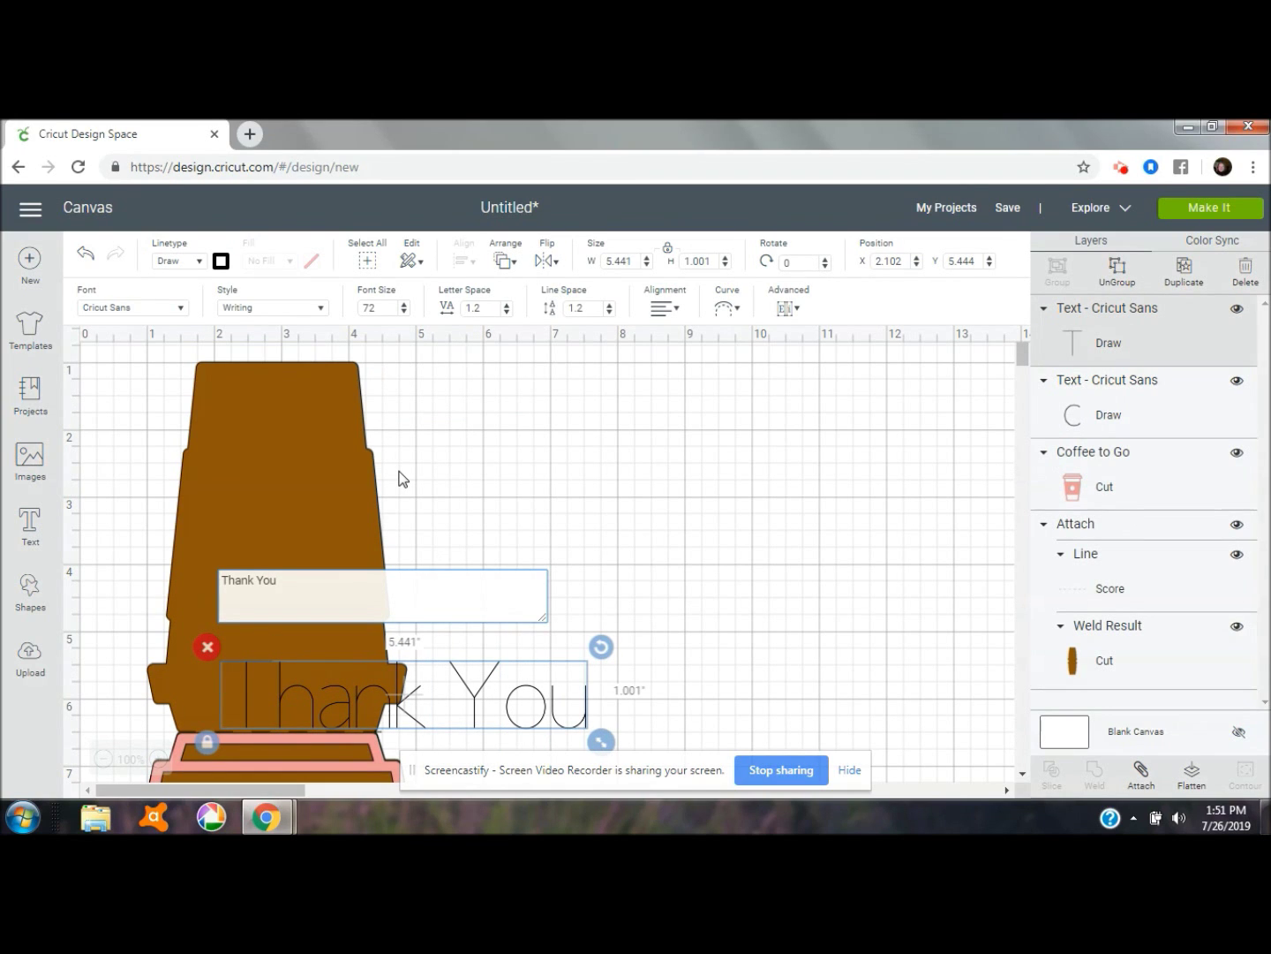
pyautogui.moveTo(1022, 353); pyautogui.dragTo(1024, 394)
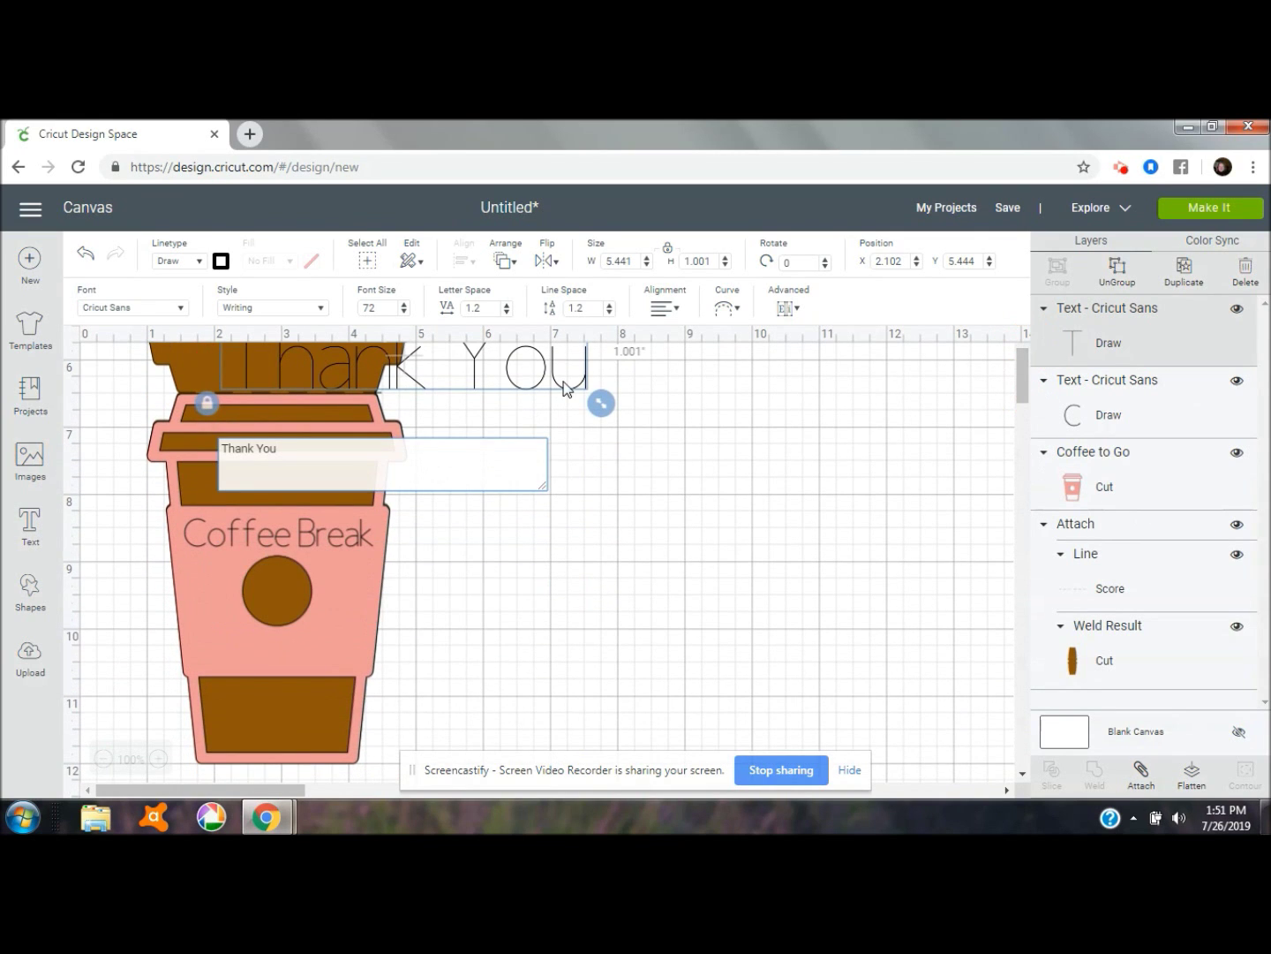
pyautogui.moveTo(477, 355); pyautogui.dragTo(440, 641)
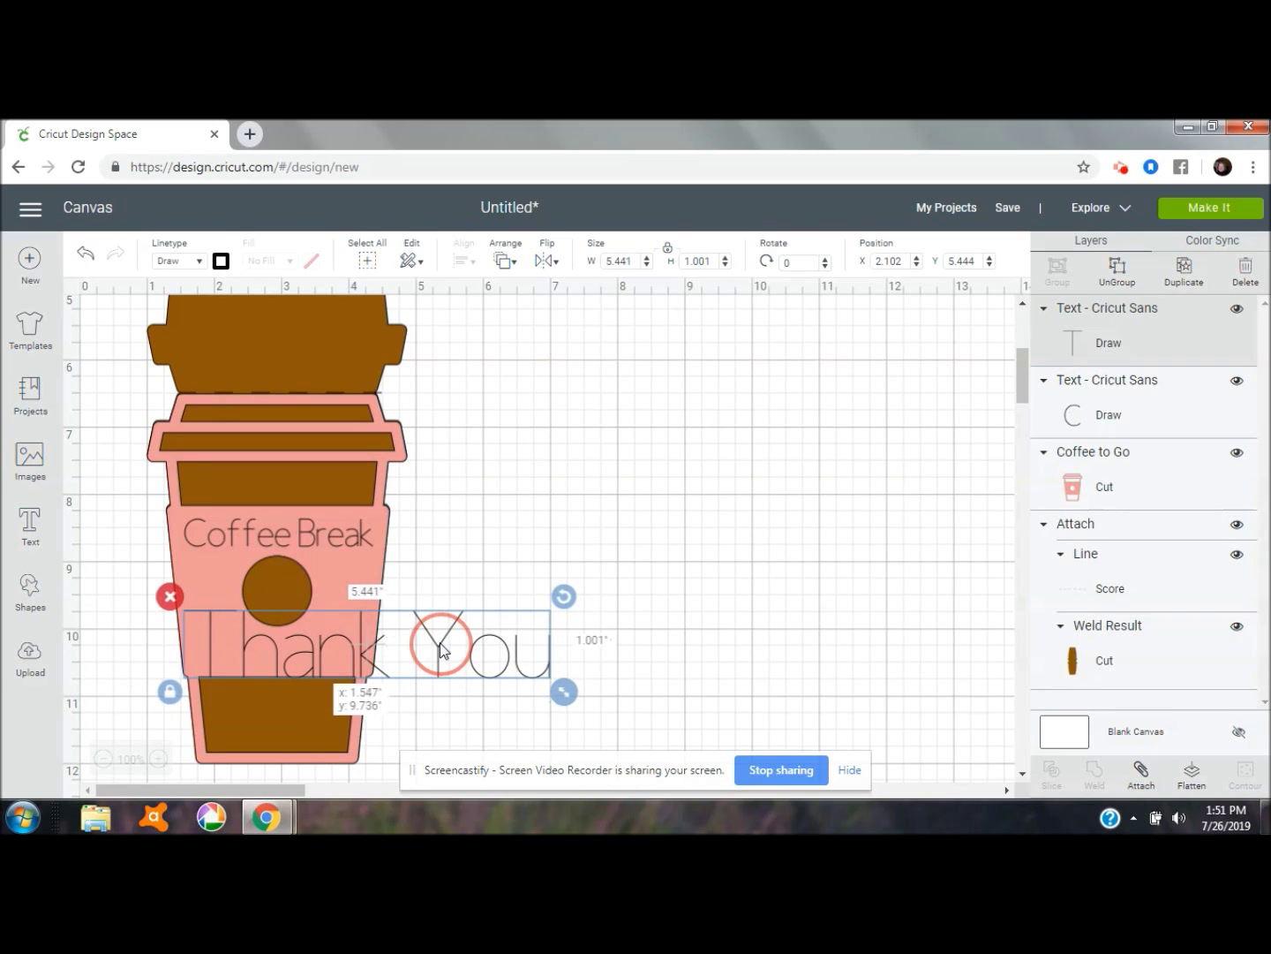
pyautogui.moveTo(566, 693); pyautogui.dragTo(329, 660)
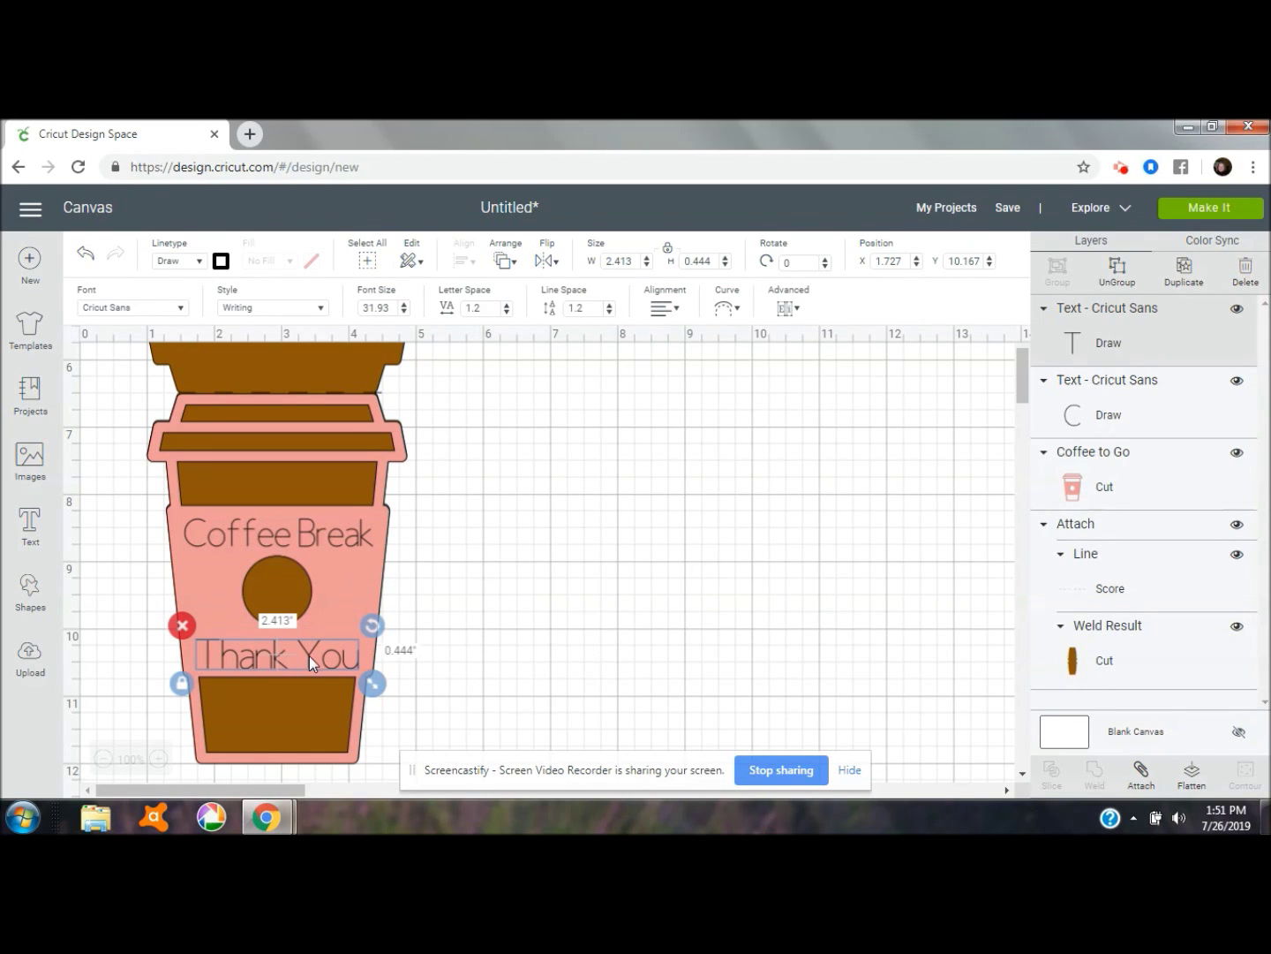
# - Center both text lines horizontally with the pink cup overlay
pyautogui.keyDown('shift'); pyautogui.click(338, 540); pyautogui.keyUp('shift')
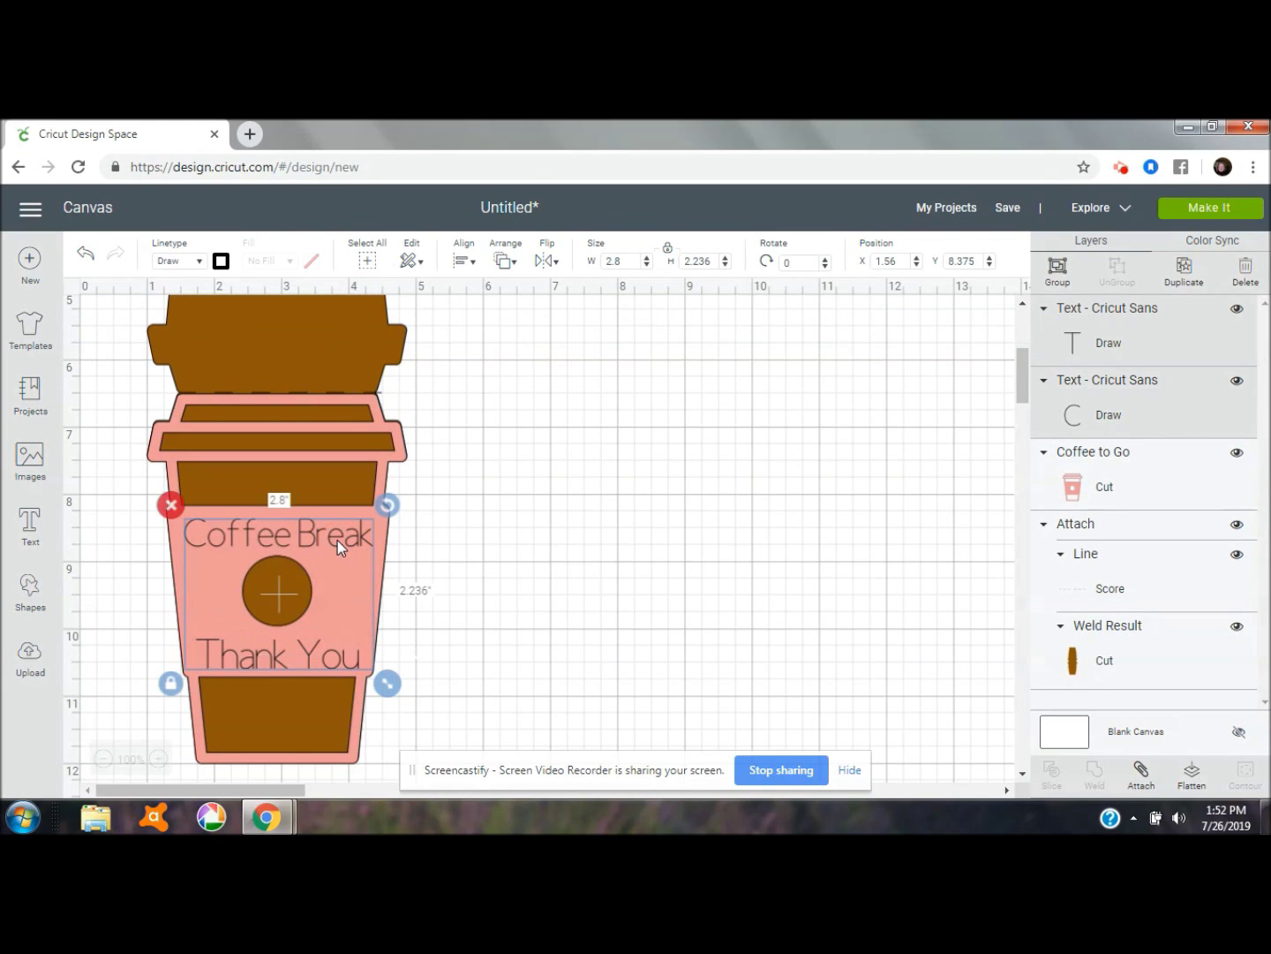
pyautogui.keyDown('shift'); pyautogui.click(378, 469); pyautogui.keyUp('shift')
pyautogui.click(469, 261)
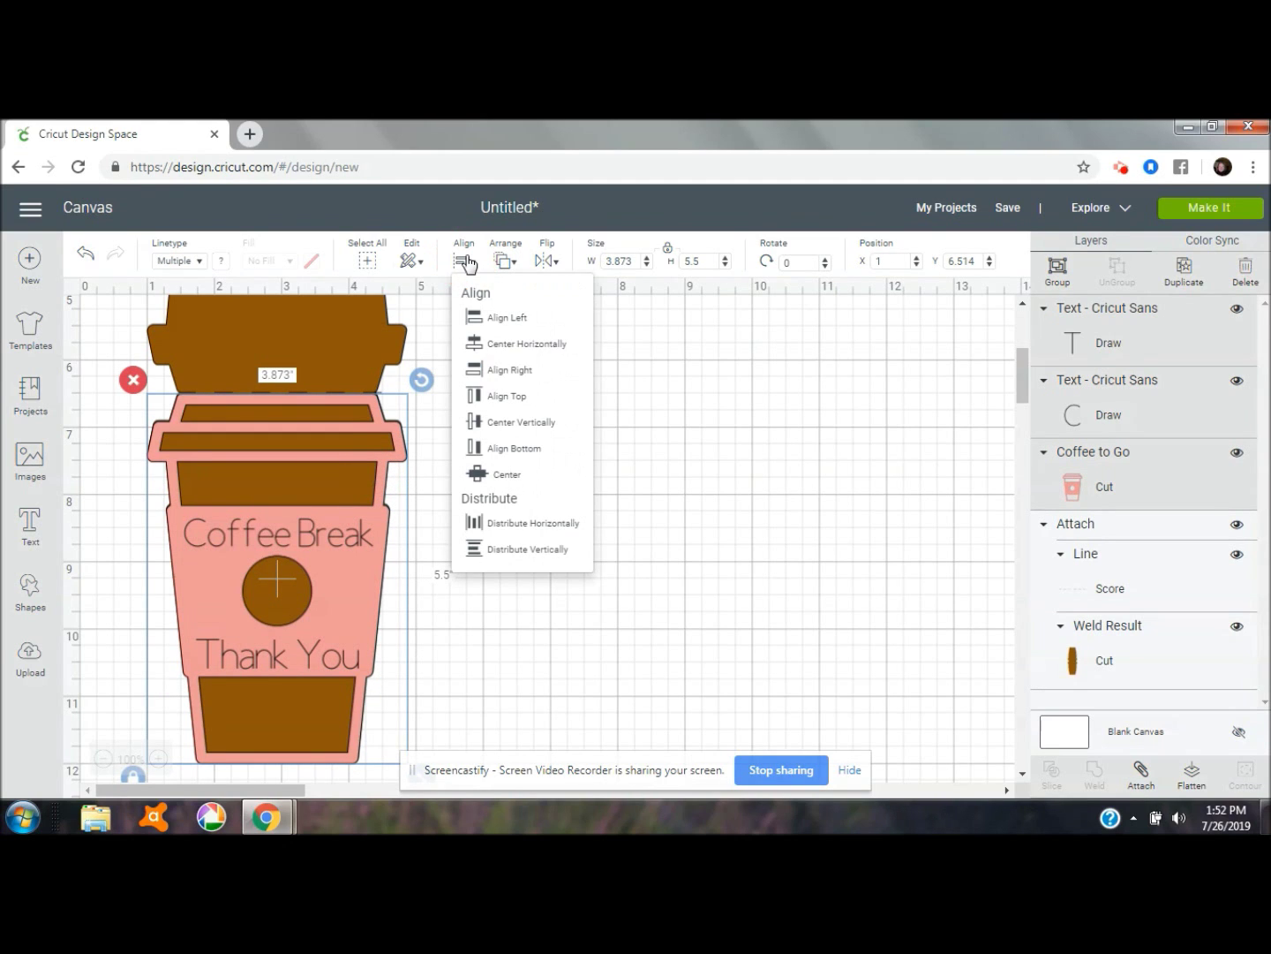
pyautogui.click(549, 346)
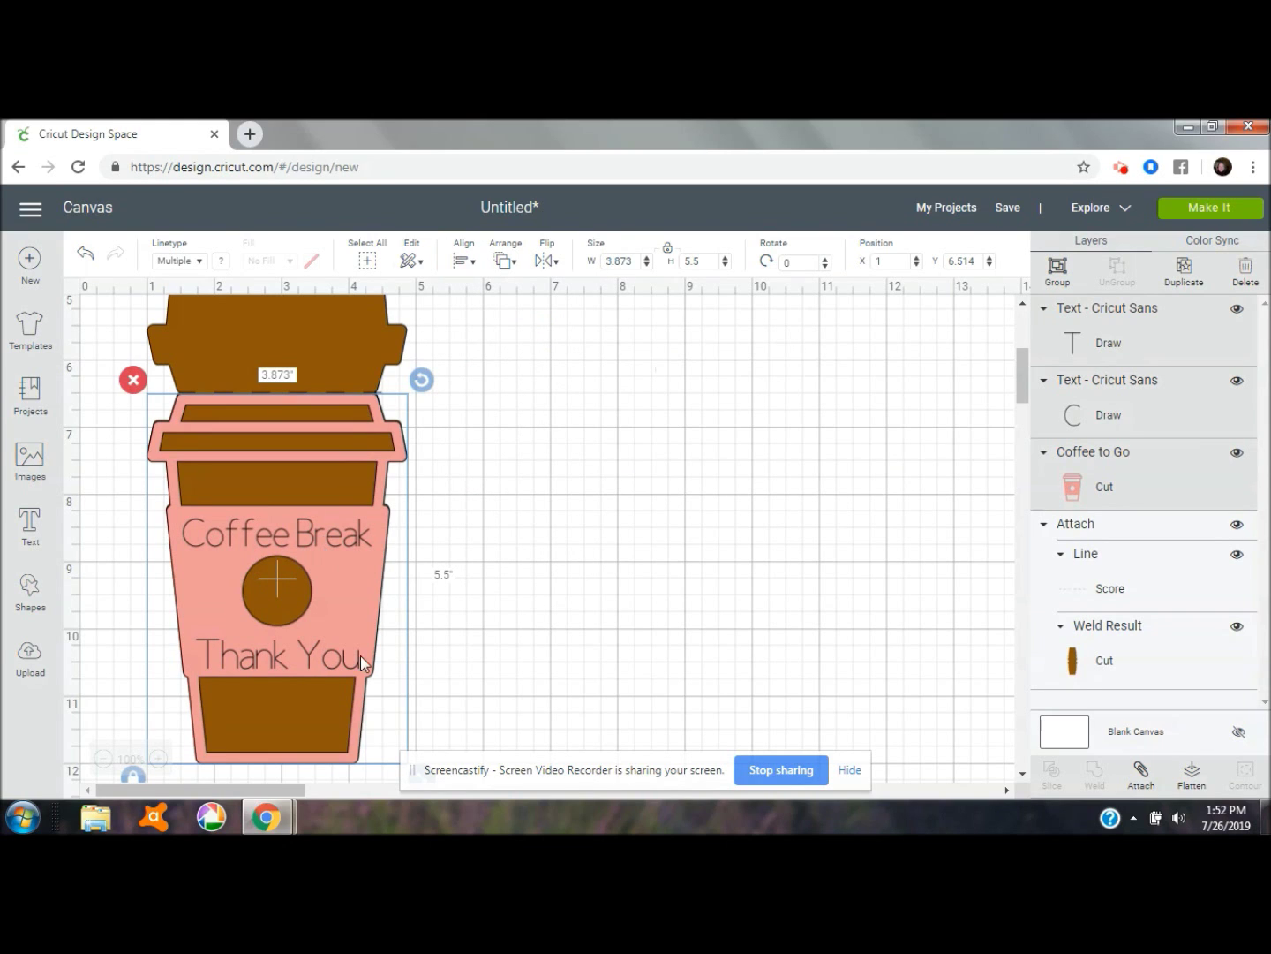
# - Try attaching both text lines to the pink cup overlay, and detach them again
pyautogui.click(1141, 775)
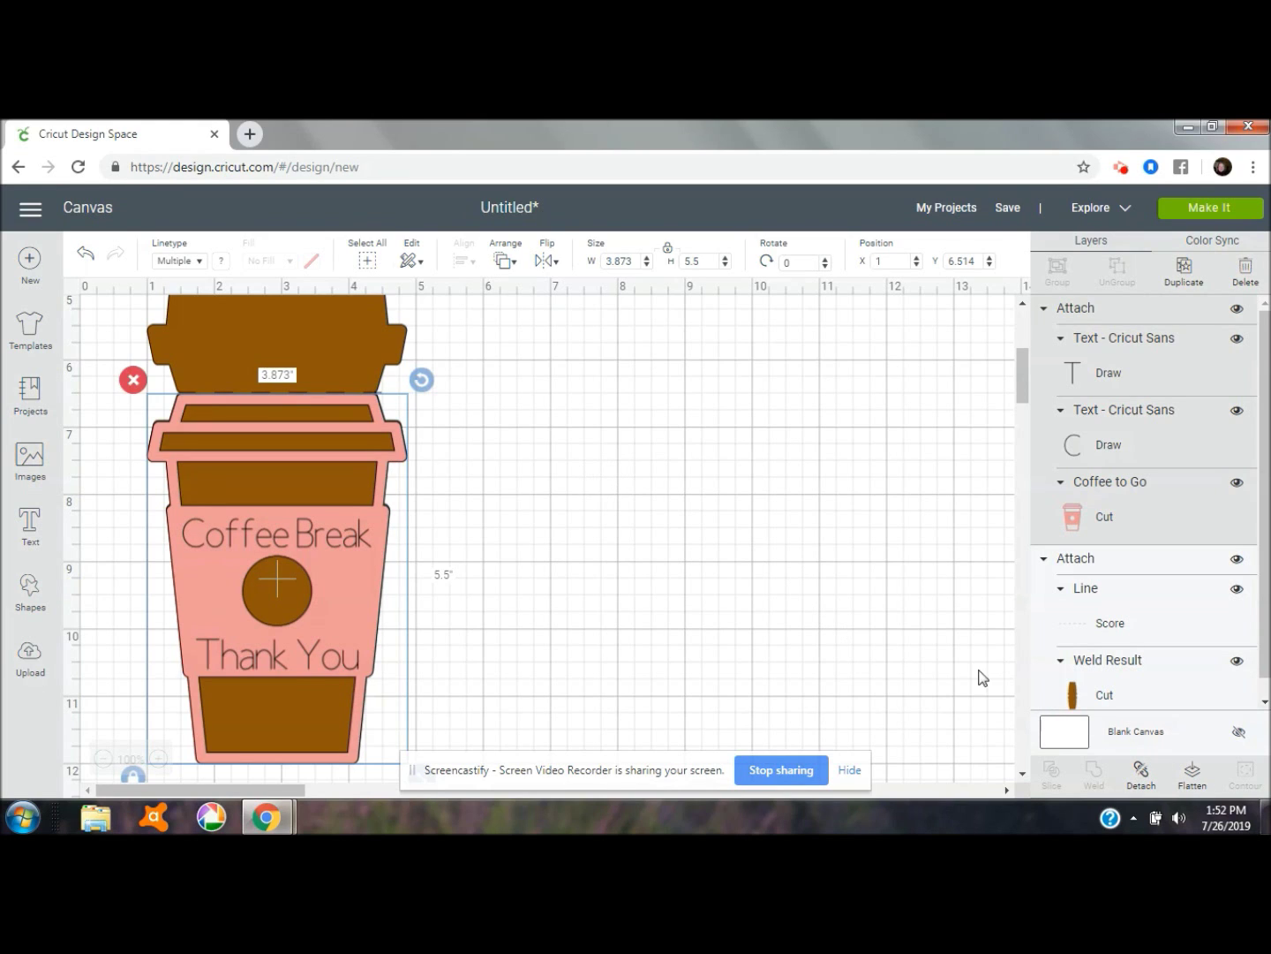
pyautogui.click(1137, 773)
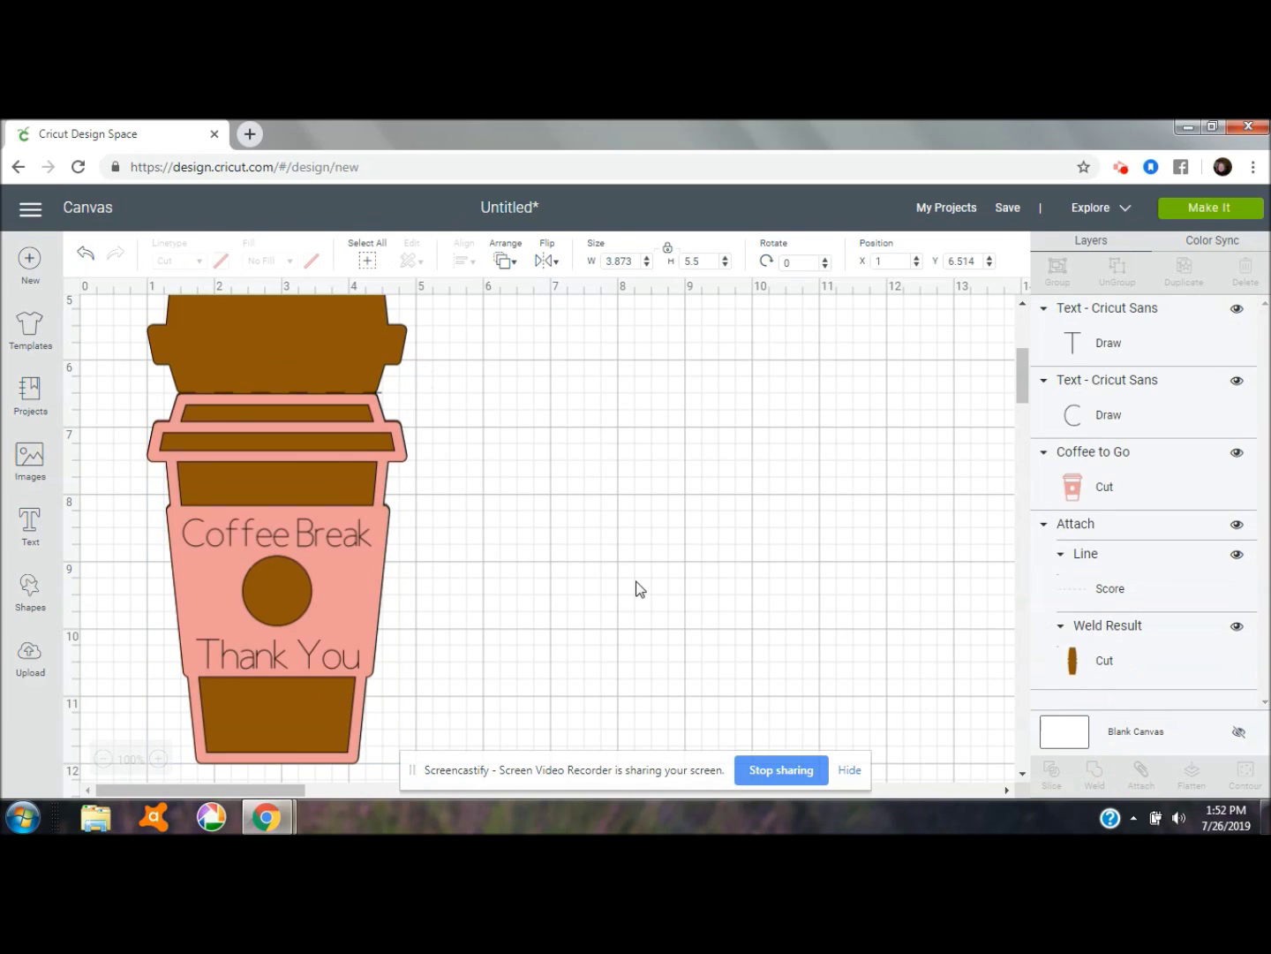
# - Duplicate the pink cup overlay and move the copy to empty canvas space at about X 7.86, Y 6.14
pyautogui.click(354, 581)
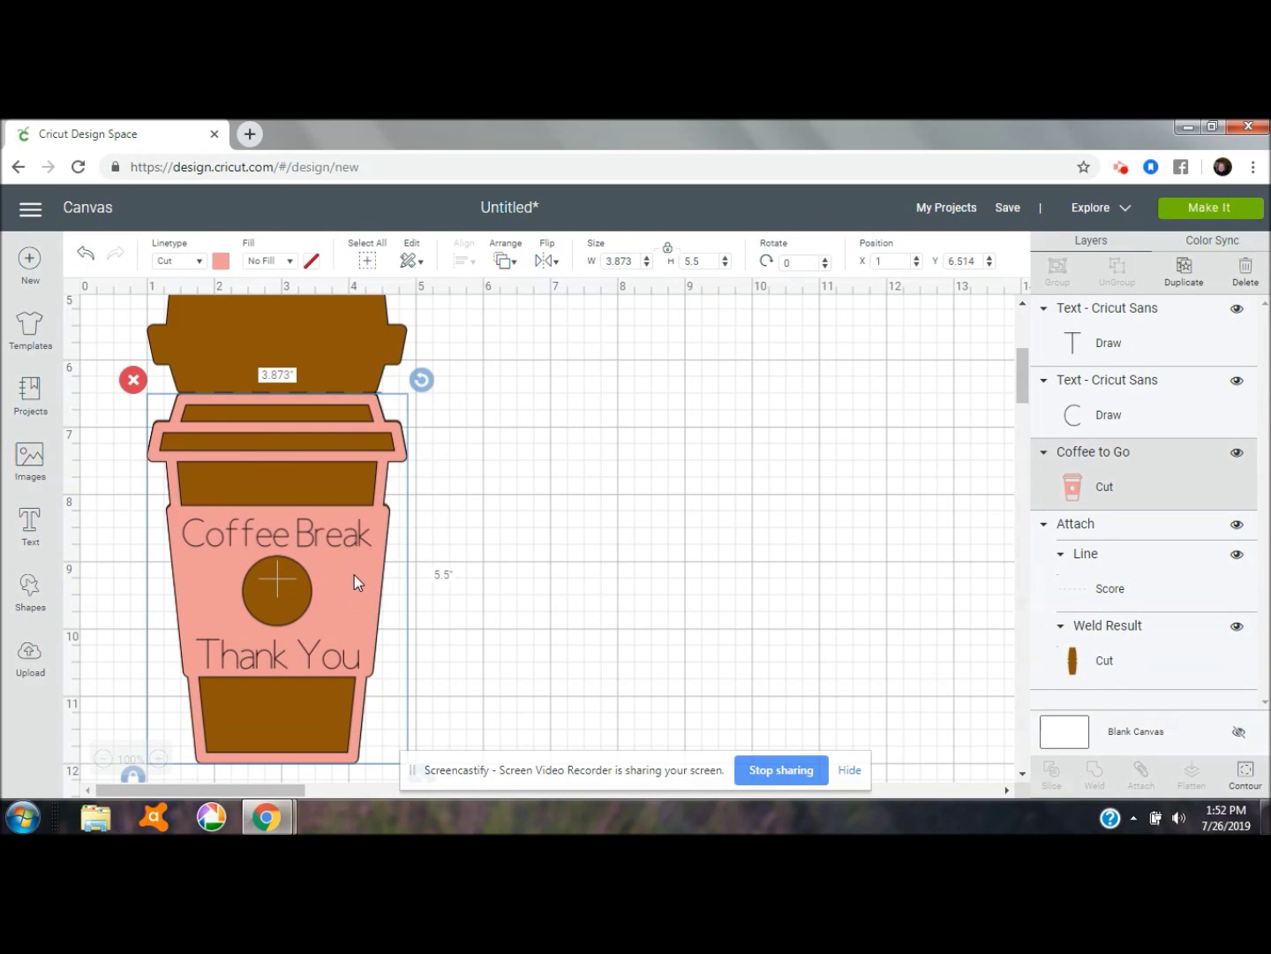
pyautogui.click(1190, 275)
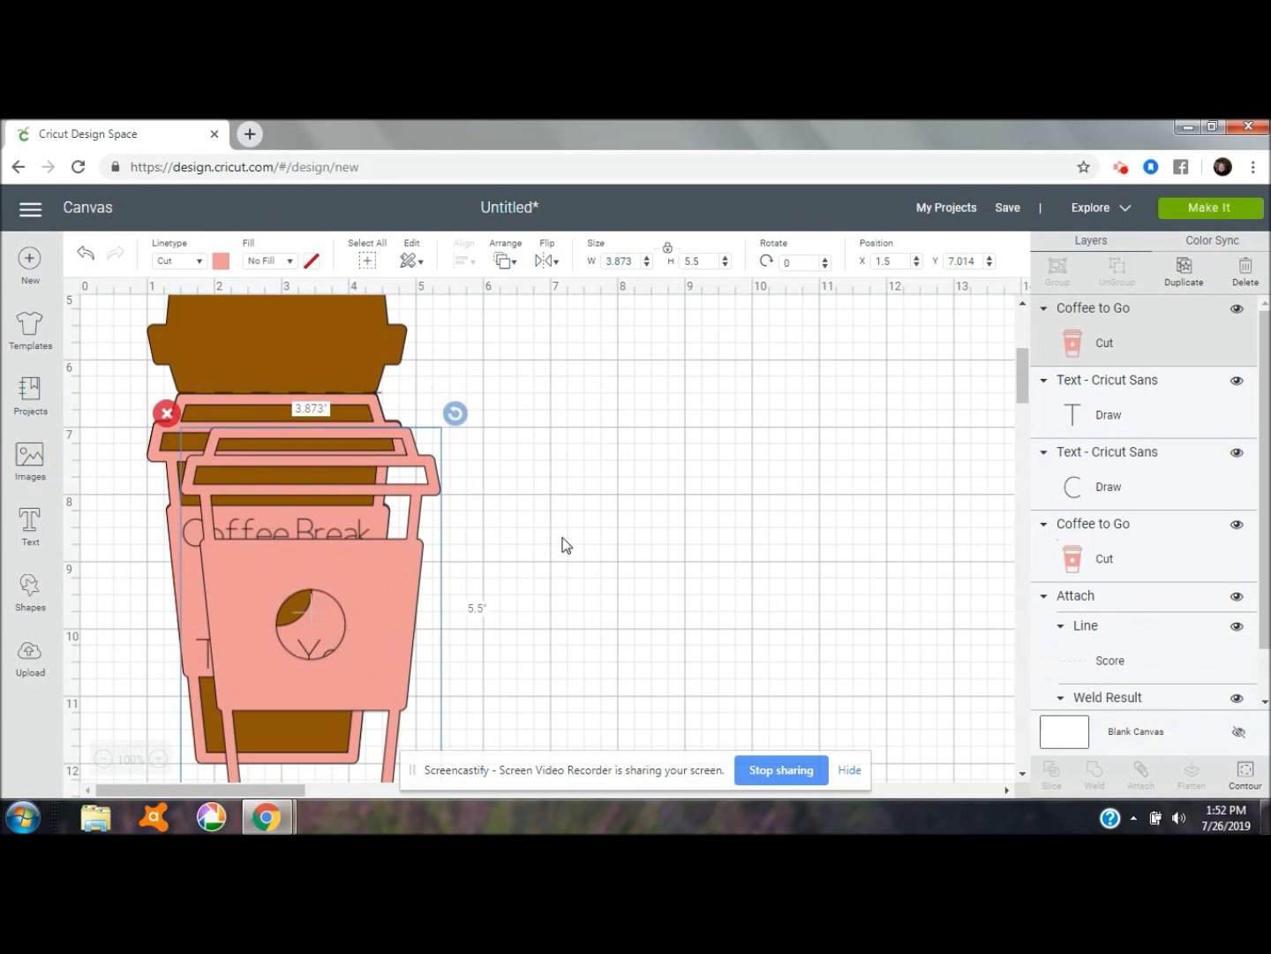
pyautogui.moveTo(353, 624); pyautogui.dragTo(798, 557)
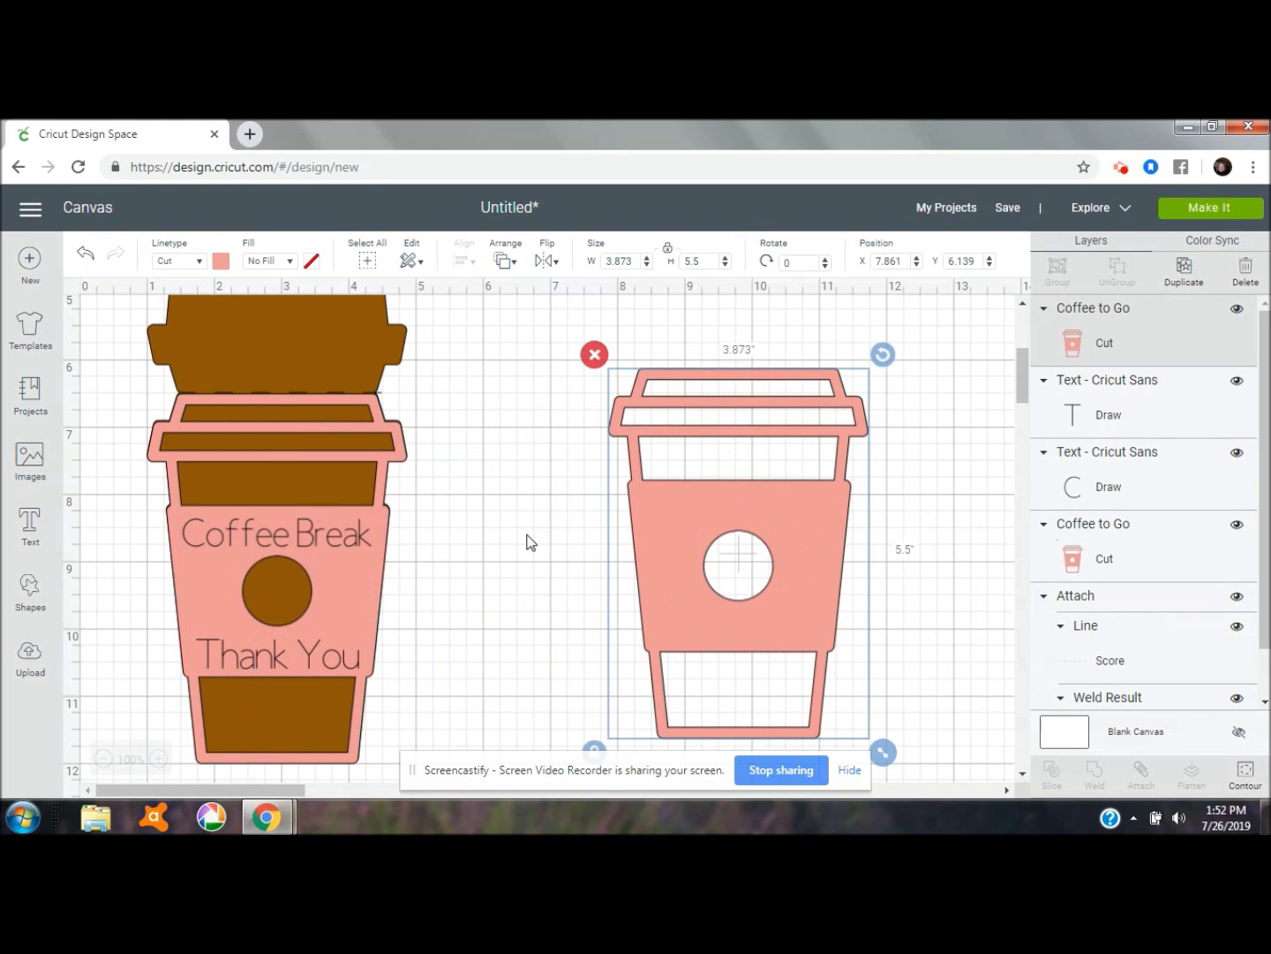
# - Attach the "Coffee Break" and "Thank You" text lines to the original pink cup overlay
pyautogui.click(362, 528)
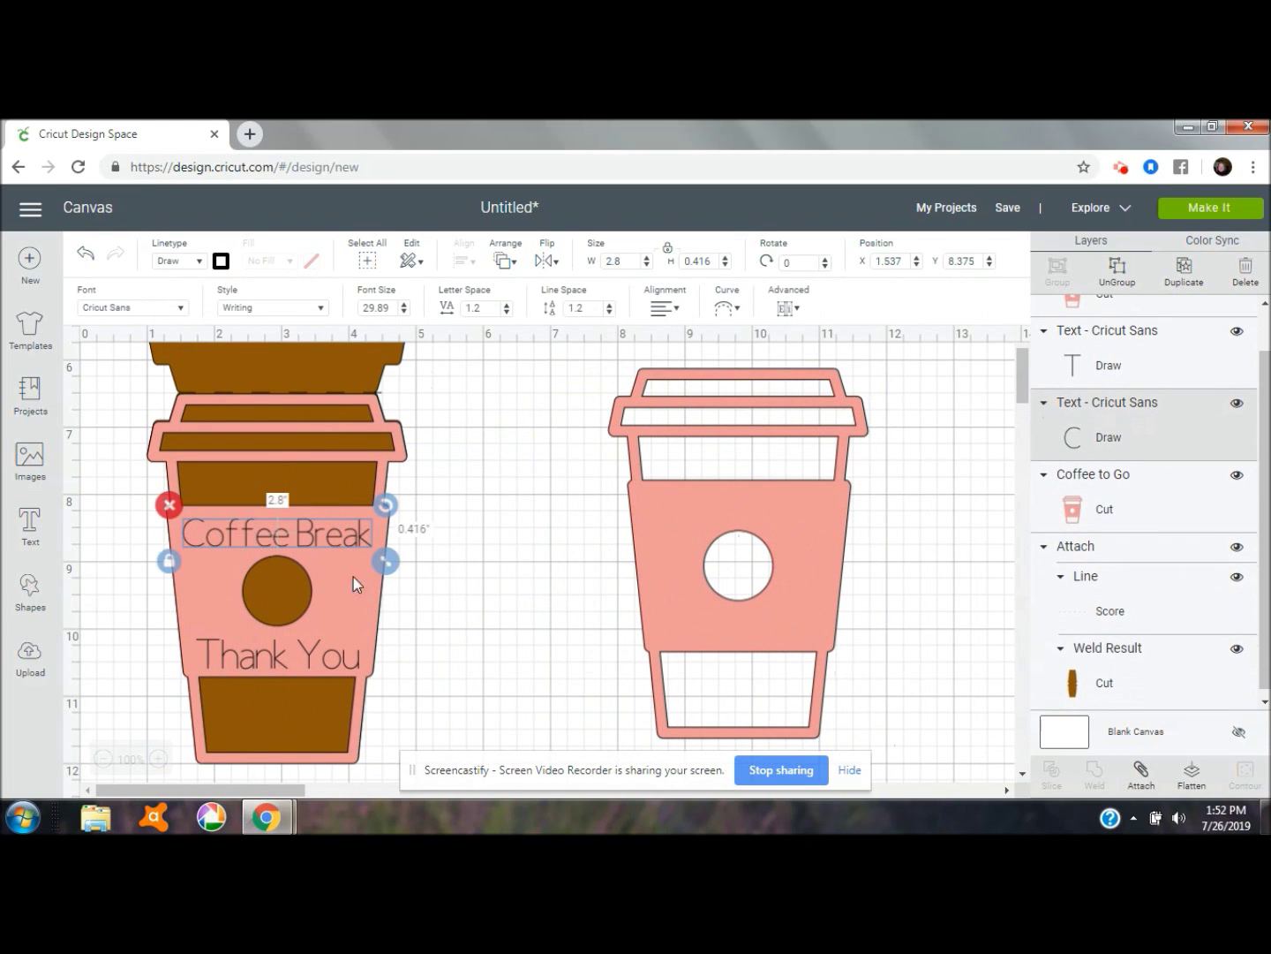
pyautogui.click(341, 652)
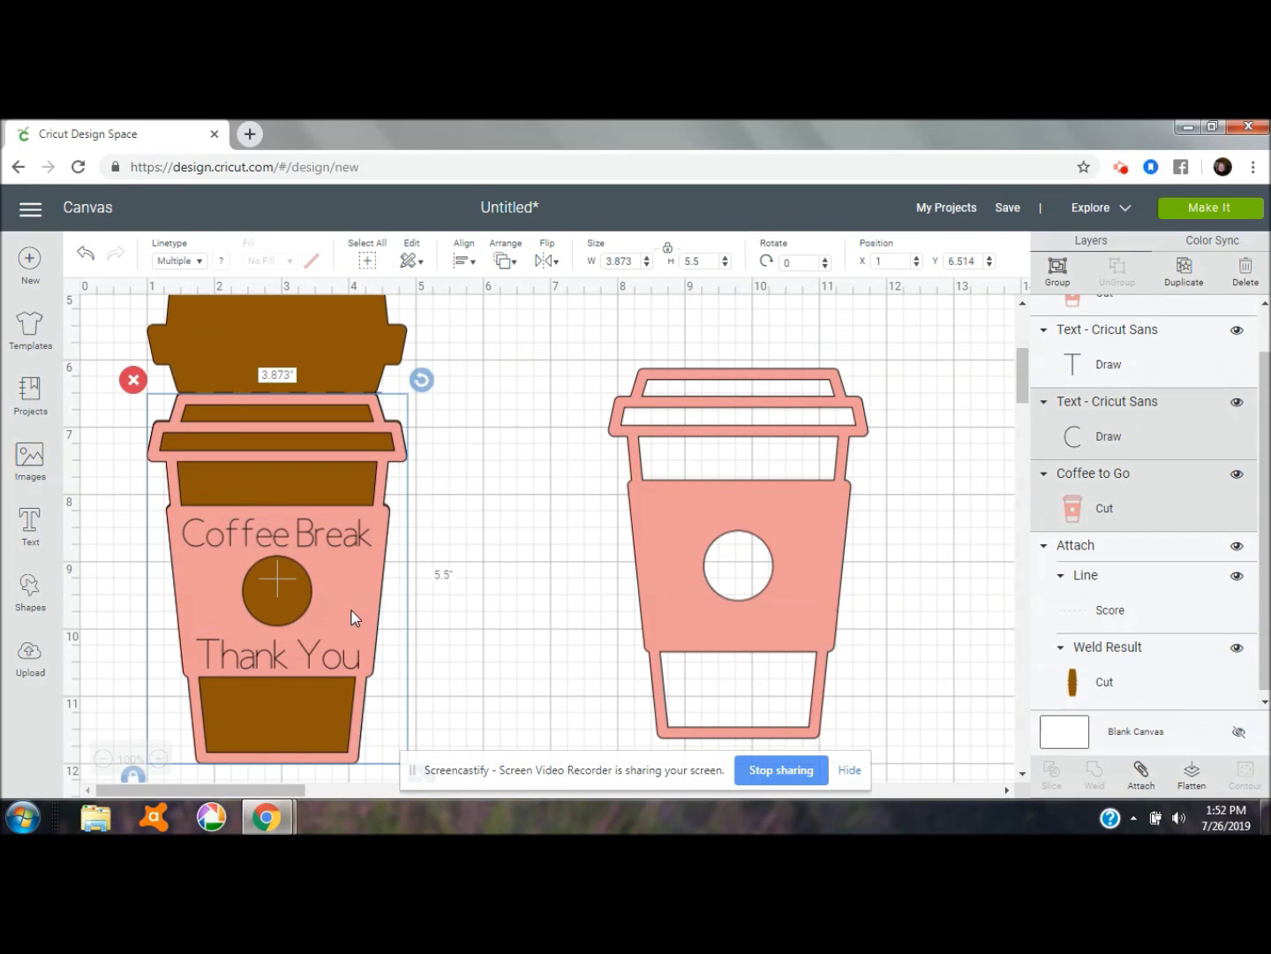
pyautogui.click(329, 655)
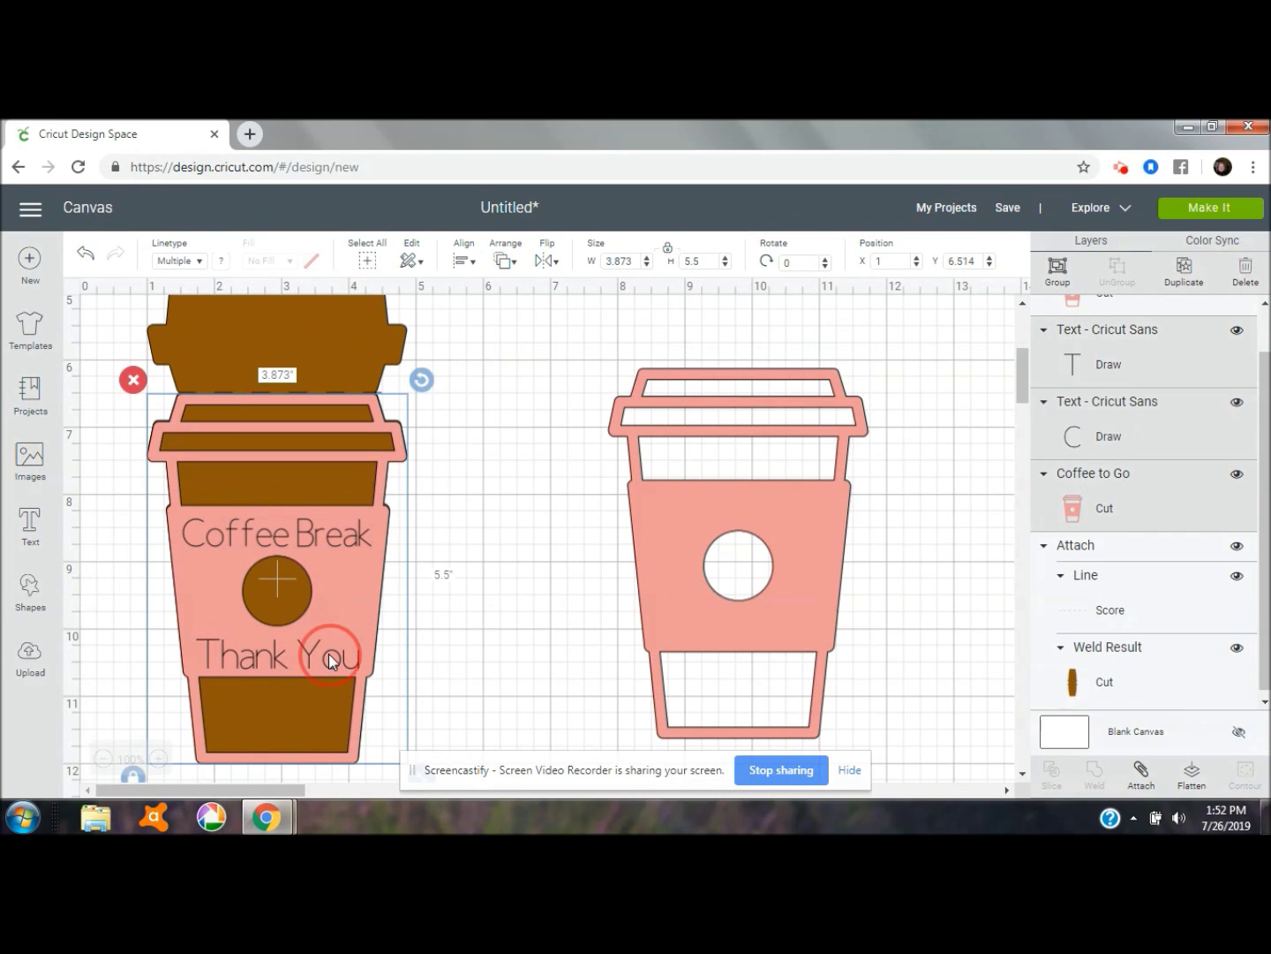
pyautogui.click(1140, 774)
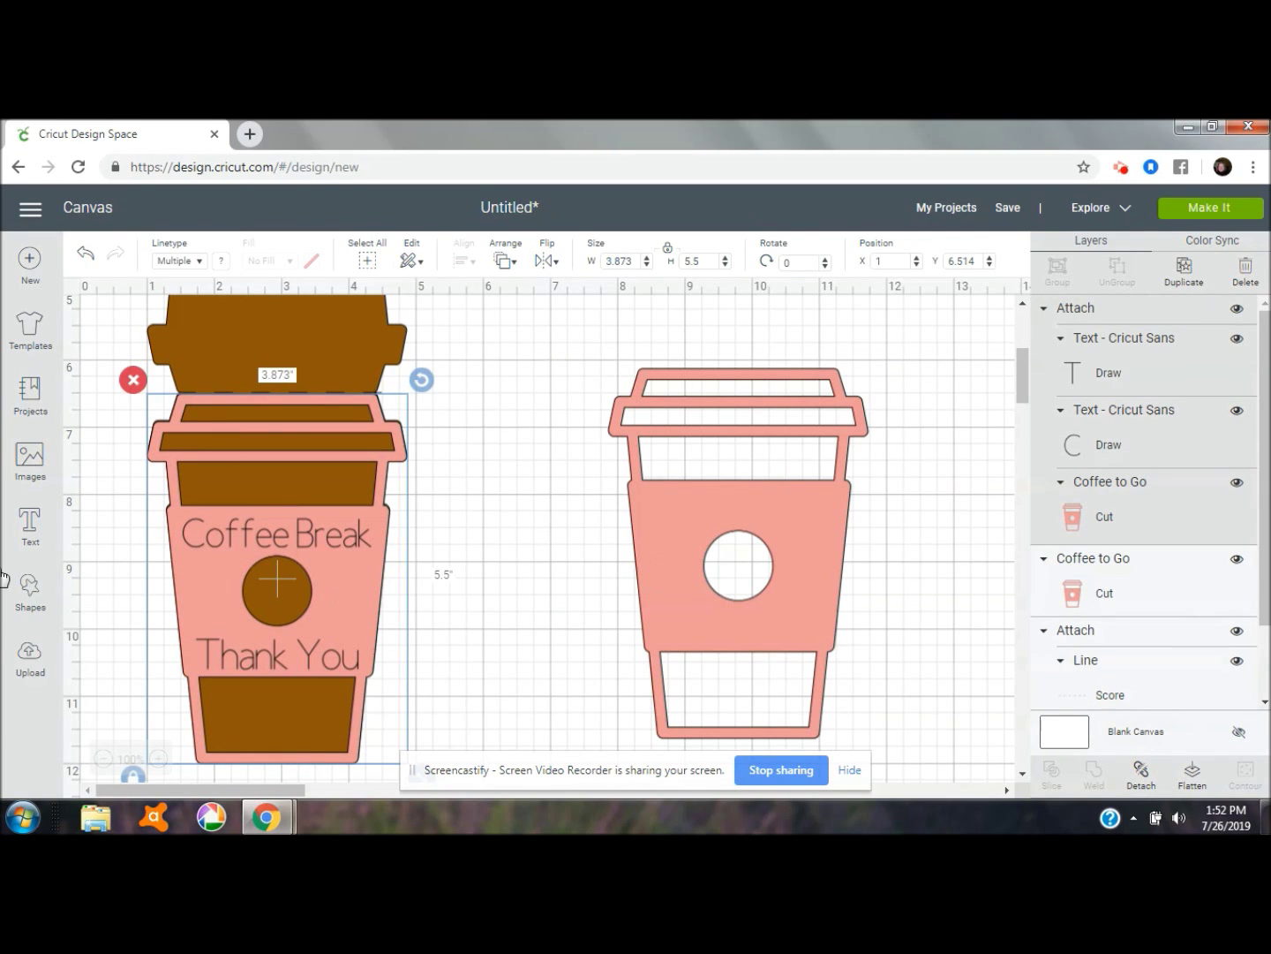
# - Add a square over the cup copy's sleeve at about X 7.22, Y 7.79 and stretch it unproportionally to about 5.21 by 2.58 inches
pyautogui.click(30, 584)
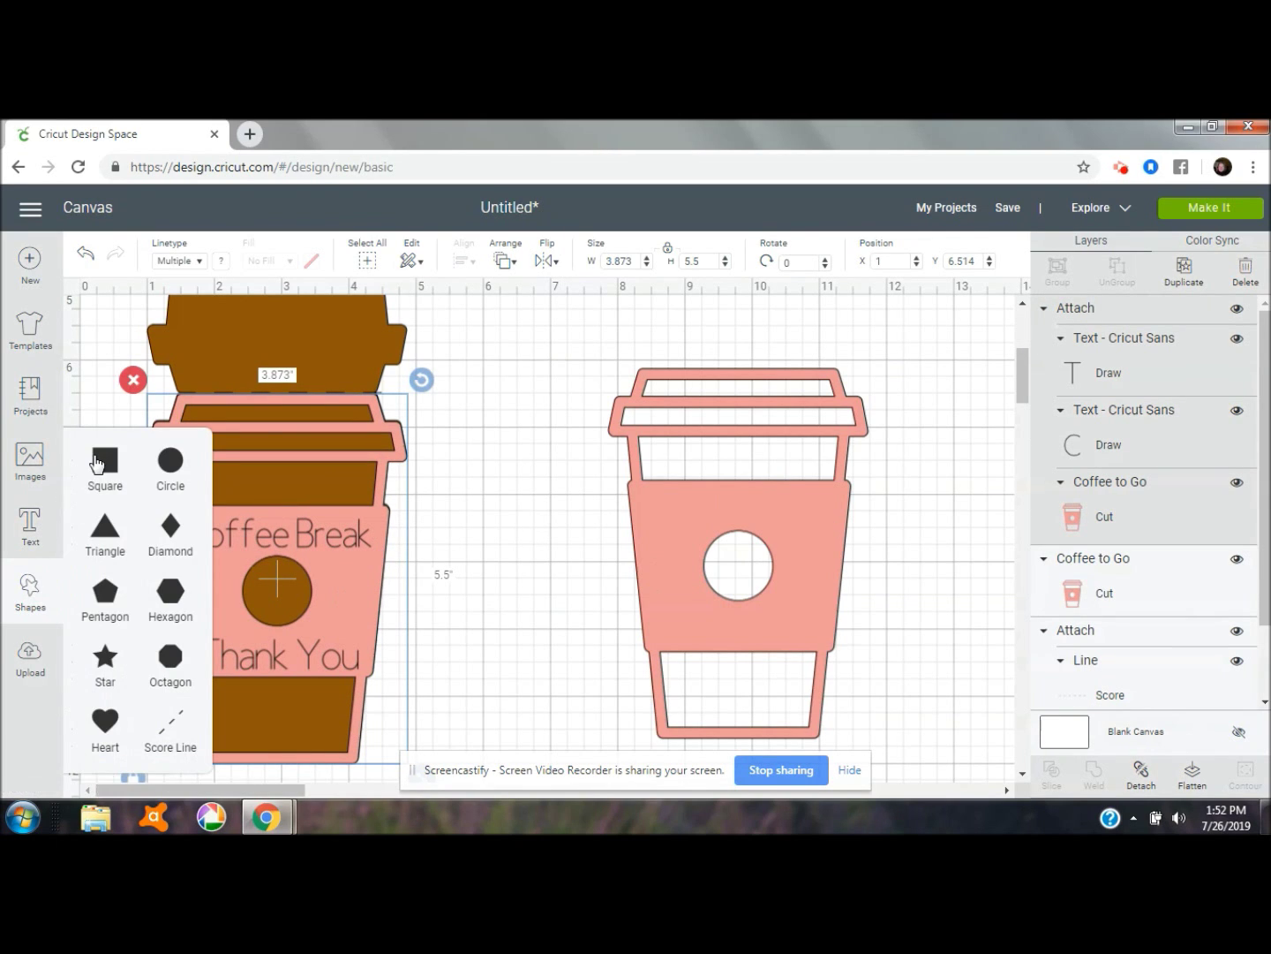
pyautogui.click(103, 464)
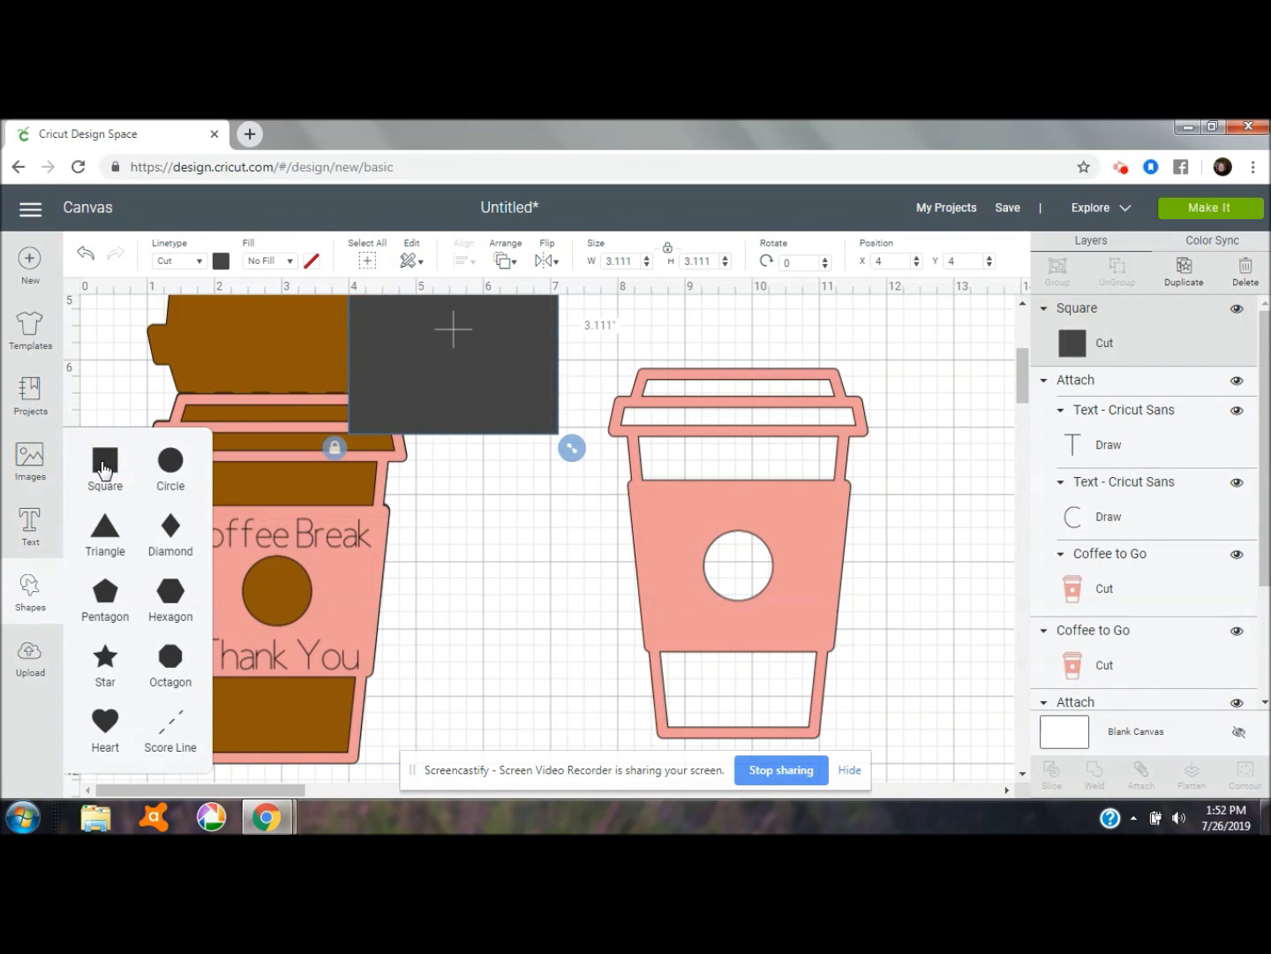
pyautogui.click(501, 365)
pyautogui.moveTo(501, 364); pyautogui.dragTo(719, 618)
pyautogui.click(551, 703)
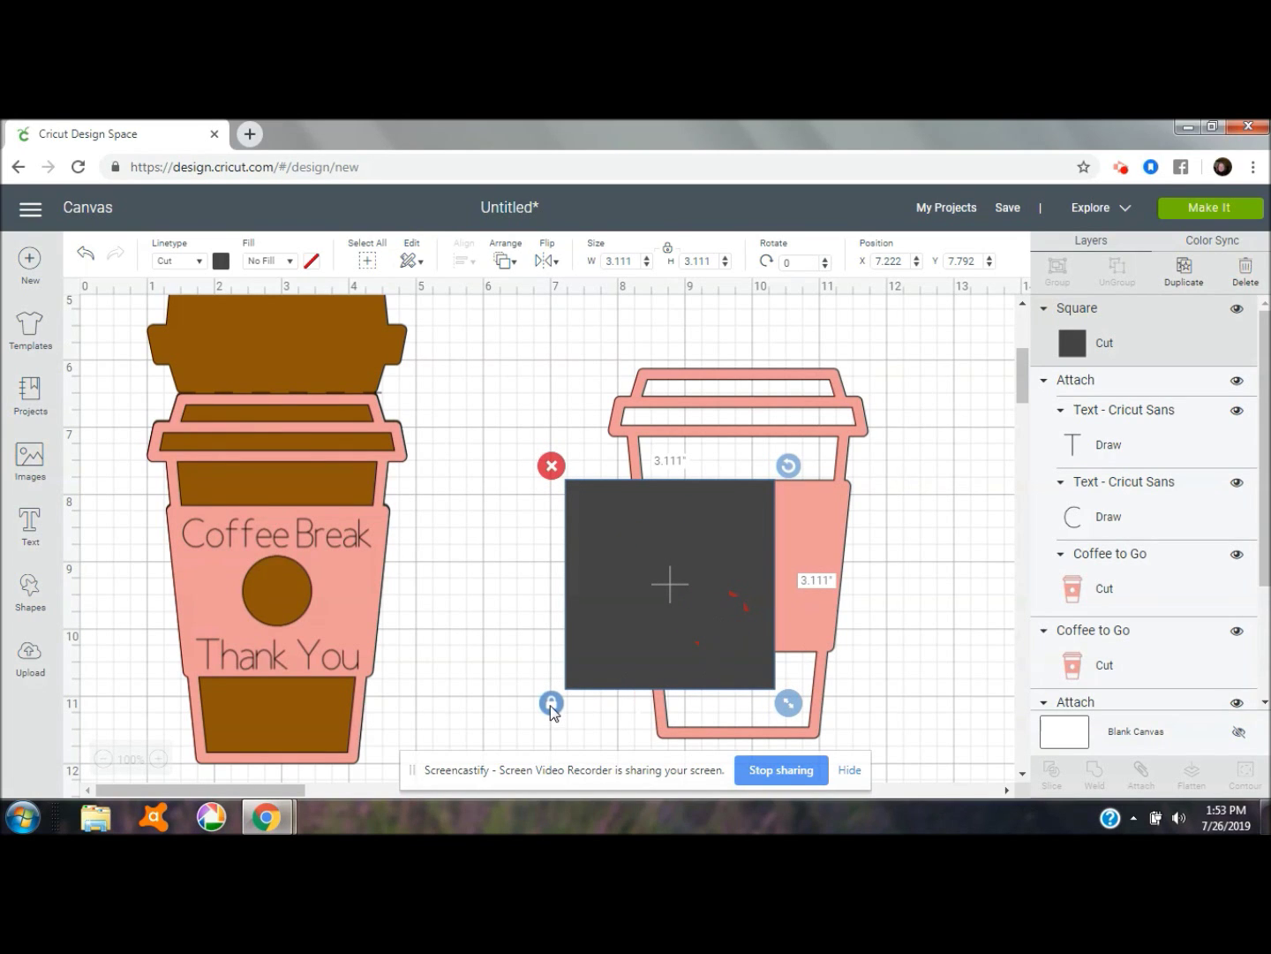
pyautogui.moveTo(787, 708); pyautogui.dragTo(927, 676)
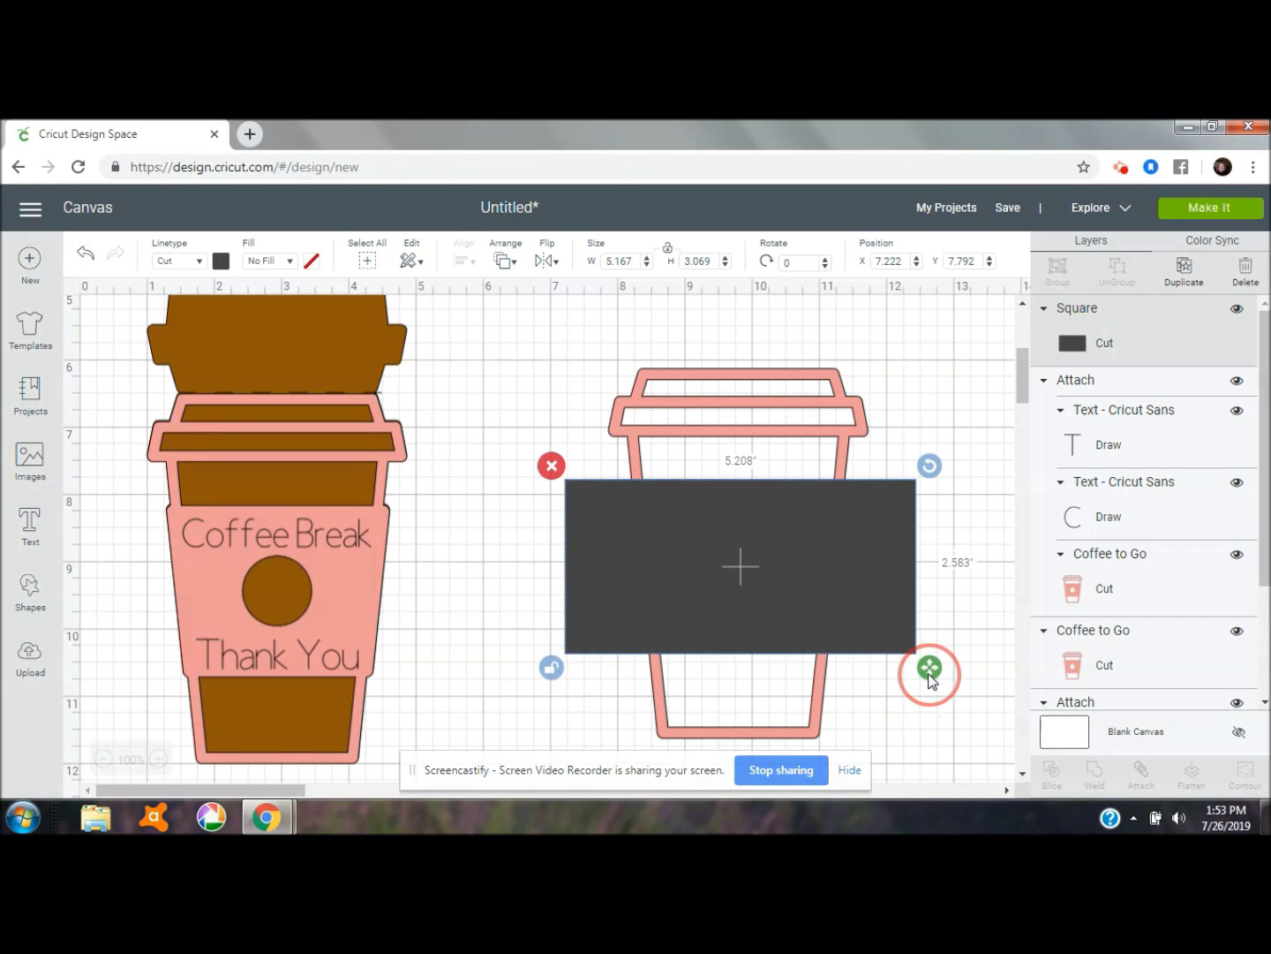
# - Slice the pink cup copy with the dark rectangle and delete both dark slice pieces
pyautogui.keyDown('shift'); pyautogui.click(853, 442); pyautogui.keyUp('shift')
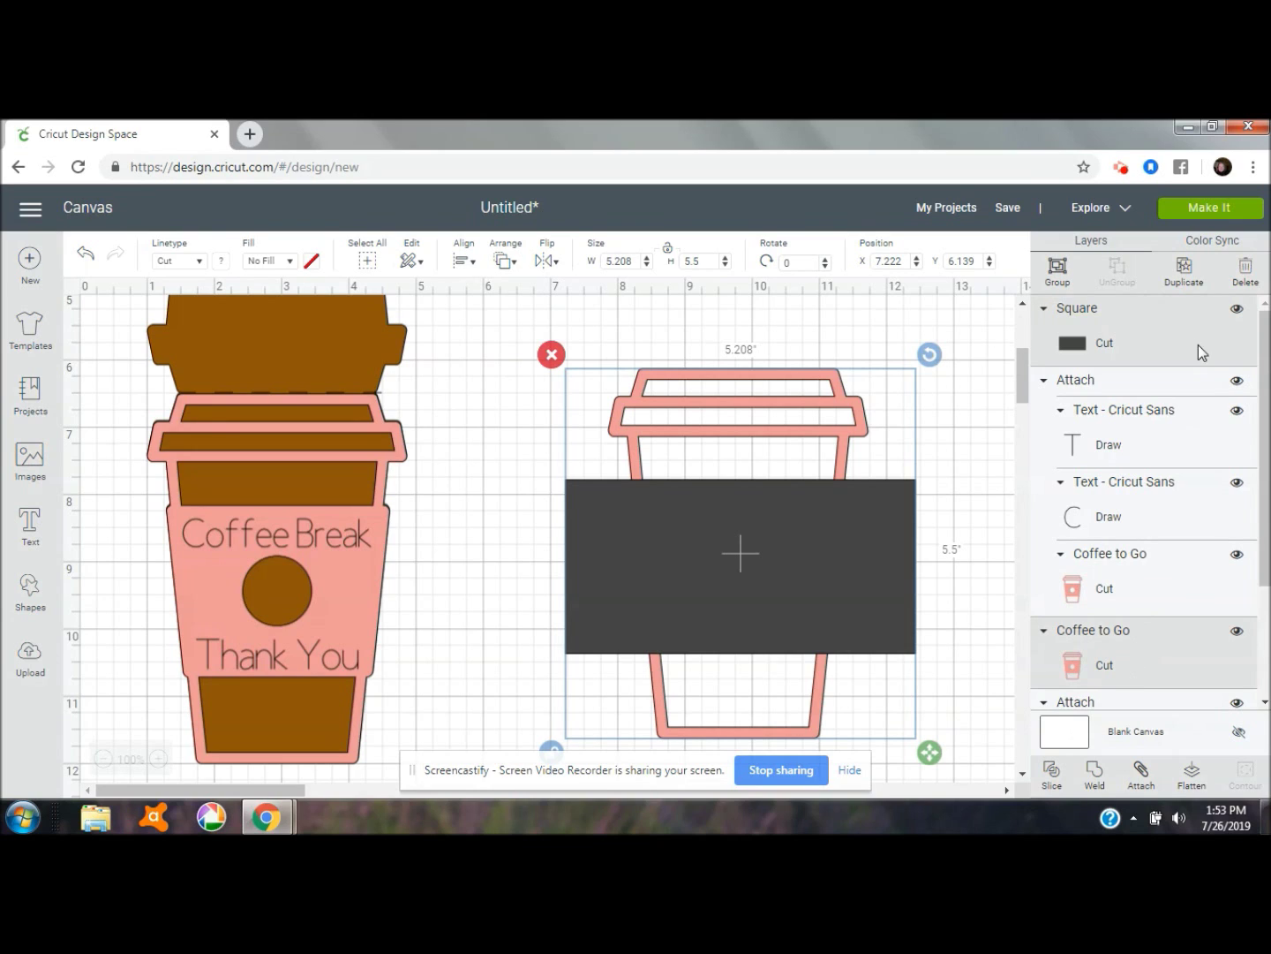
pyautogui.click(1051, 768)
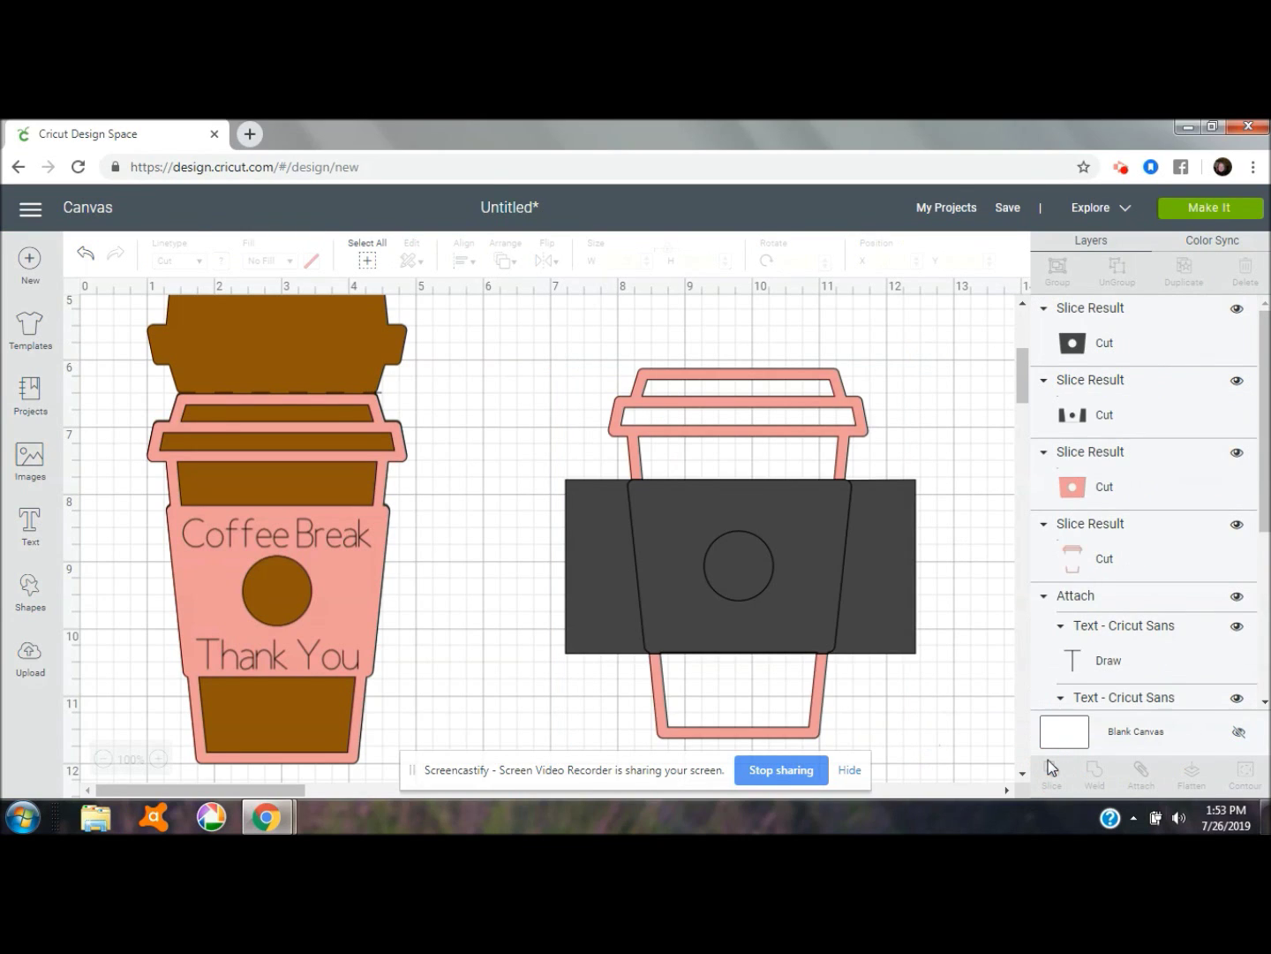
pyautogui.click(790, 565)
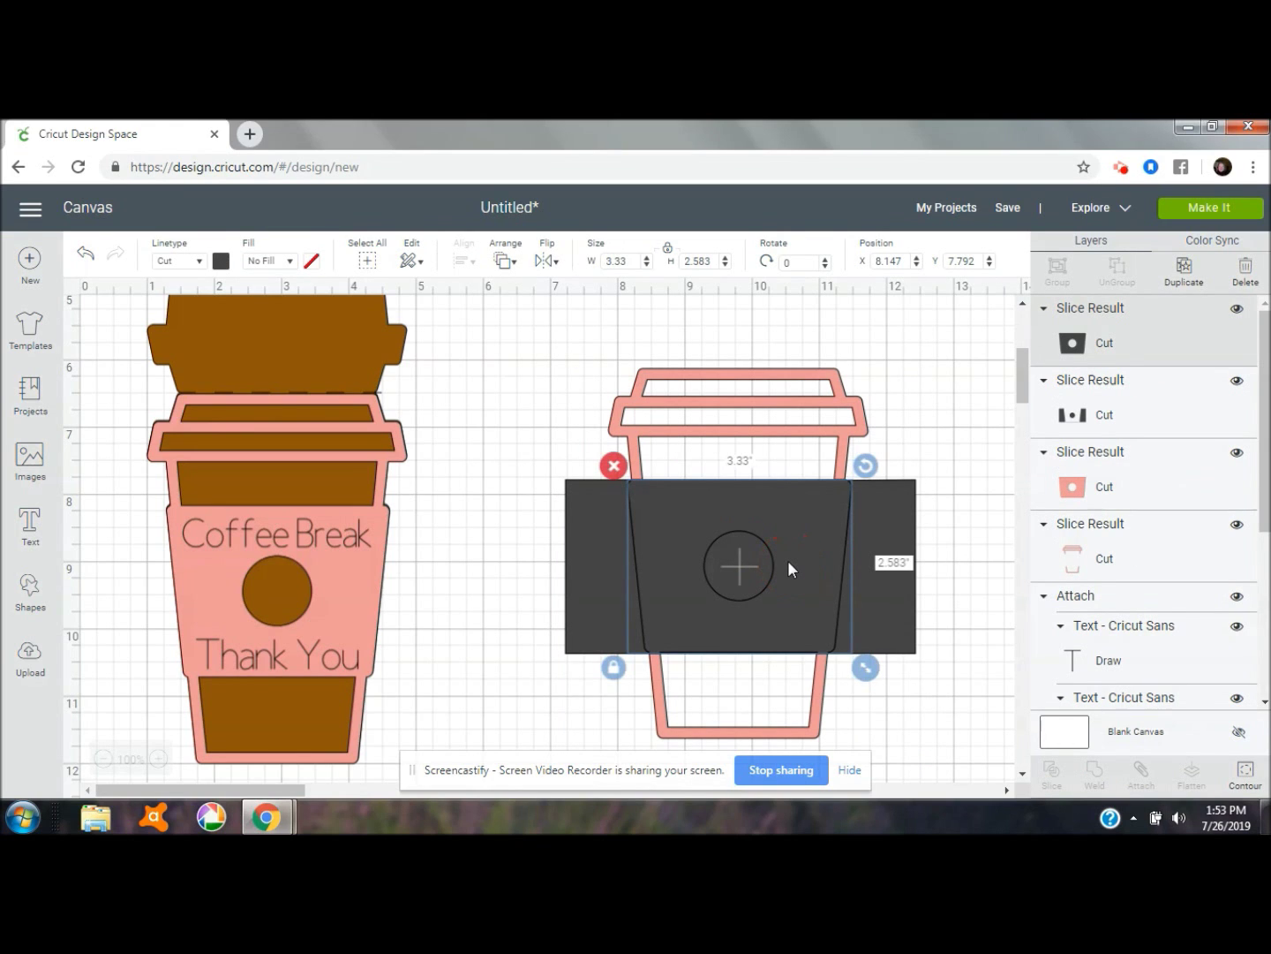
pyautogui.moveTo(790, 565); pyautogui.dragTo(505, 638)
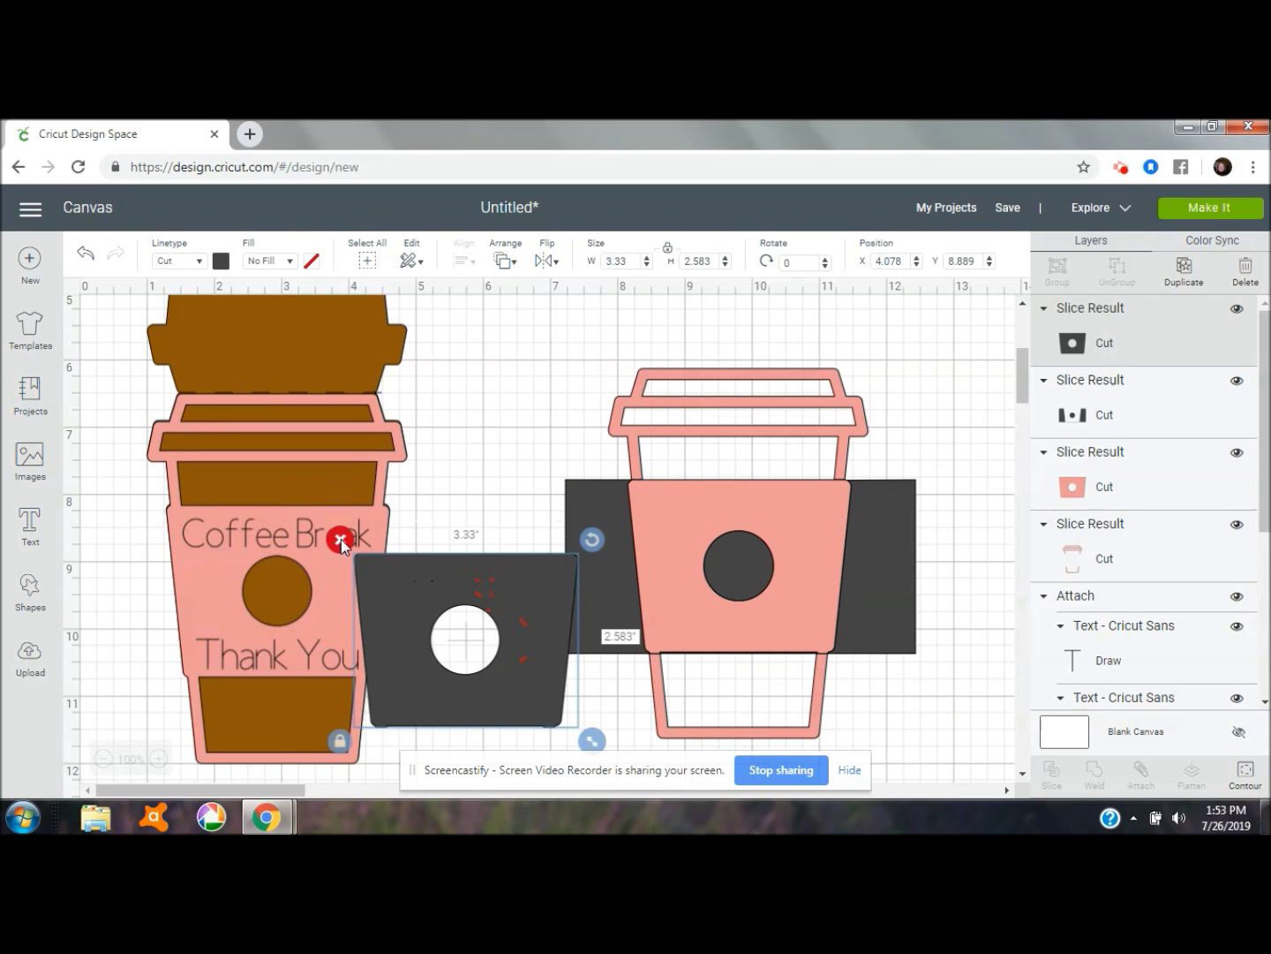
pyautogui.click(340, 538)
pyautogui.moveTo(709, 516); pyautogui.dragTo(447, 647)
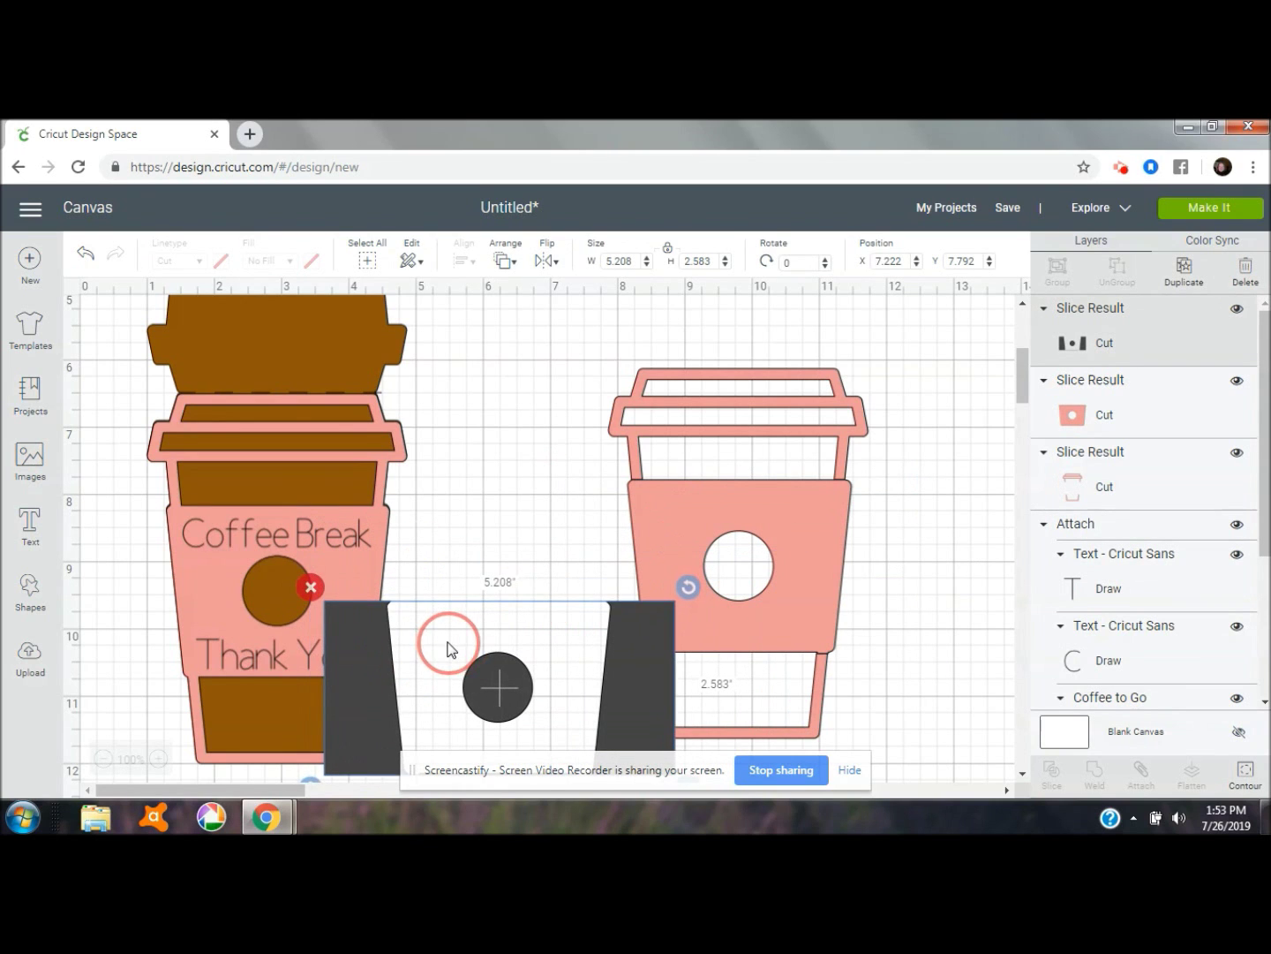
pyautogui.click(311, 588)
# - Move the sliced pink sleeve to about X 5.5, Y 9.03 and delete the leftover lid and base outline
pyautogui.click(725, 530)
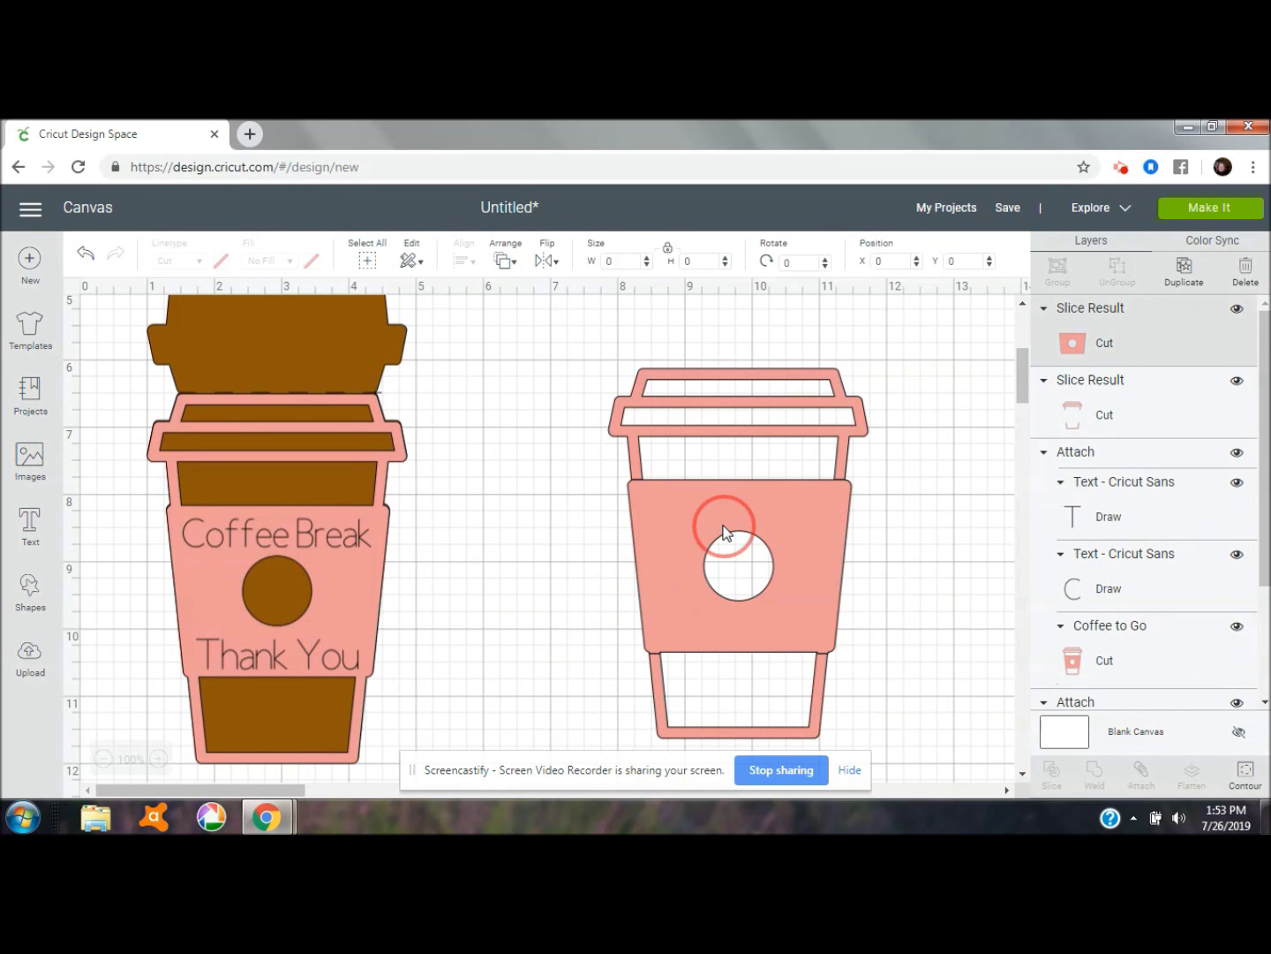
pyautogui.moveTo(678, 528); pyautogui.dragTo(489, 615)
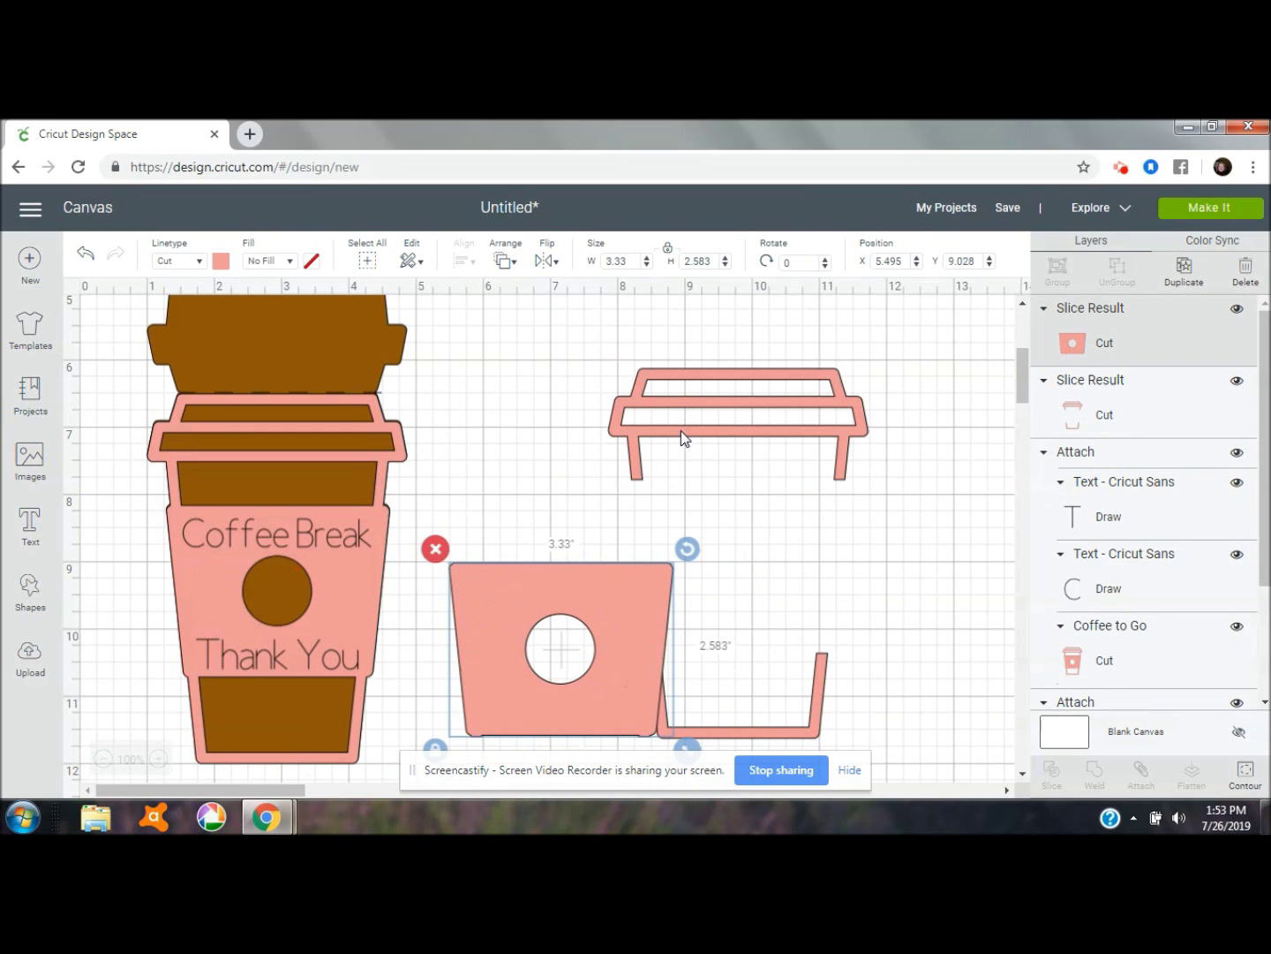
pyautogui.click(680, 430)
pyautogui.click(596, 356)
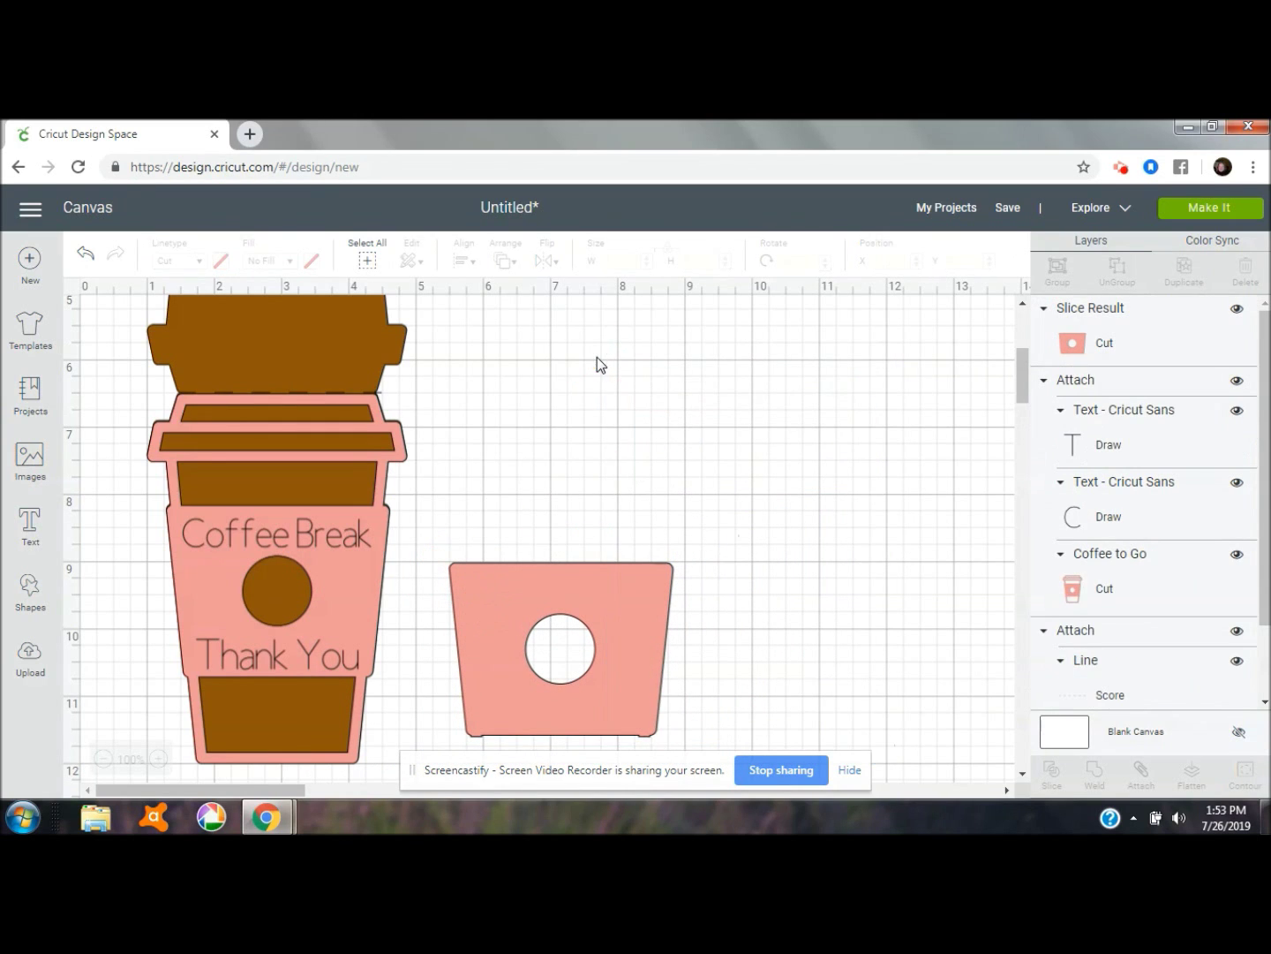
# - Recolor the separate sleeve piece white and hide its circle contour
pyautogui.click(503, 596)
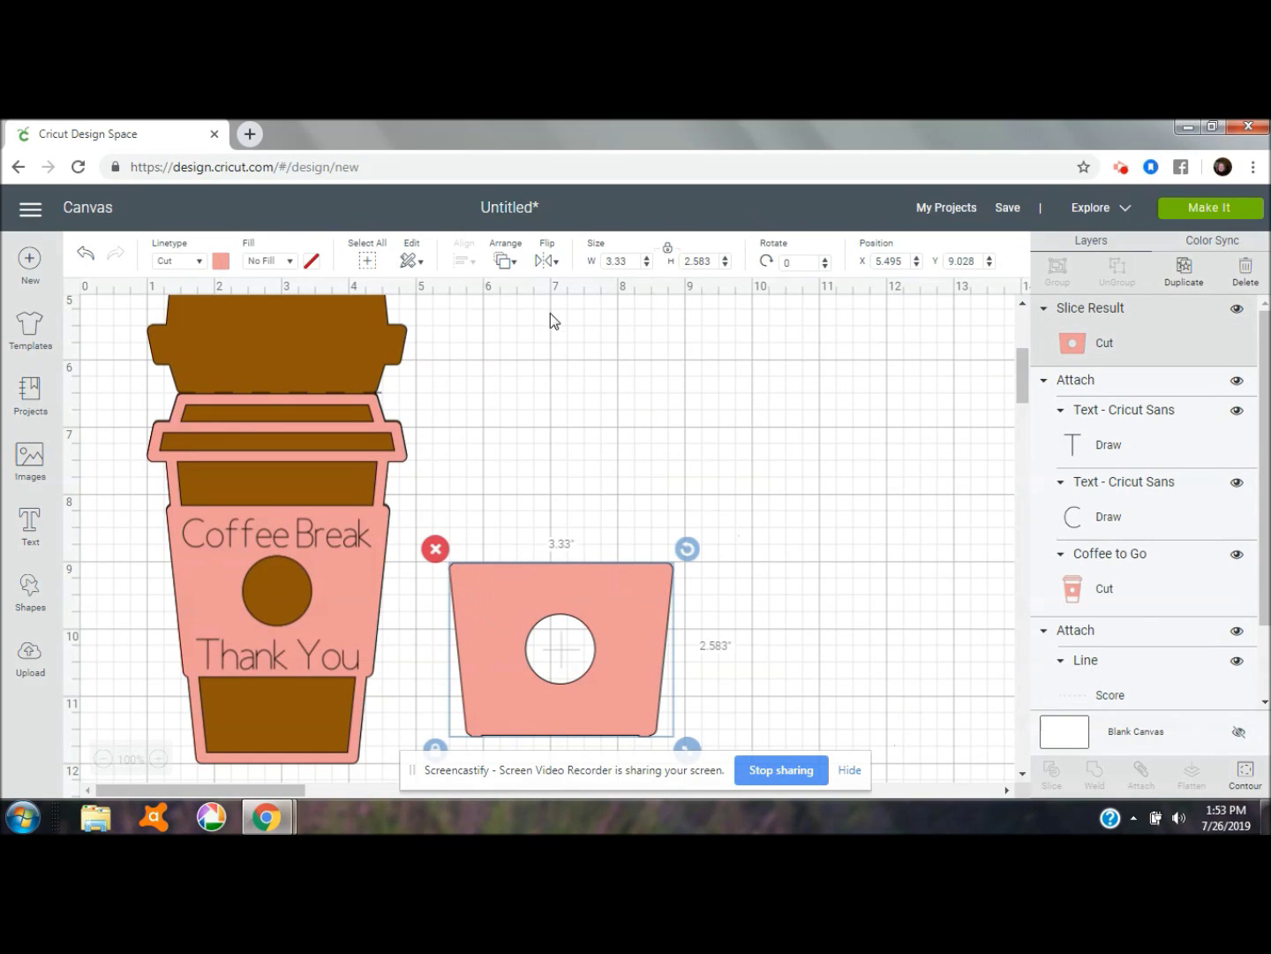
pyautogui.click(221, 261)
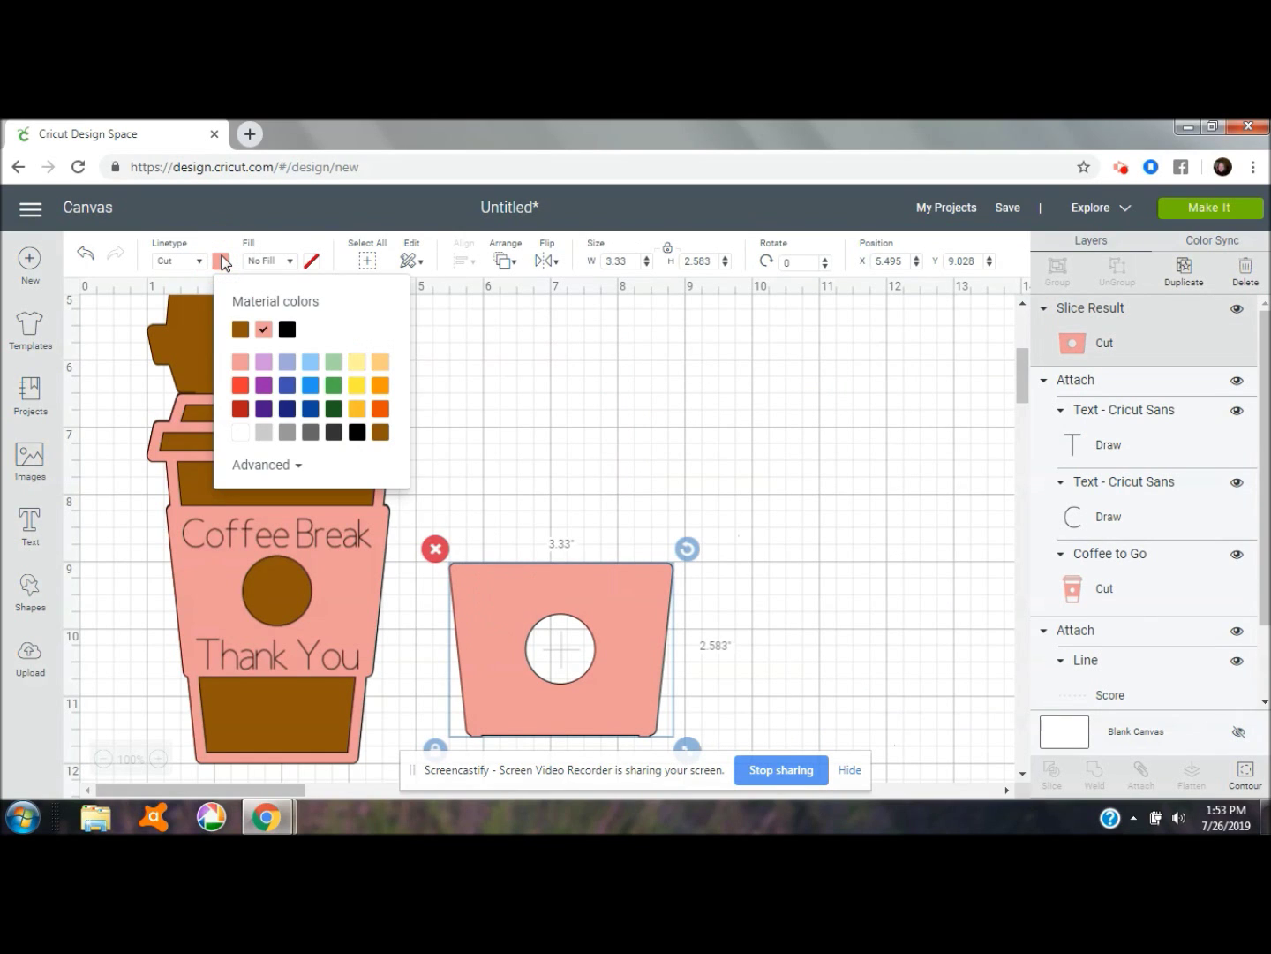
pyautogui.click(242, 434)
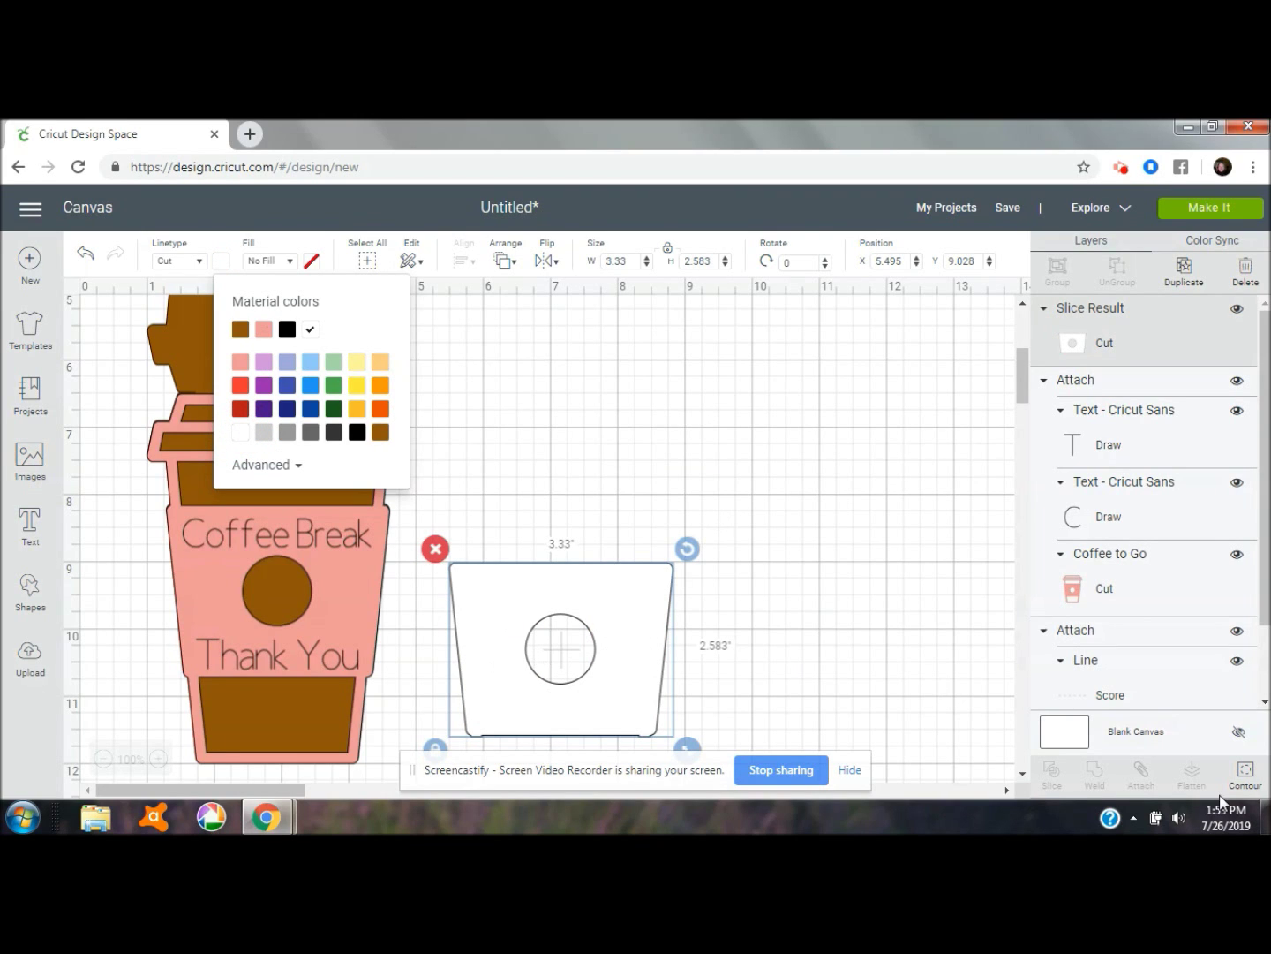
pyautogui.click(1260, 781)
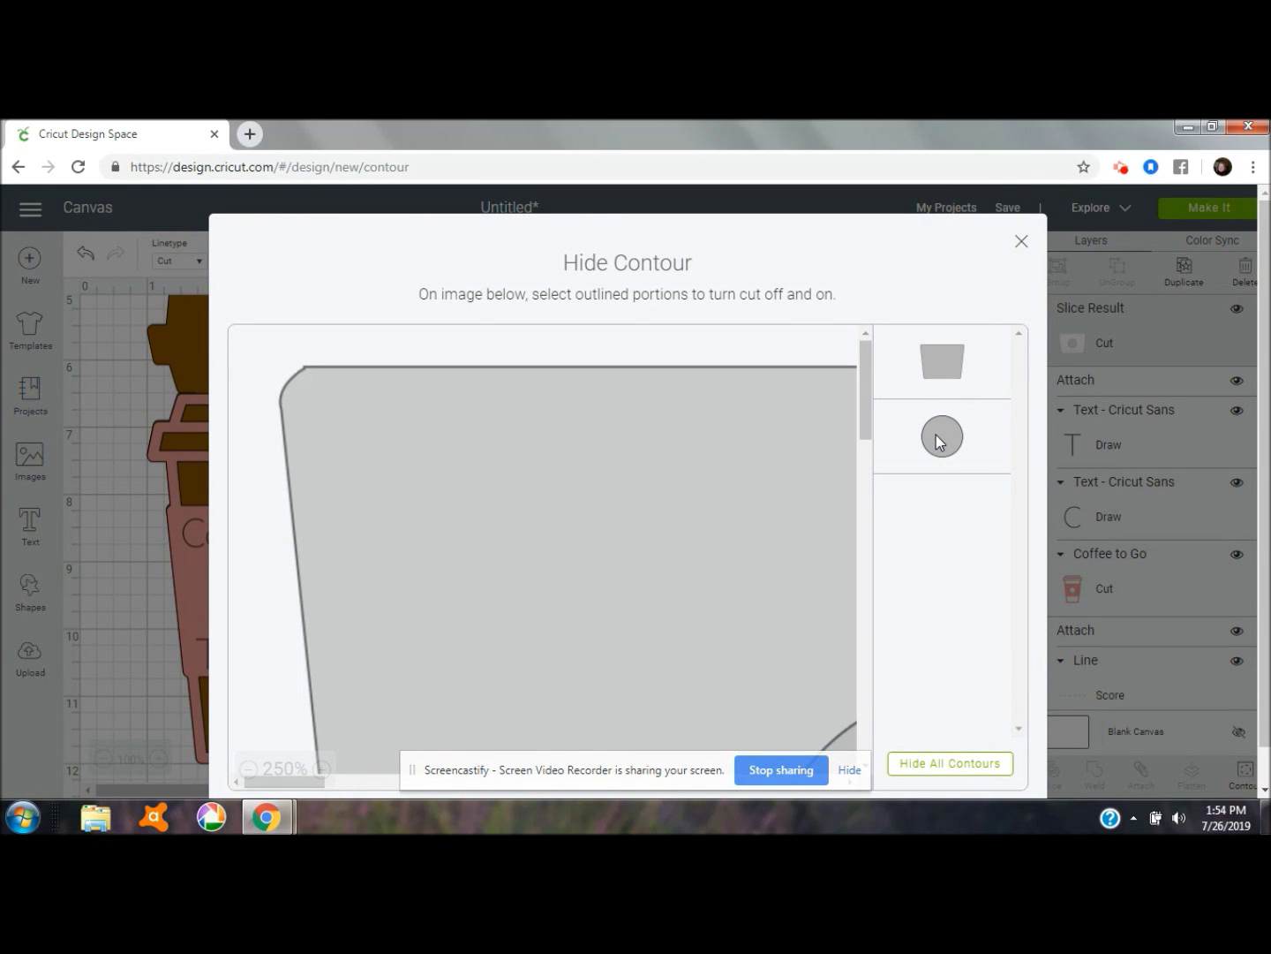
pyautogui.click(936, 434)
pyautogui.click(1021, 244)
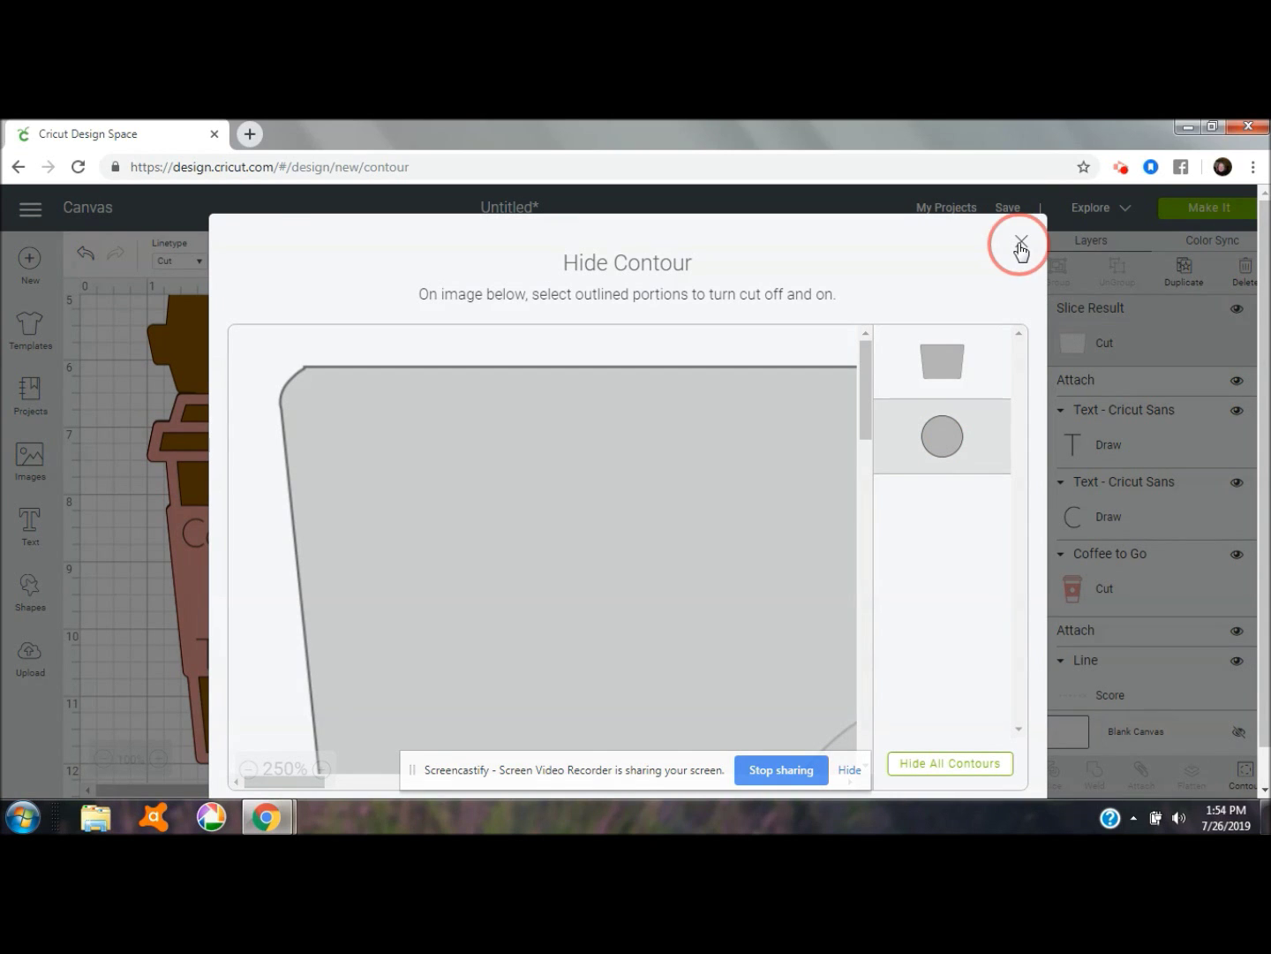
# - Move the pink cup aside and fit the white sleeve onto the brown base, about 3.19 by 2.48 inches at X 1.36, Y 8.17
pyautogui.moveTo(369, 600); pyautogui.dragTo(853, 574)
pyautogui.moveTo(567, 615); pyautogui.dragTo(277, 548)
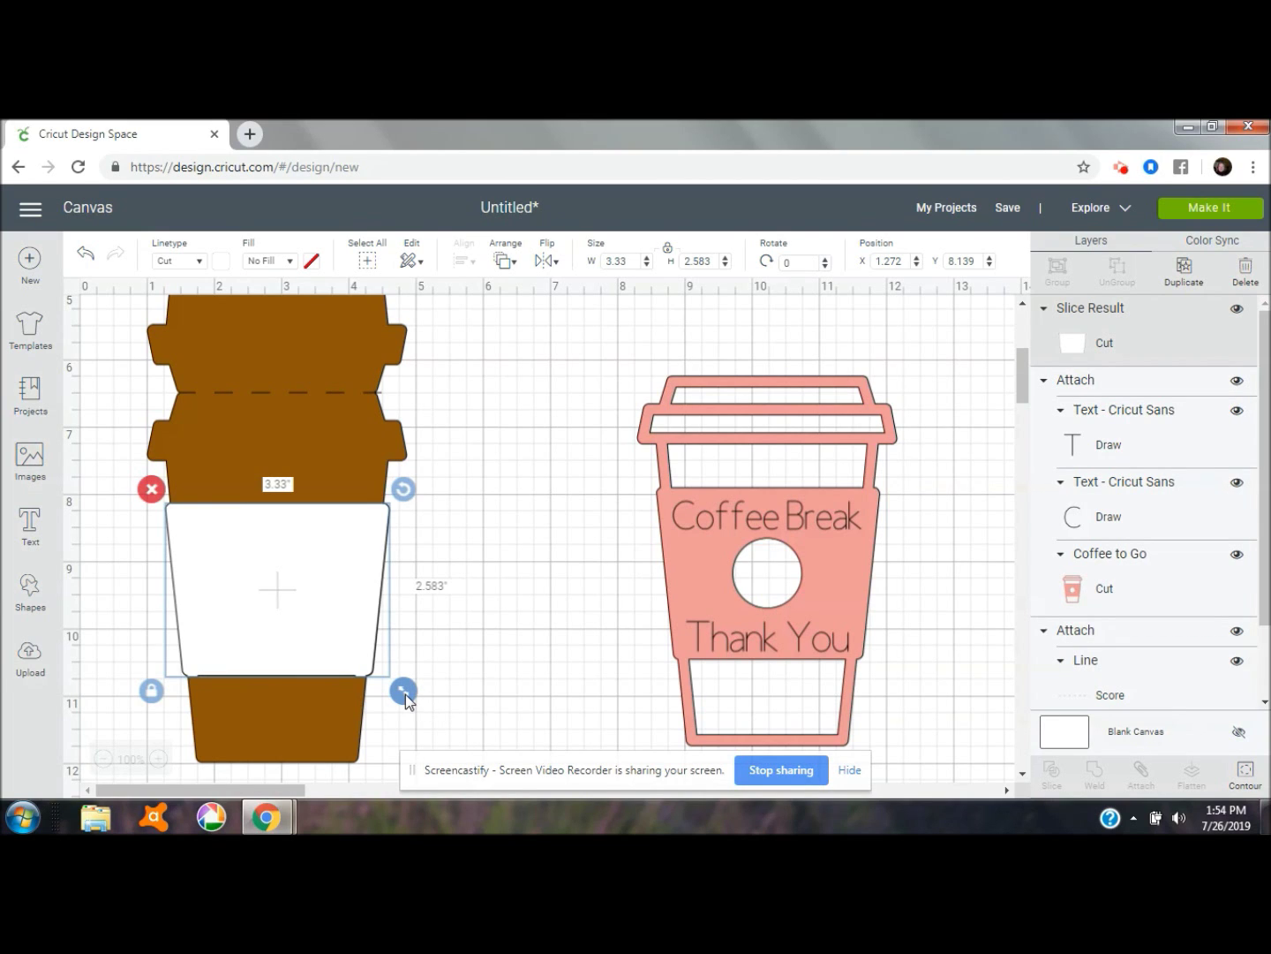
pyautogui.moveTo(405, 694); pyautogui.dragTo(397, 689)
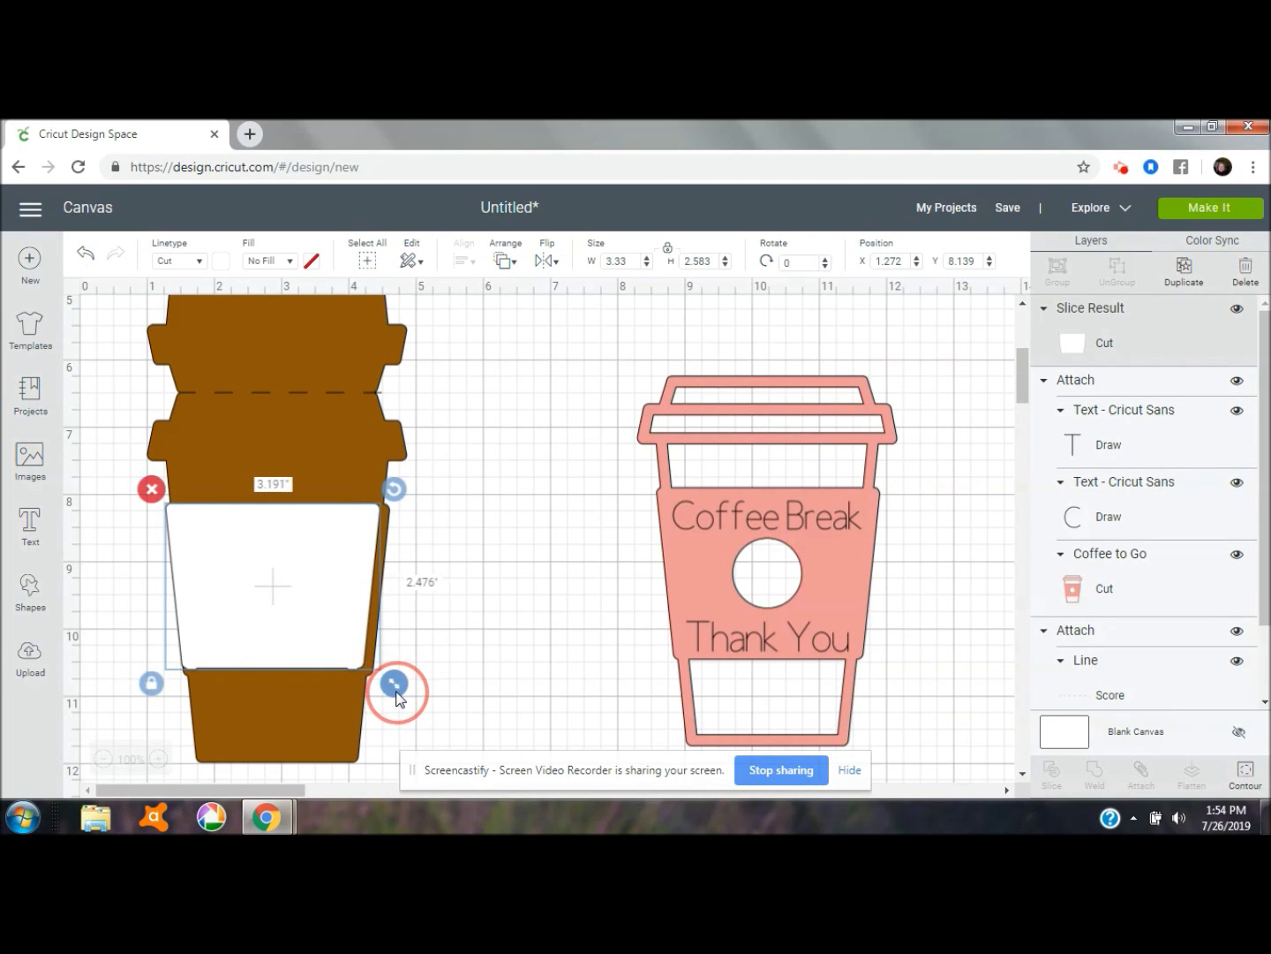
pyautogui.moveTo(307, 662); pyautogui.dragTo(306, 653)
pyautogui.click(514, 600)
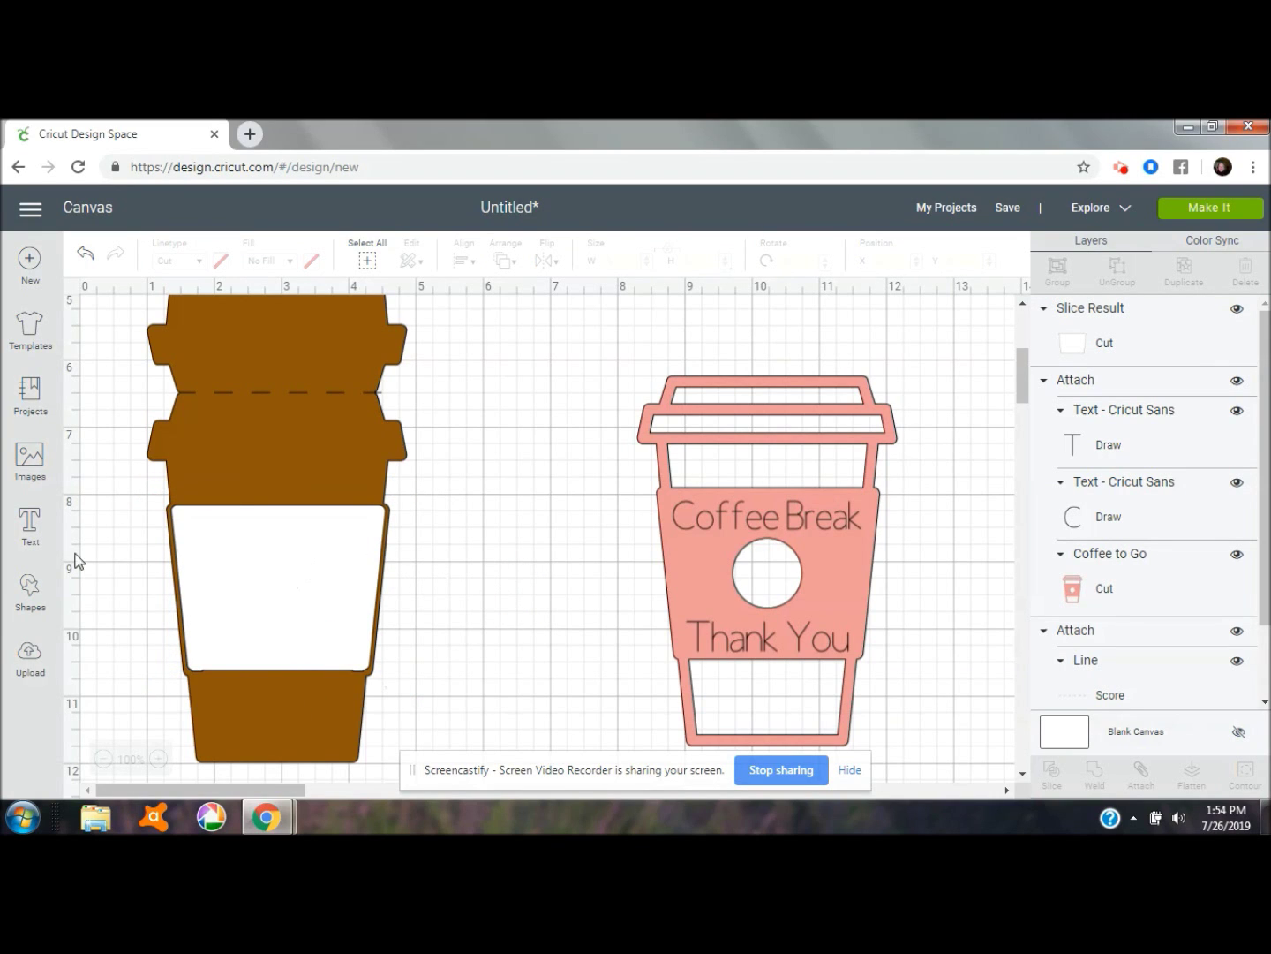
# - Add a heart about 0.85 by 0.81 inches in the white sleeve's upper-right area at about X 3.42, Y 8.43
pyautogui.click(27, 593)
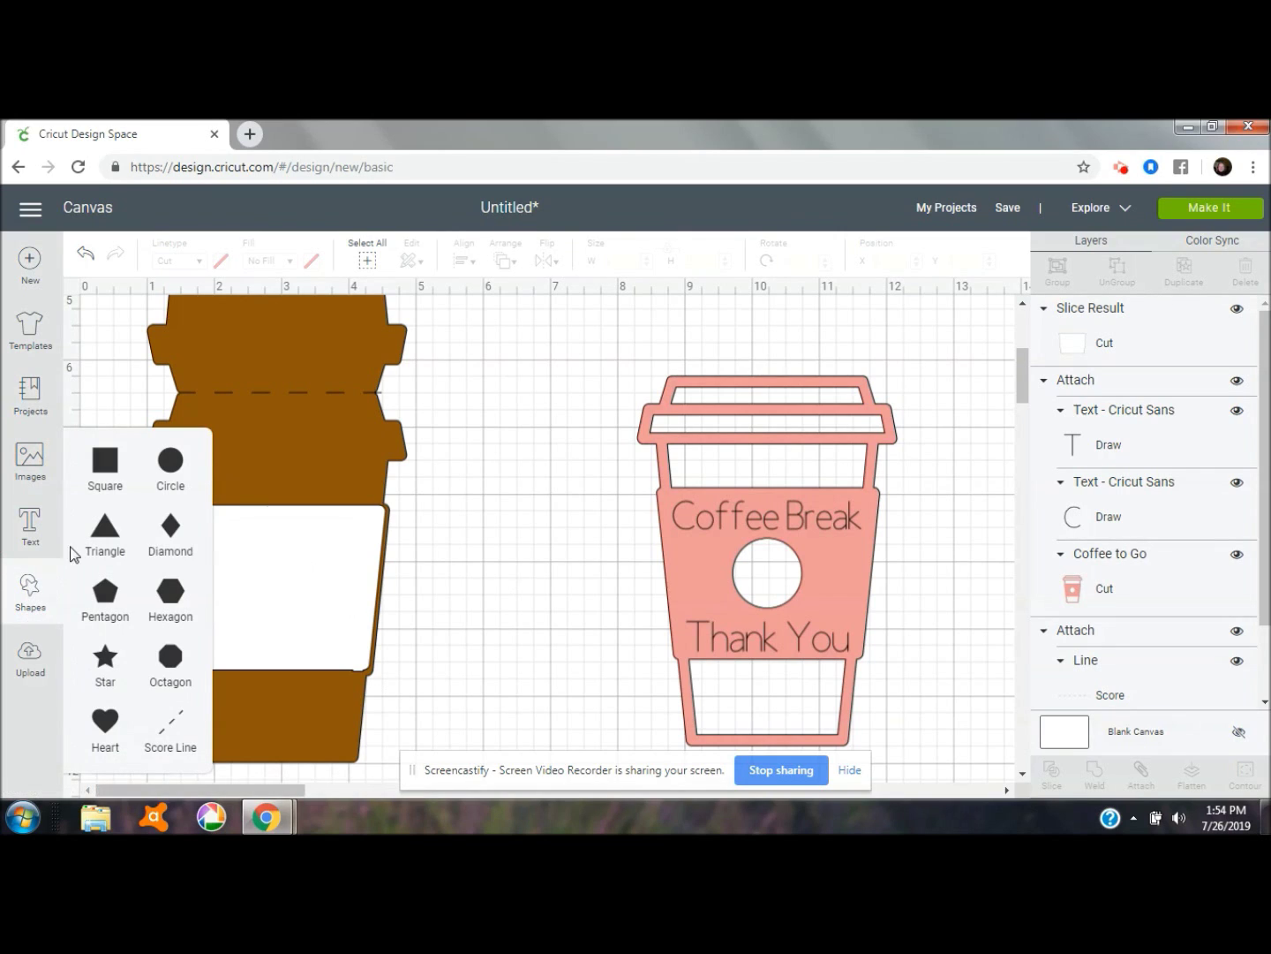
pyautogui.click(106, 721)
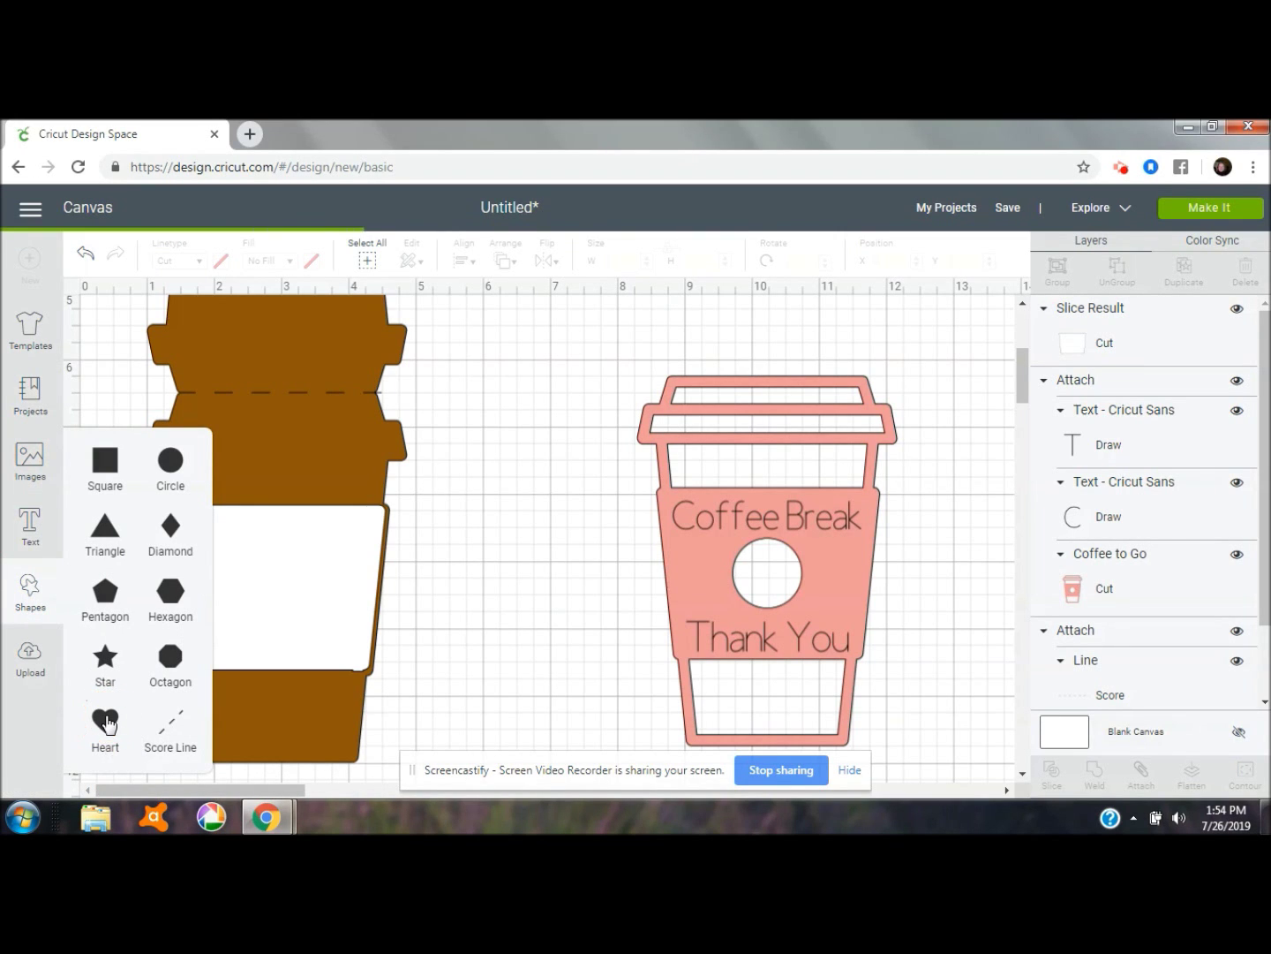
pyautogui.click(488, 613)
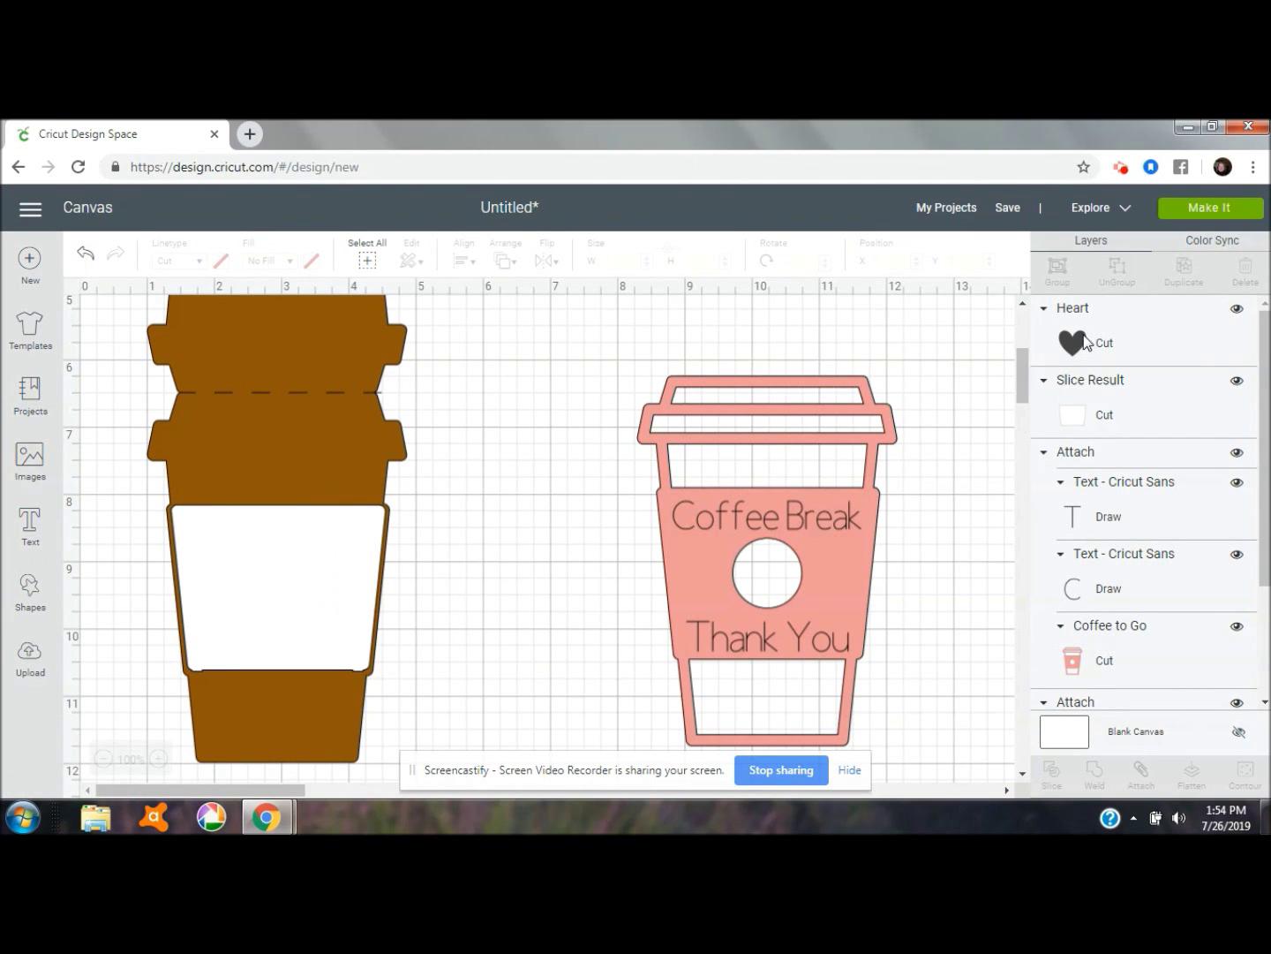
pyautogui.moveTo(1024, 371); pyautogui.dragTo(1021, 352)
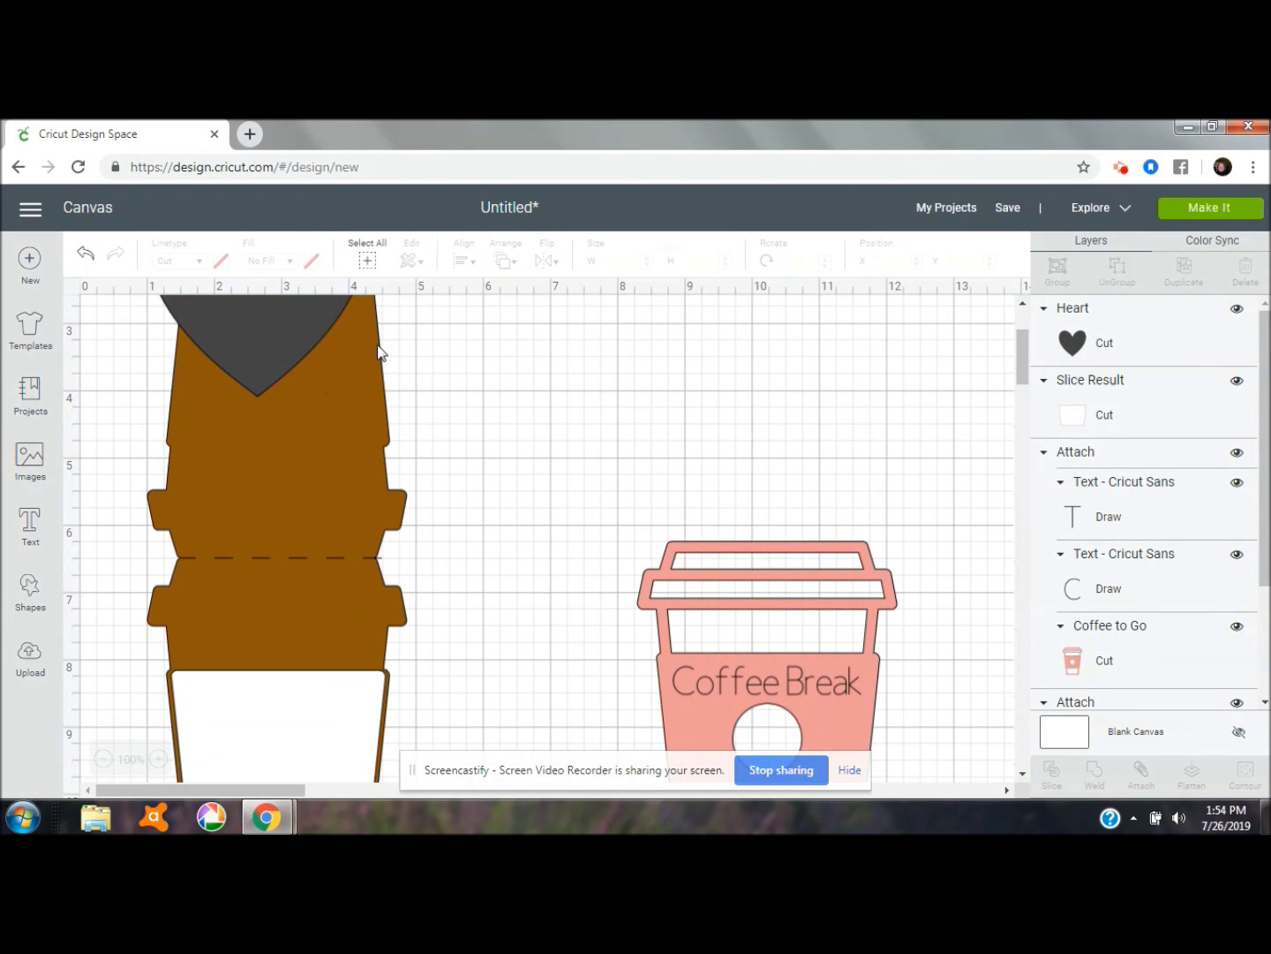
pyautogui.moveTo(248, 307); pyautogui.dragTo(507, 689)
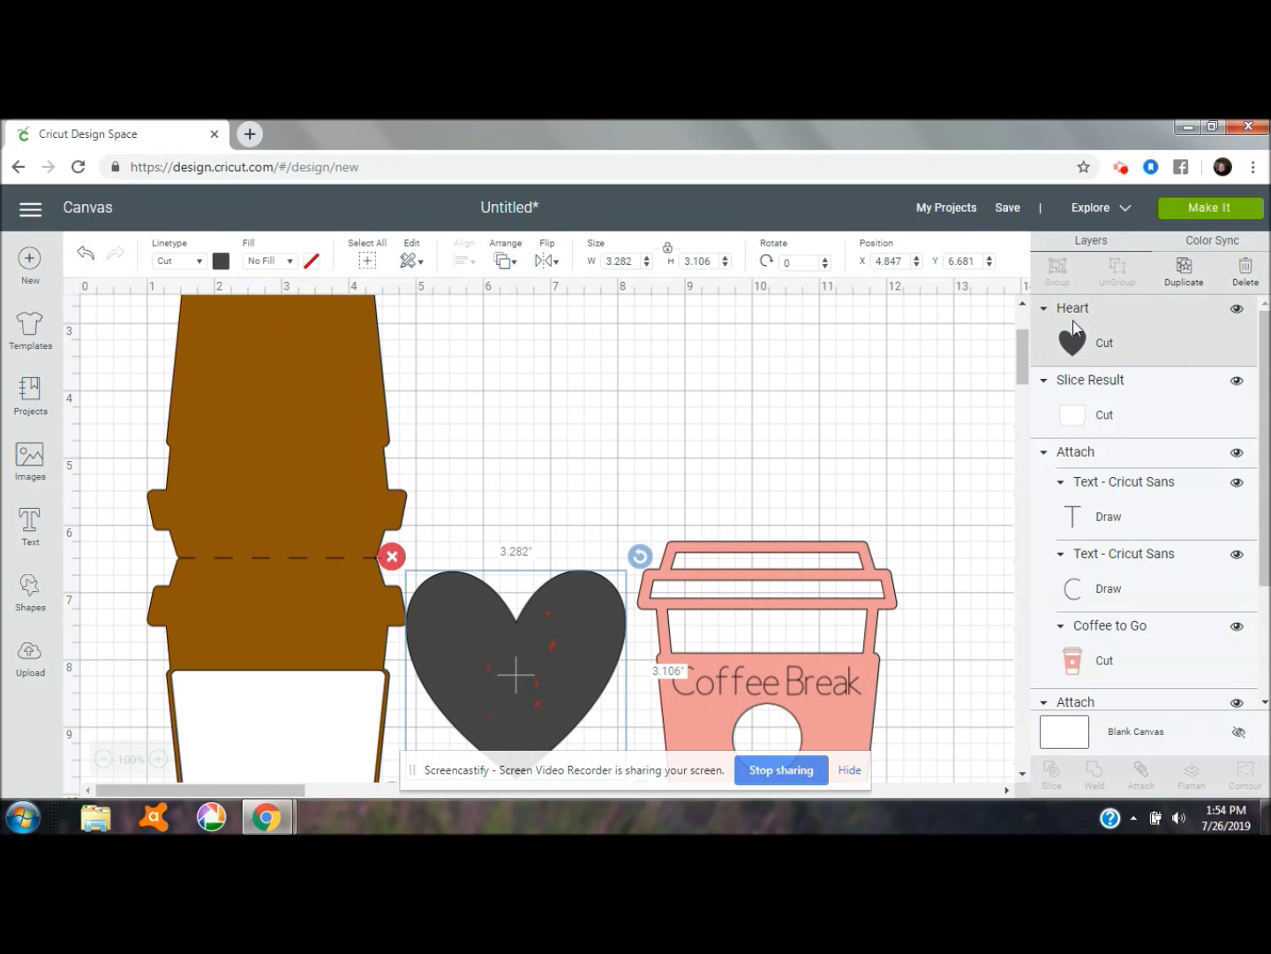
pyautogui.moveTo(1017, 343)
pyautogui.mouseDown()
pyautogui.moveTo(1022, 375)
pyautogui.moveTo(1022, 361)
pyautogui.mouseUp()
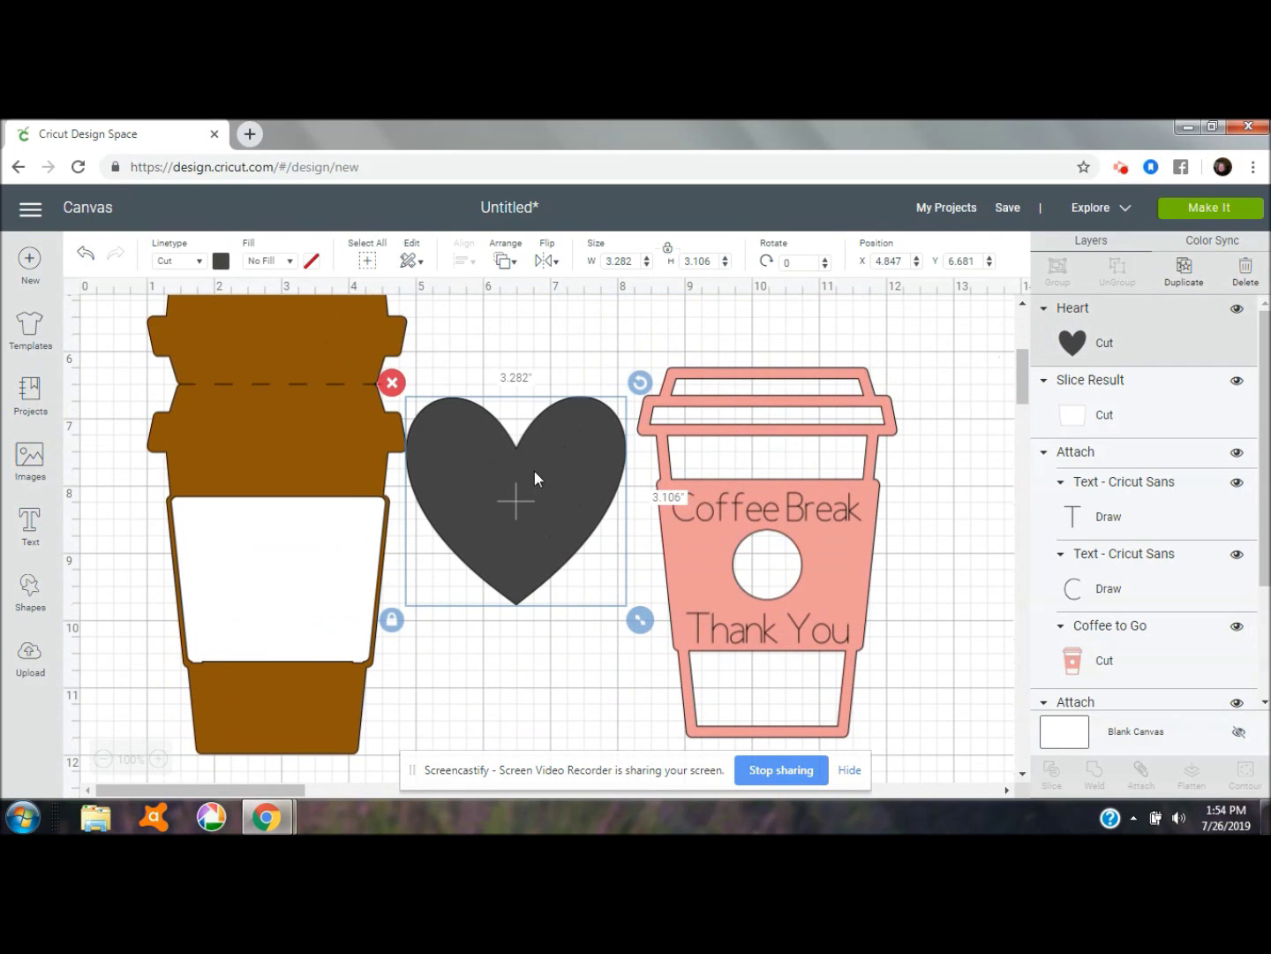
pyautogui.moveTo(639, 619); pyautogui.dragTo(339, 530)
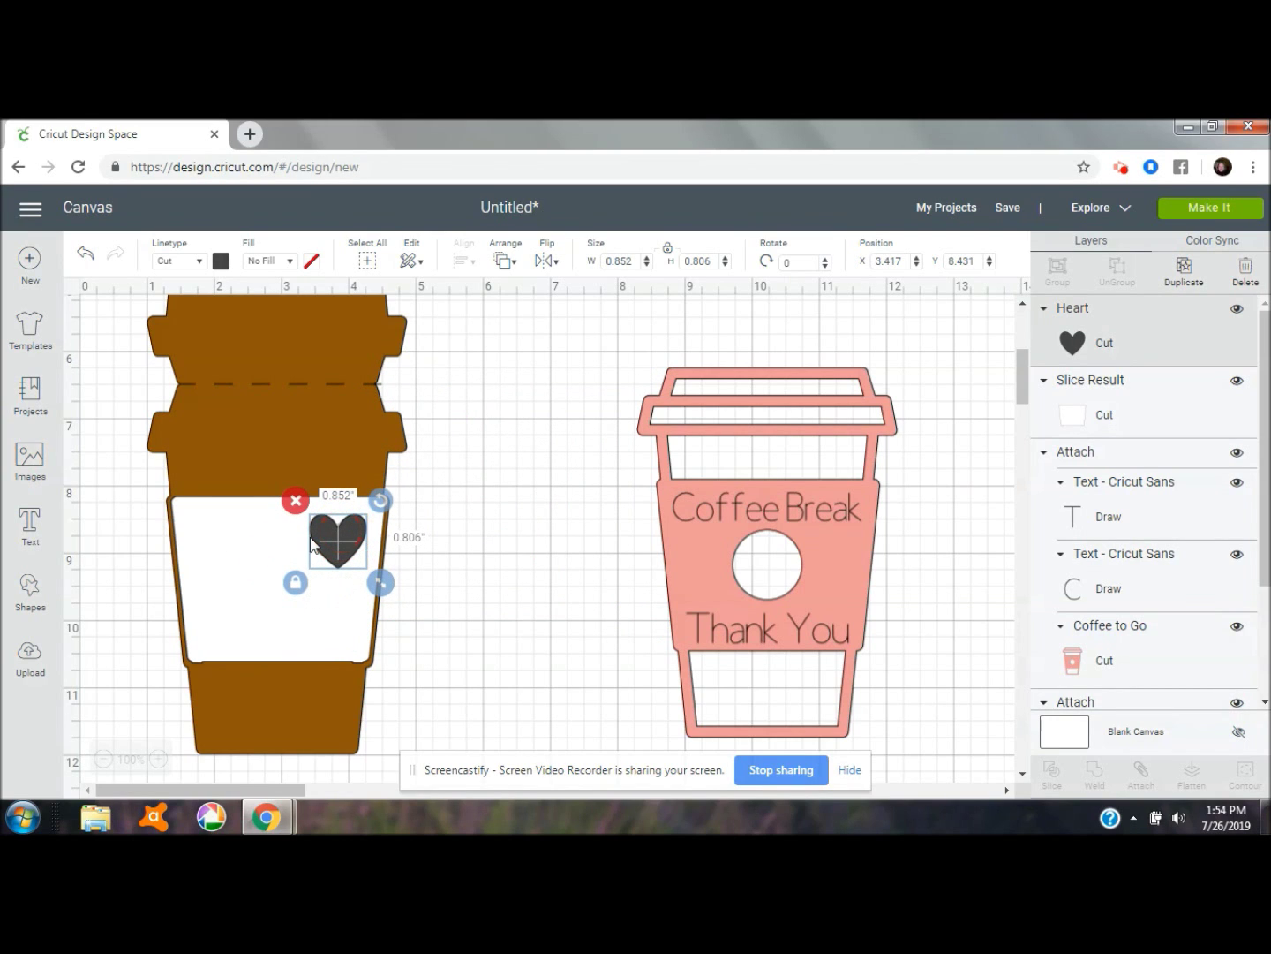
# - Slice the heart out of the white sleeve and delete the gray and white heart pieces left over from the cut
pyautogui.keyDown('shift'); pyautogui.click(230, 553); pyautogui.keyUp('shift')
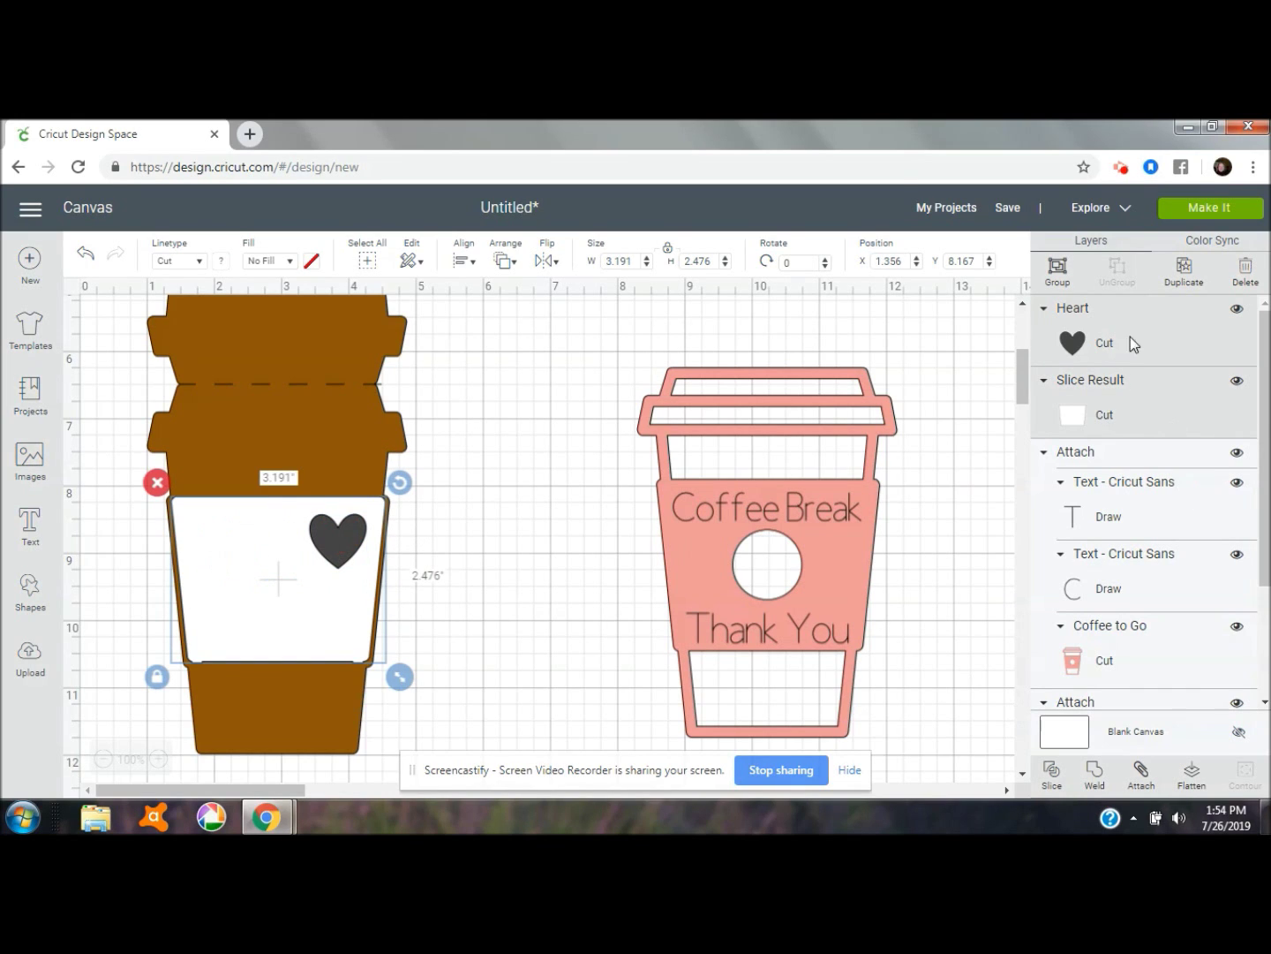
pyautogui.click(1051, 777)
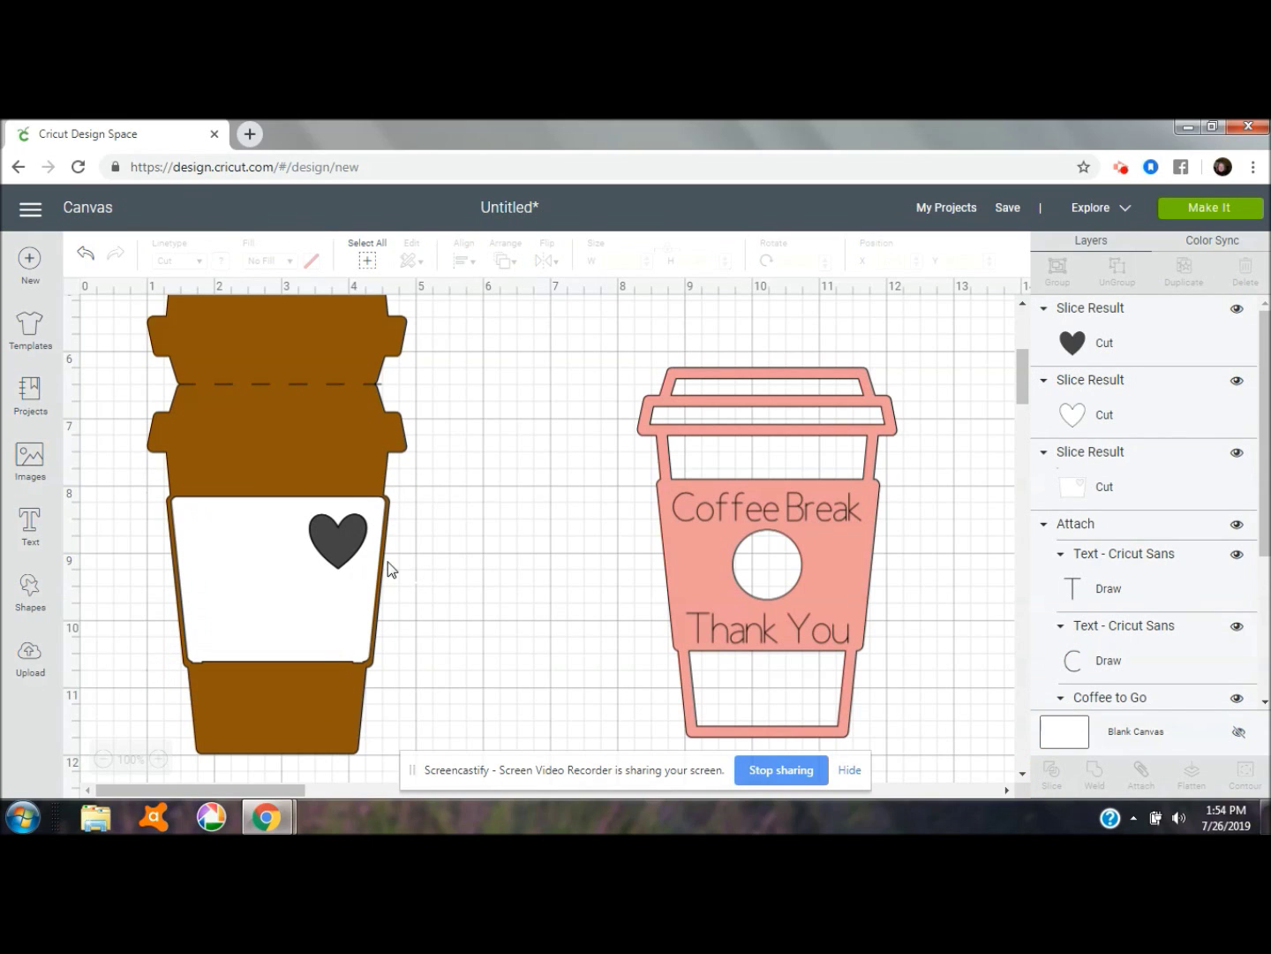
pyautogui.click(333, 545)
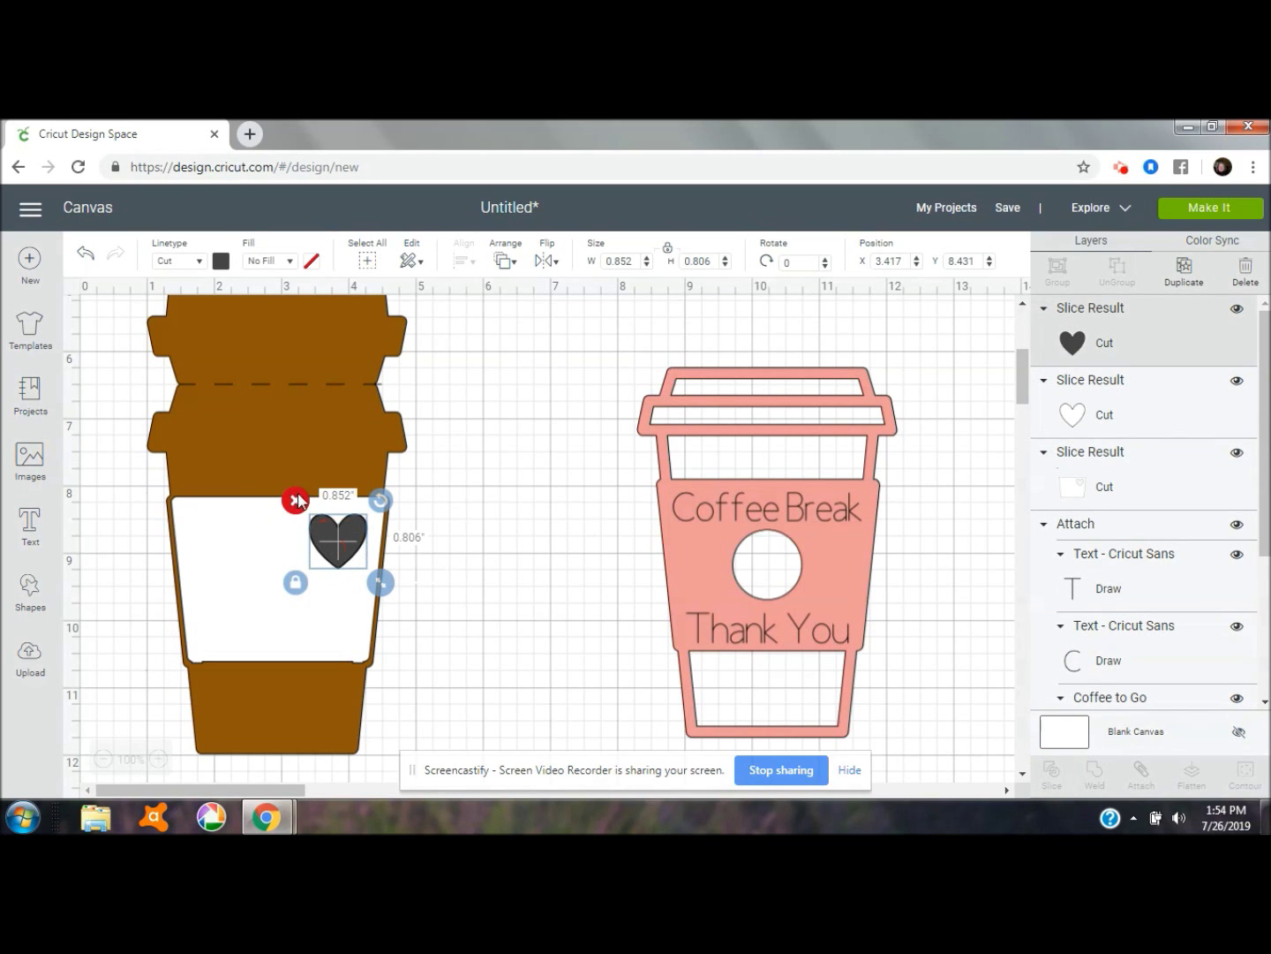
pyautogui.click(298, 497)
pyautogui.click(337, 544)
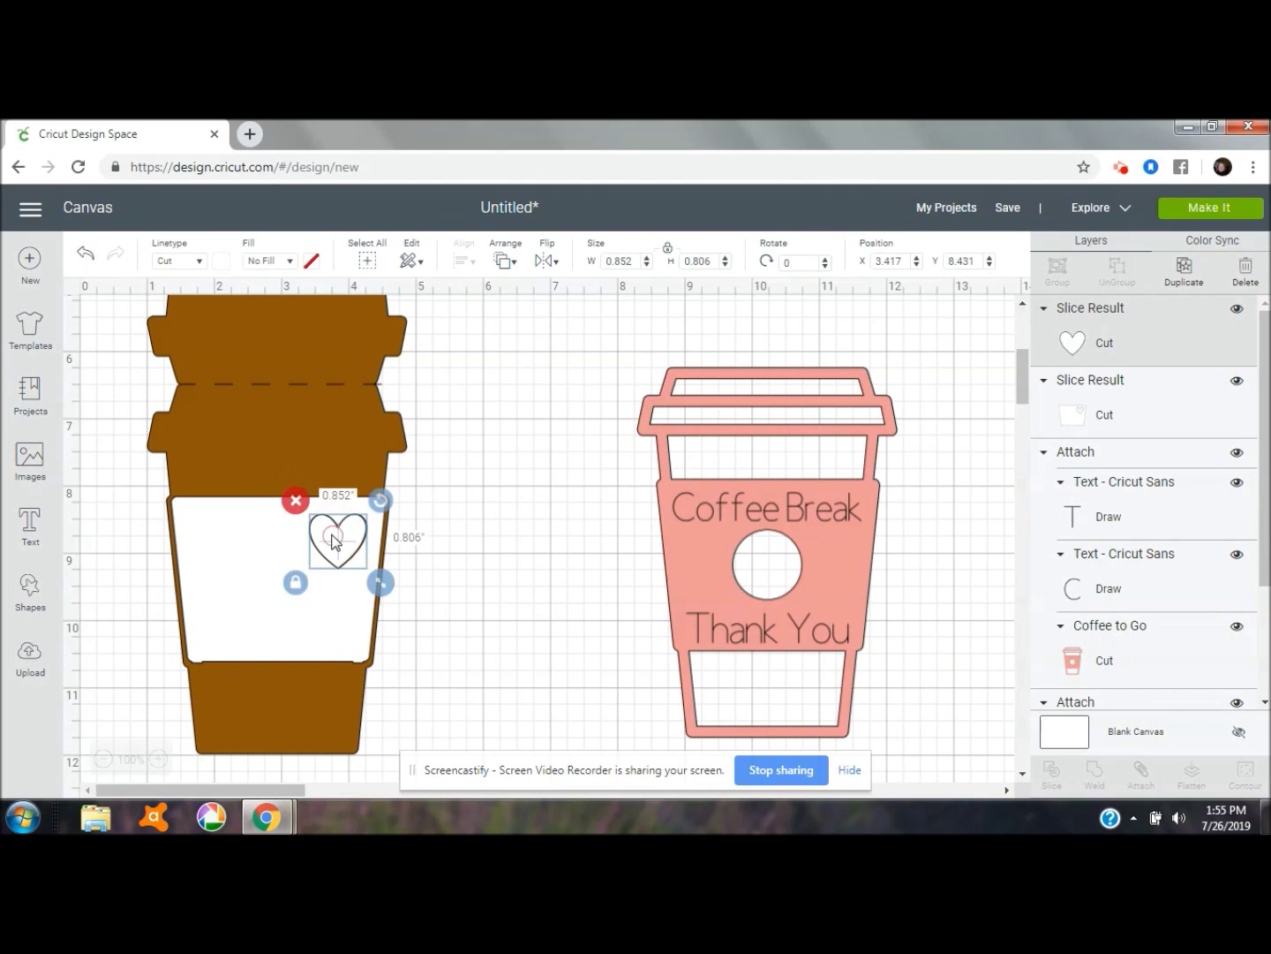
pyautogui.click(492, 532)
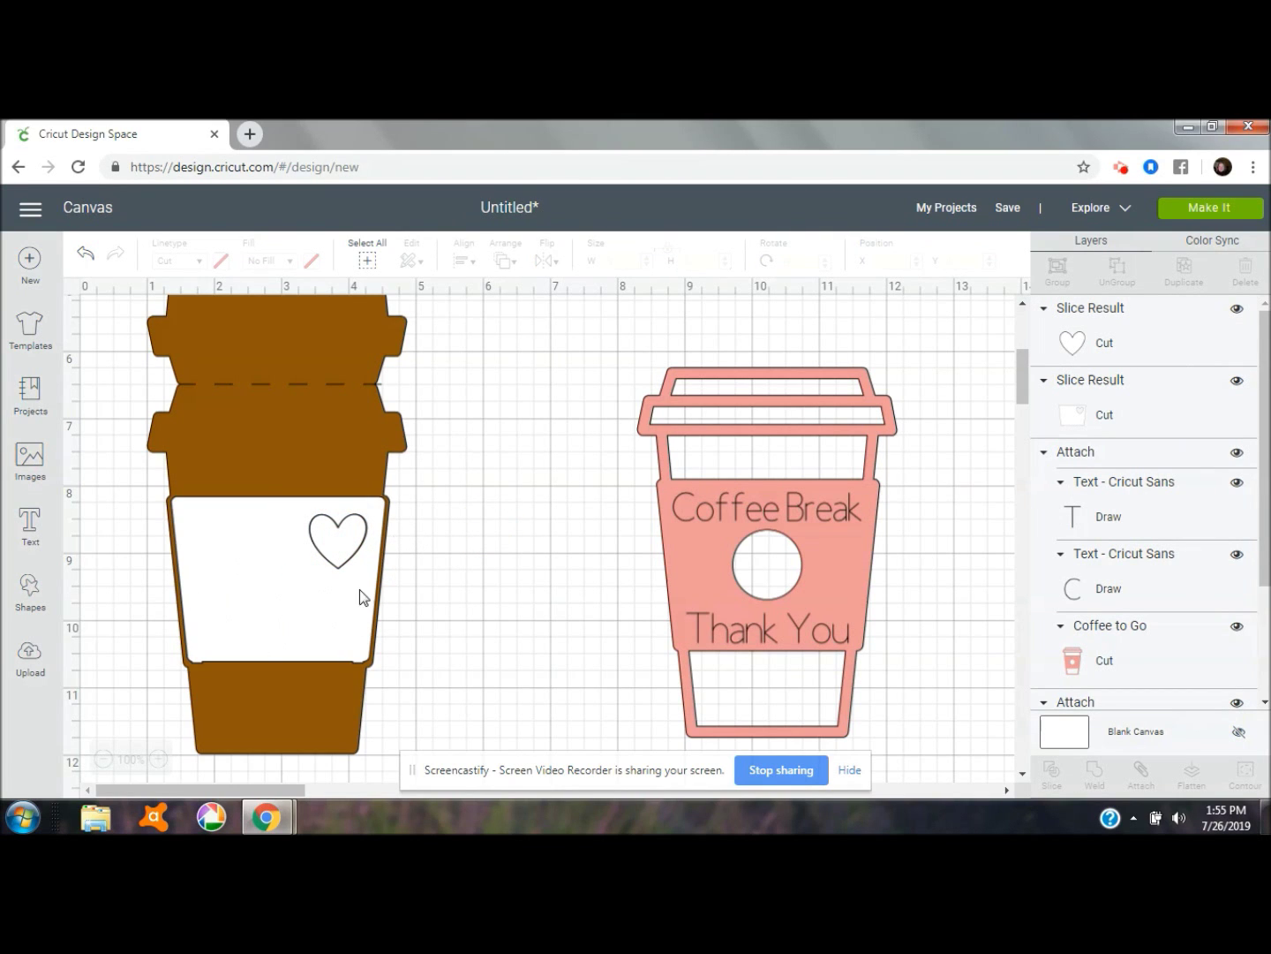
pyautogui.click(336, 551)
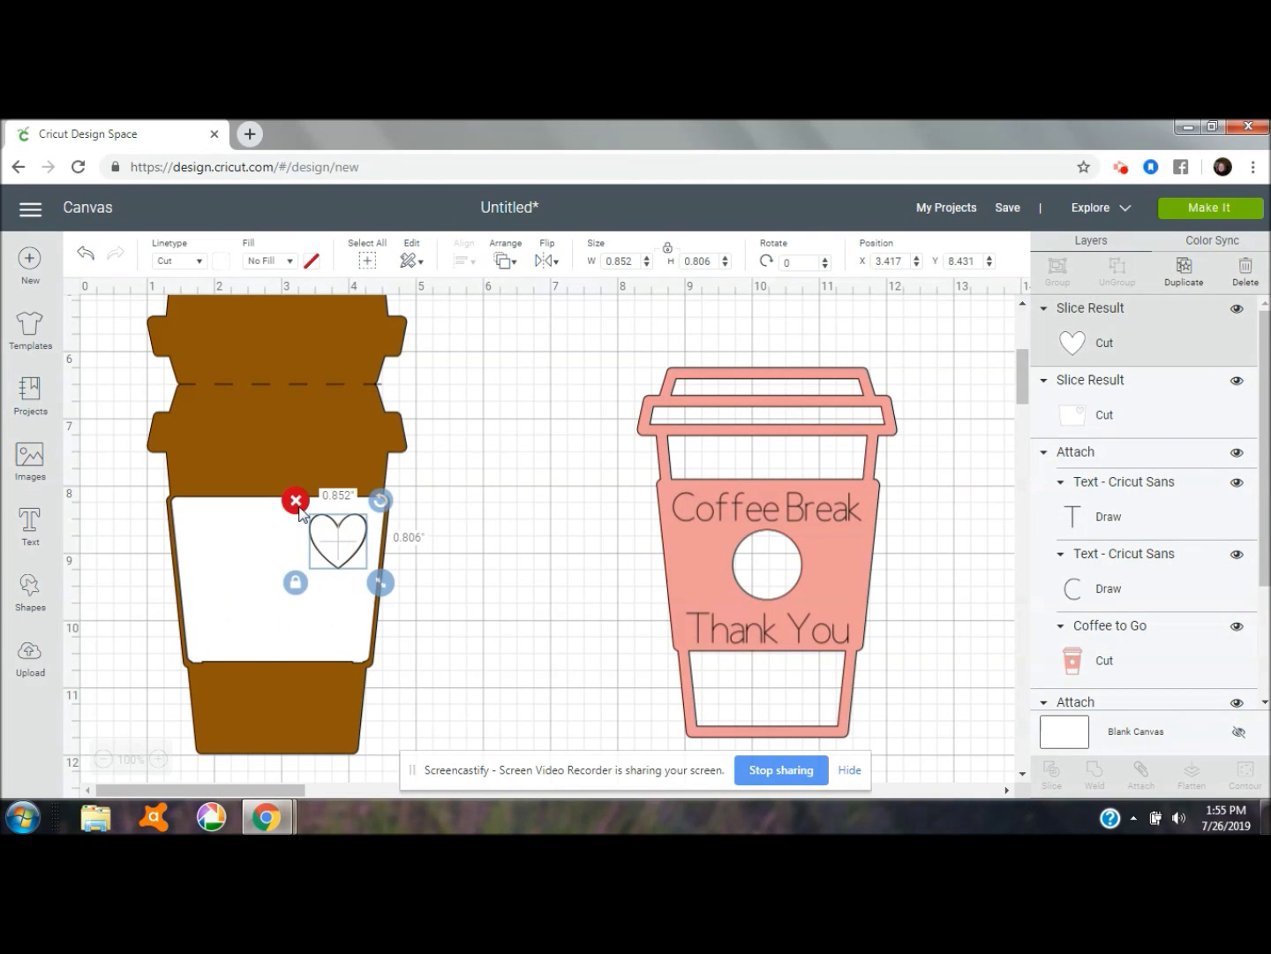
pyautogui.click(299, 505)
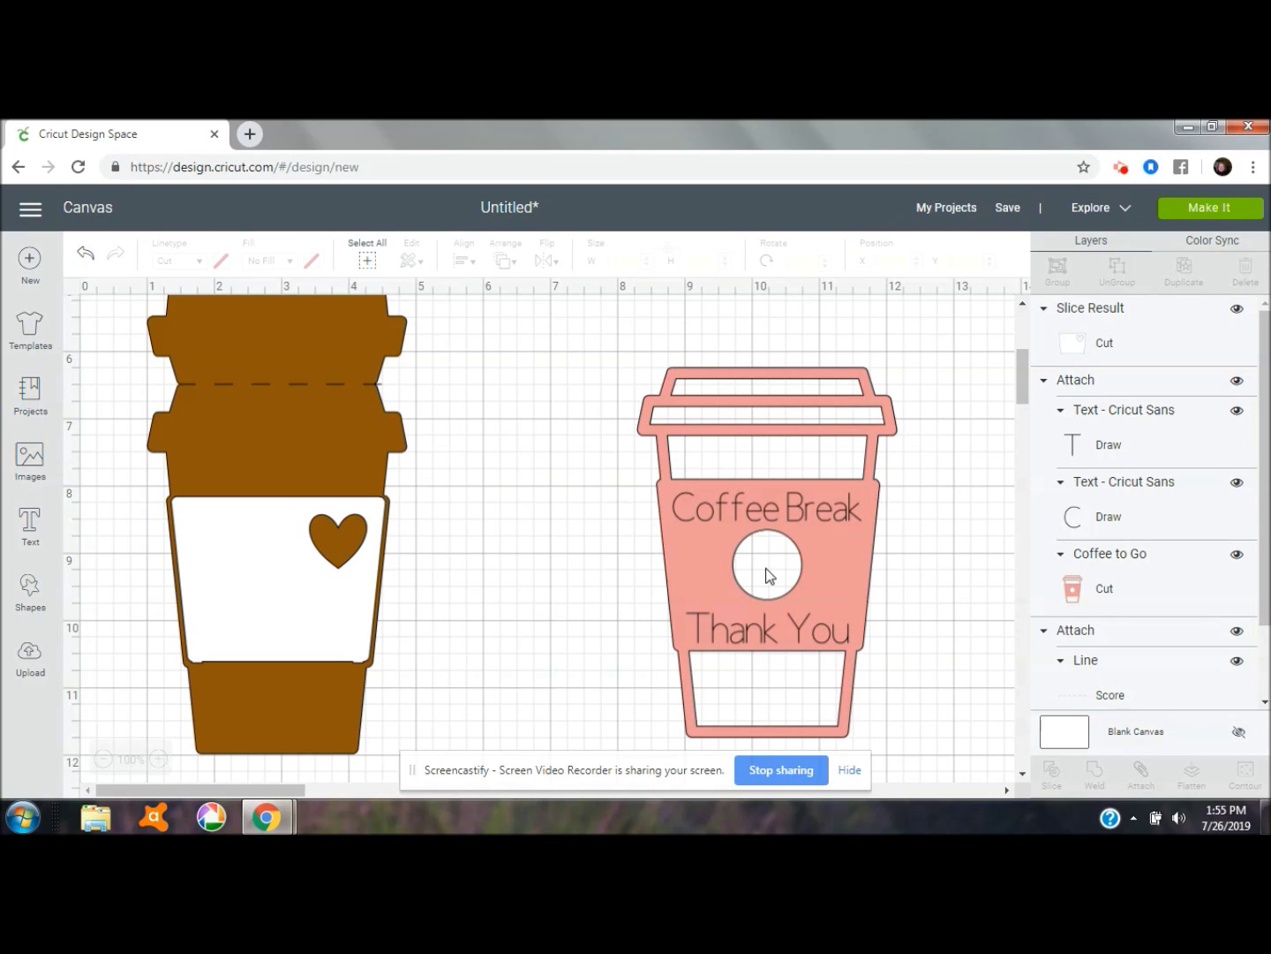
# - Send the white sleeve behind the pink cup at about X 7.75, Y 8.58, with its heart inside the circle opening
pyautogui.moveTo(343, 615); pyautogui.dragTo(781, 651)
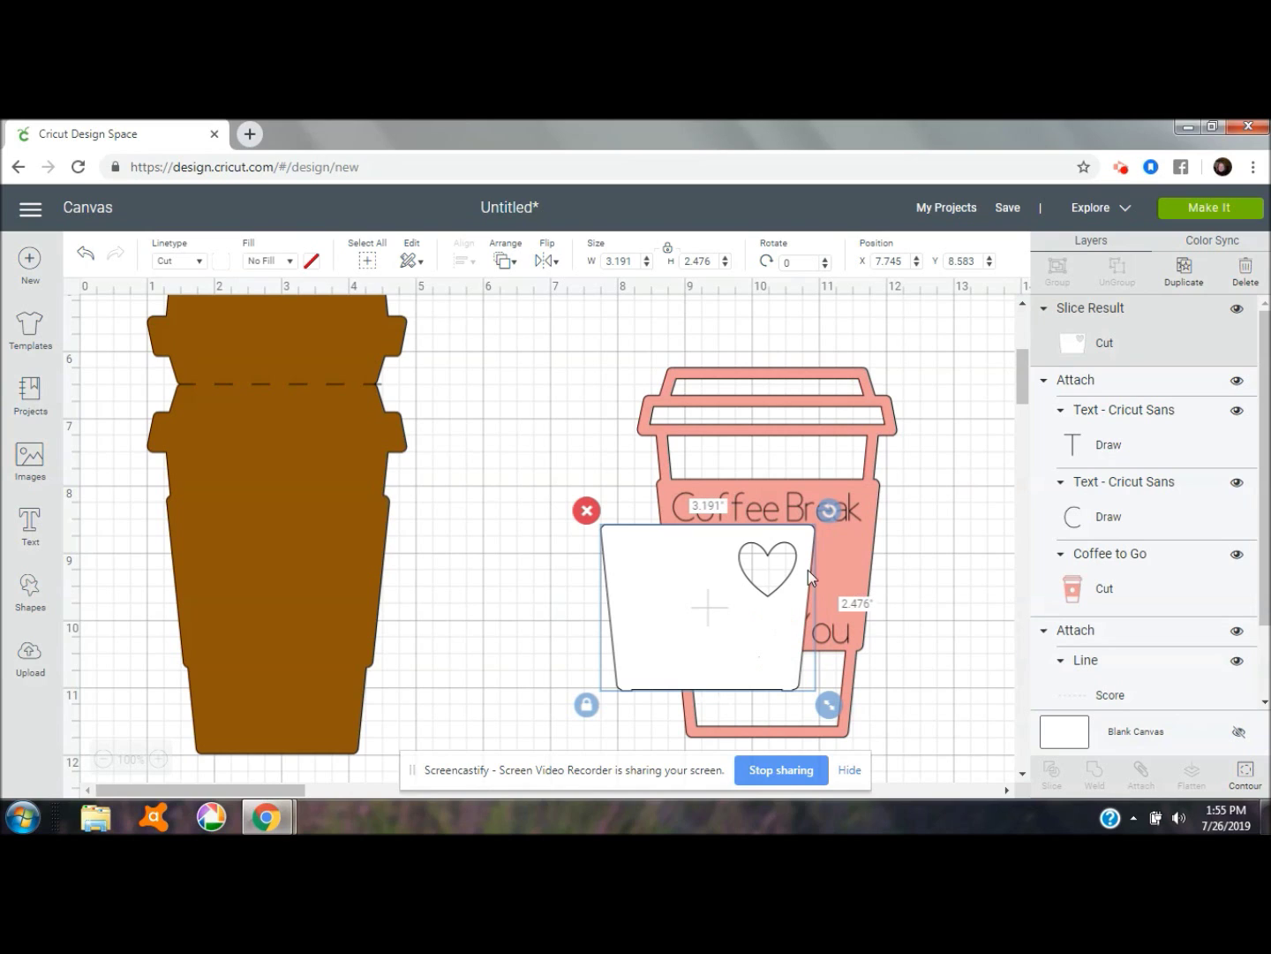
pyautogui.click(505, 258)
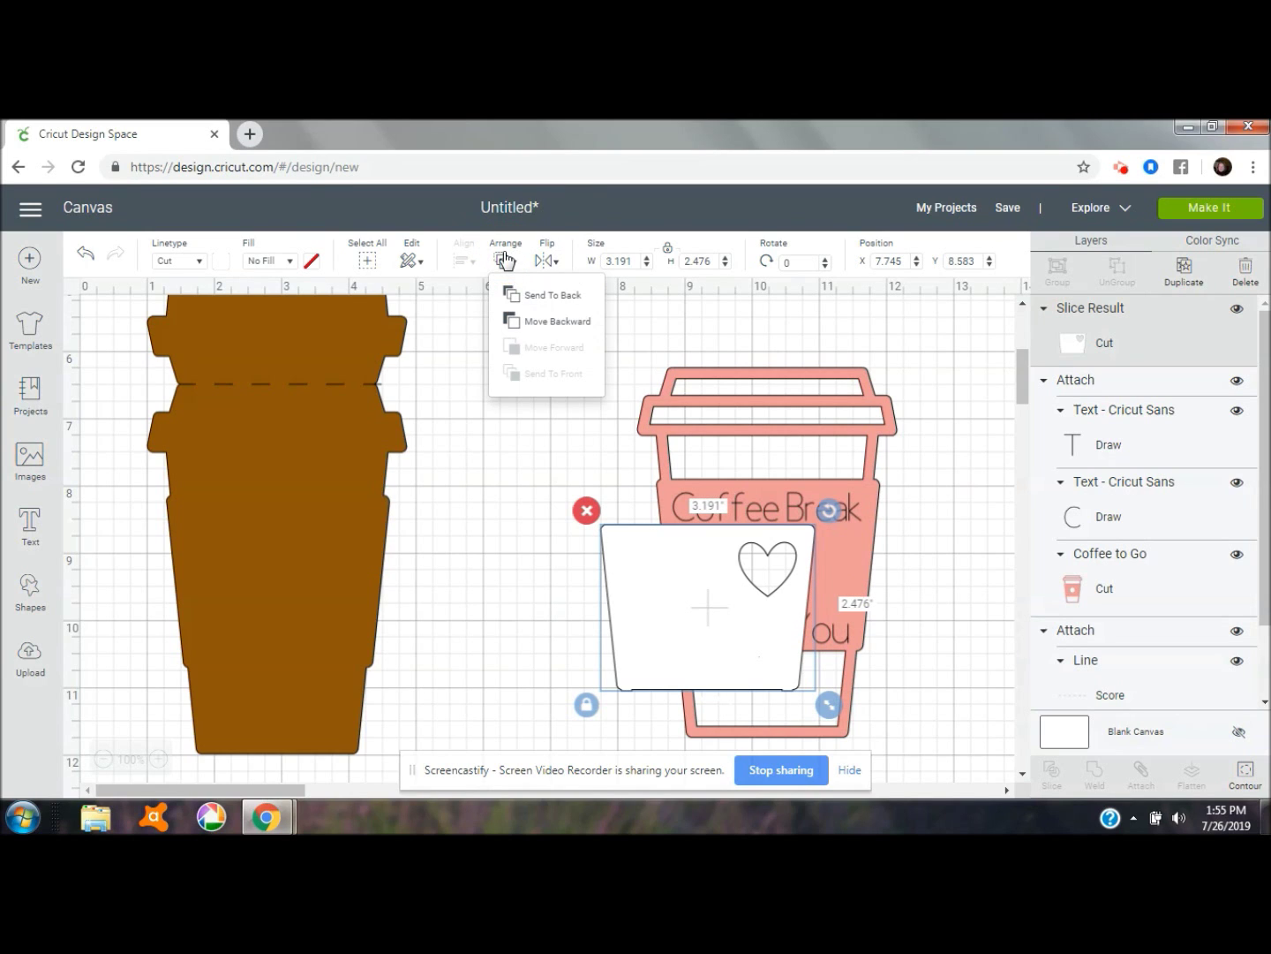
pyautogui.click(536, 297)
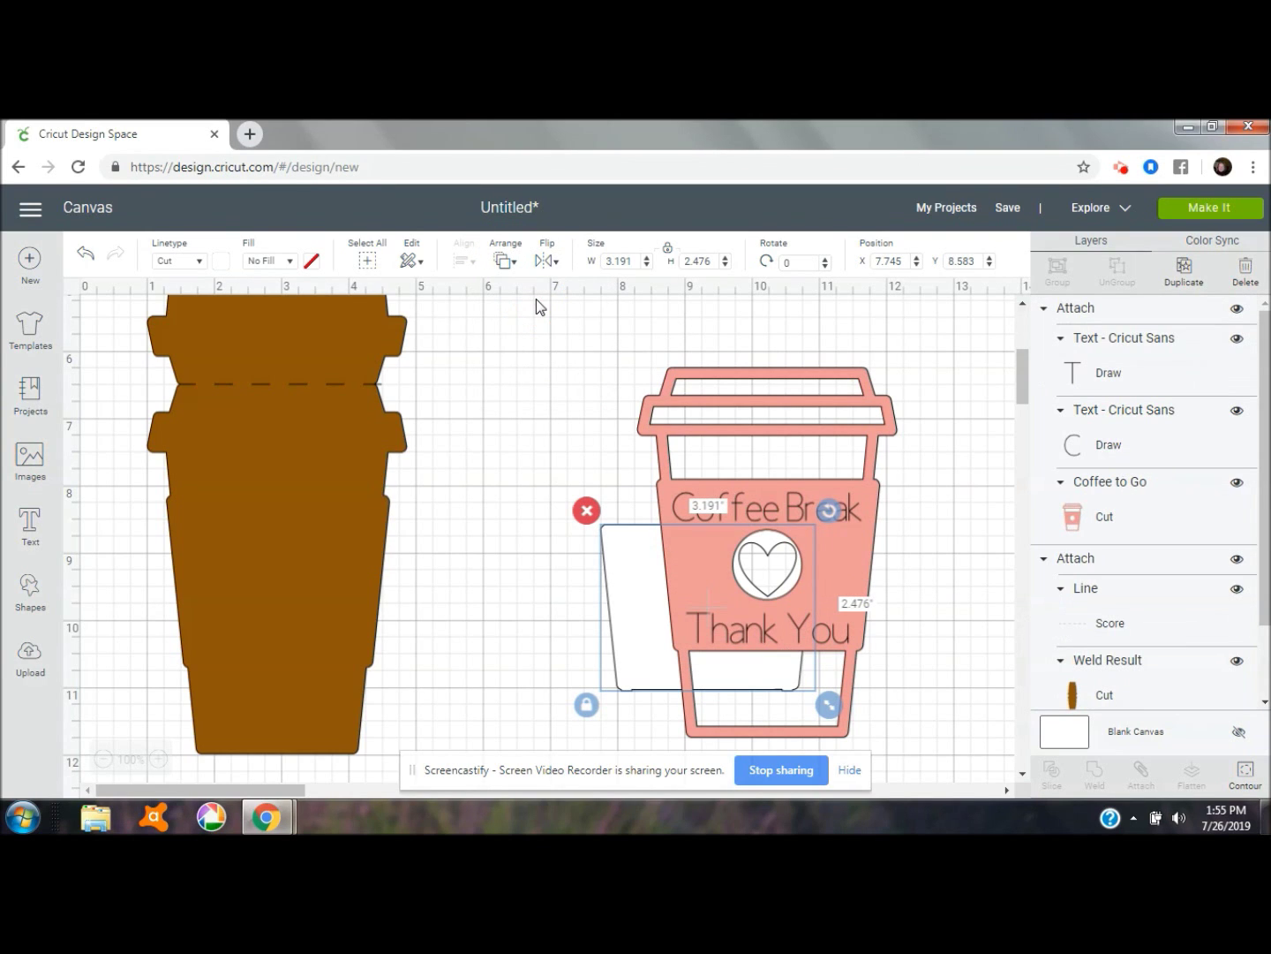
# - Return the white sleeve to the brown base at about X 1.37, Y 8.18 and bring it to the front
pyautogui.click(632, 574)
pyautogui.moveTo(632, 574); pyautogui.dragTo(216, 547)
pyautogui.click(503, 263)
pyautogui.click(553, 377)
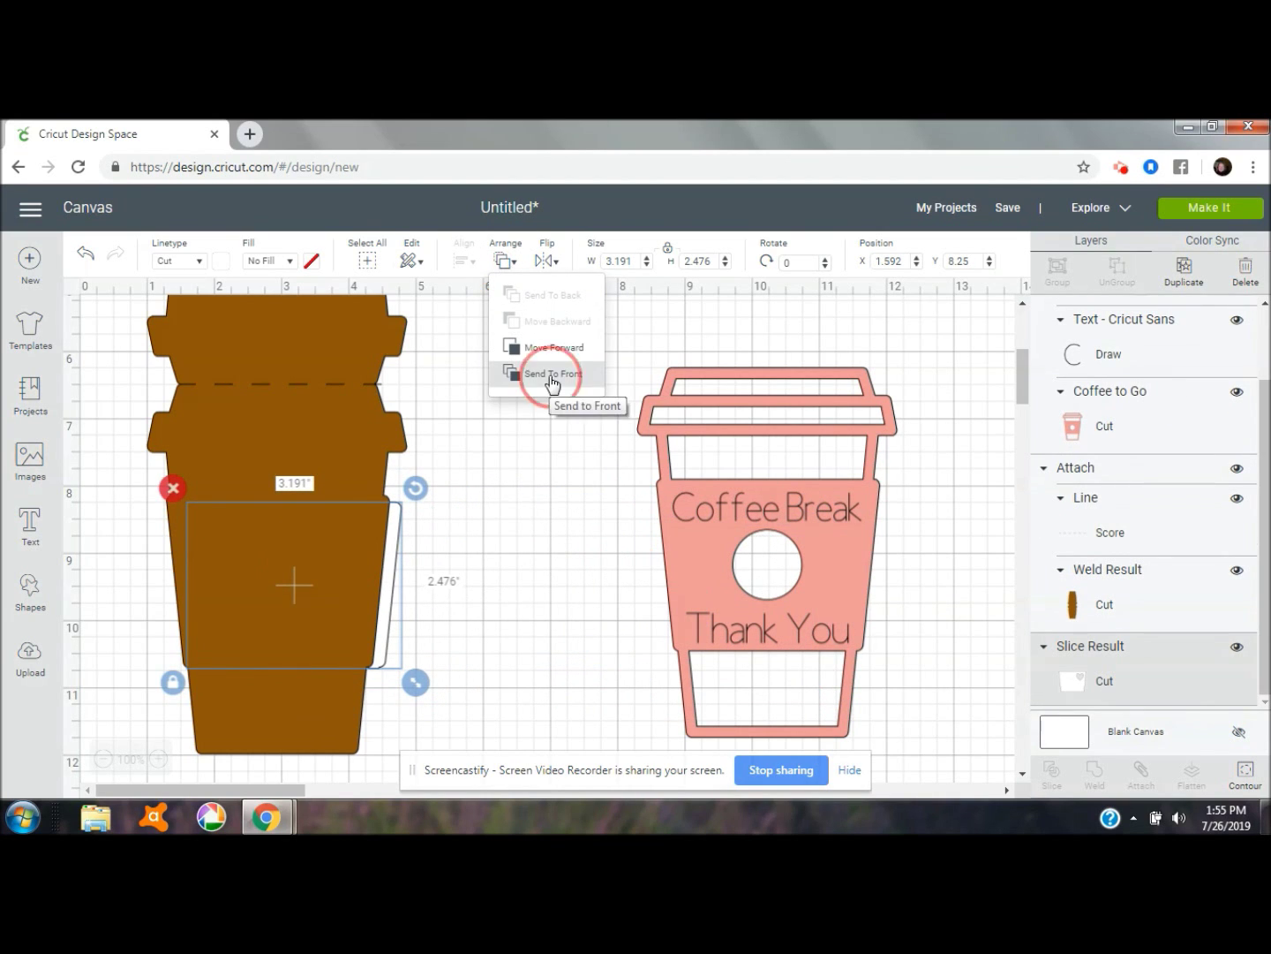
pyautogui.moveTo(318, 618)
pyautogui.mouseDown()
pyautogui.moveTo(300, 620)
pyautogui.moveTo(305, 611)
pyautogui.mouseUp()
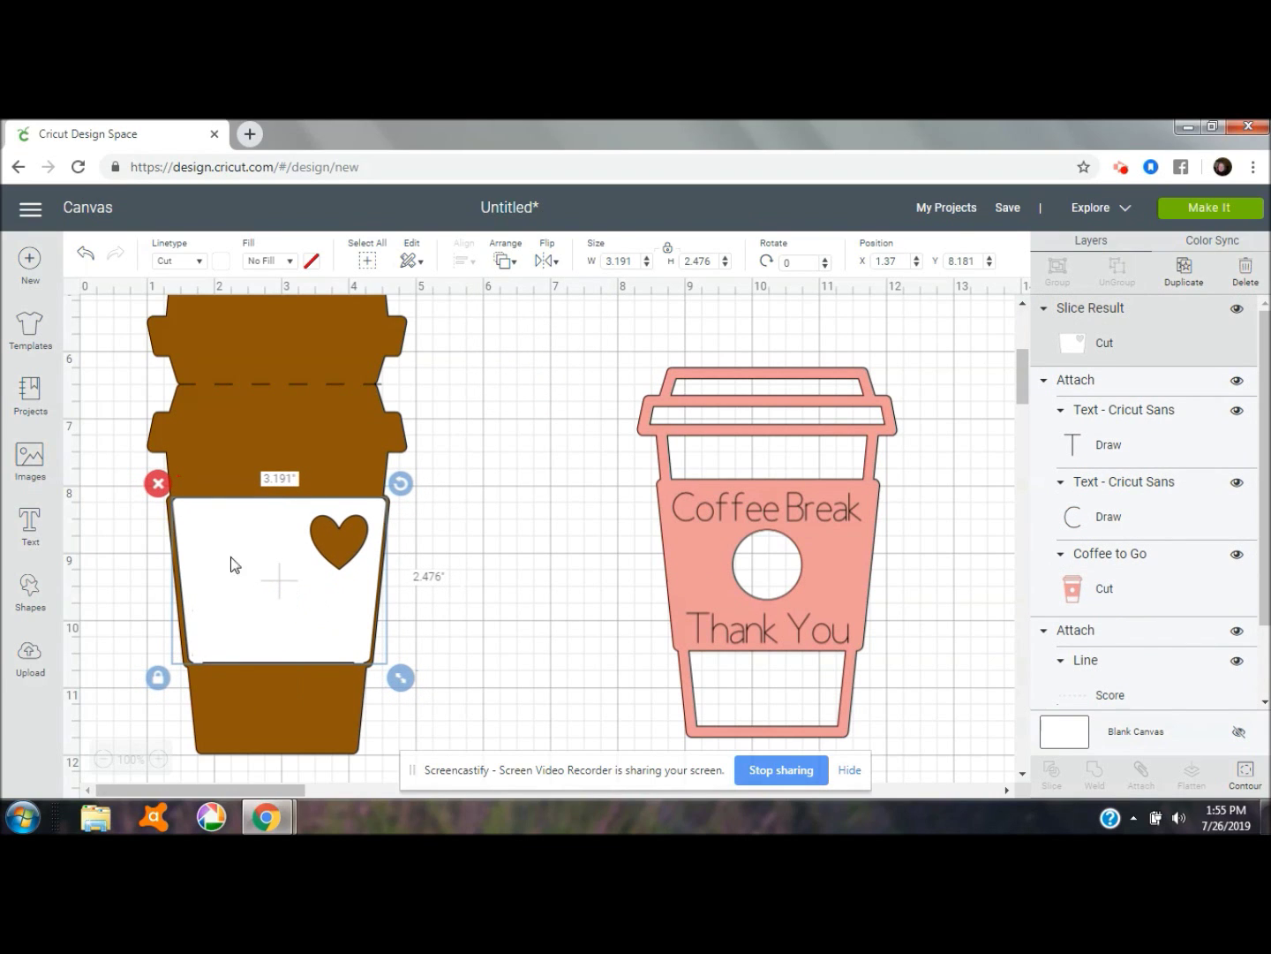